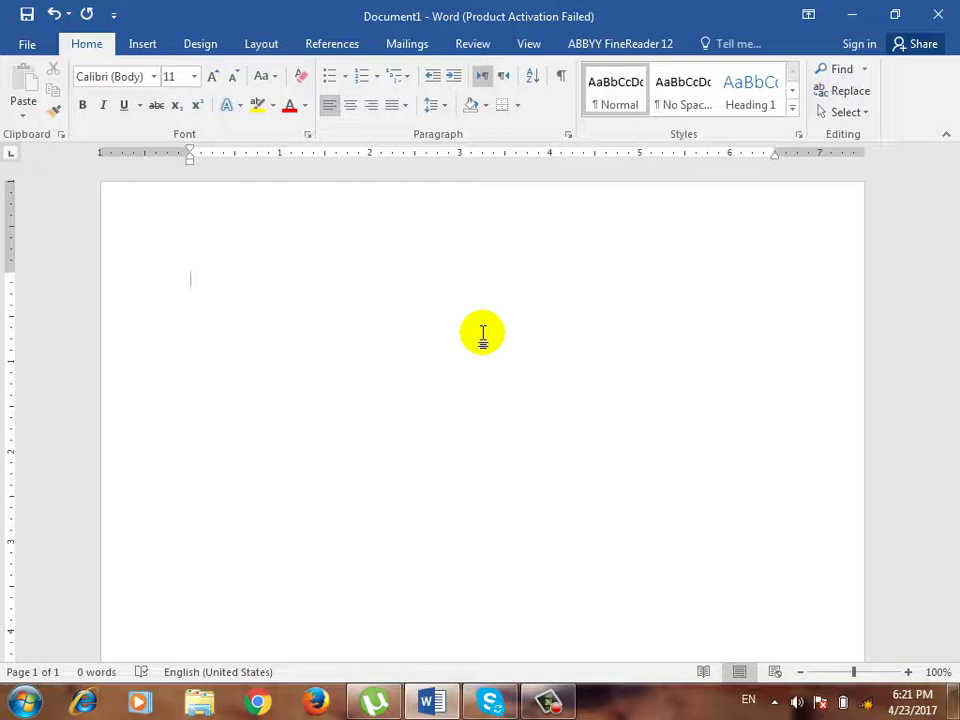
- Write the line "Word:" and, below it, a tab-indented paragraph reading "Word is word processor"
{"action": "type", "text": "Word:"}
{"action": "key", "text": "Return"}
{"action": "key", "text": "Tab"}
{"action": "type", "text": "Word i"}
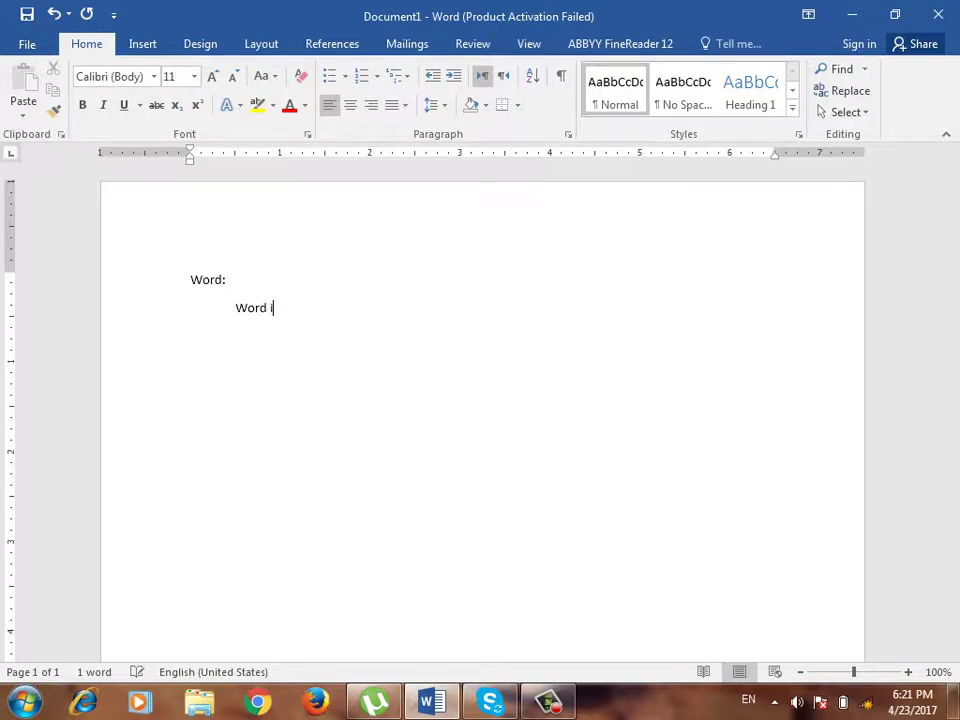
{"action": "type", "text": "s word proce"}
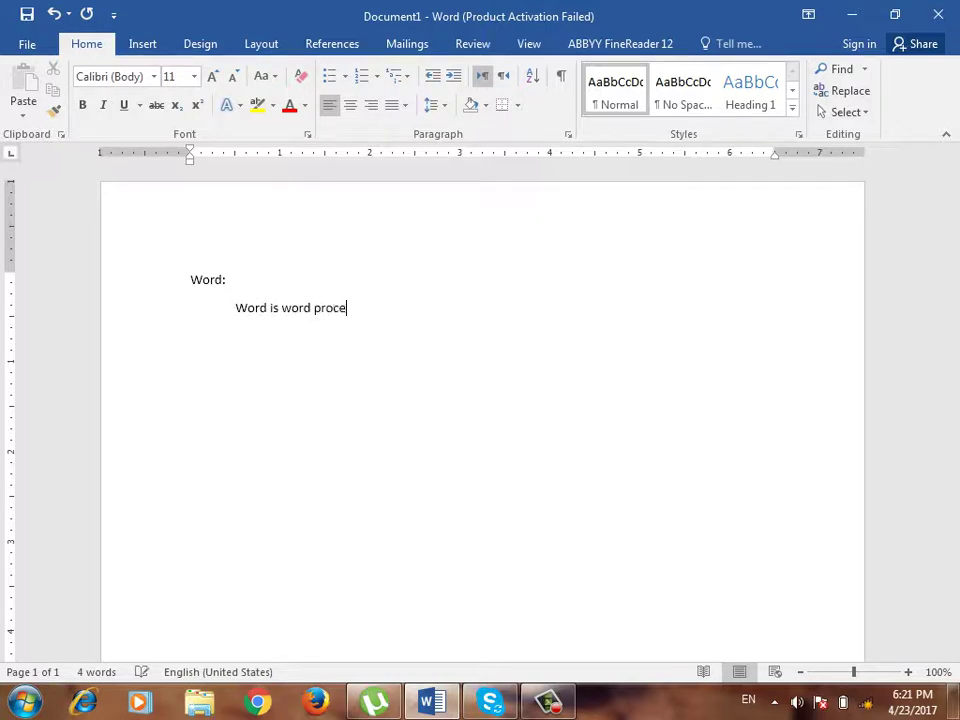
{"action": "type", "text": "ssor"}
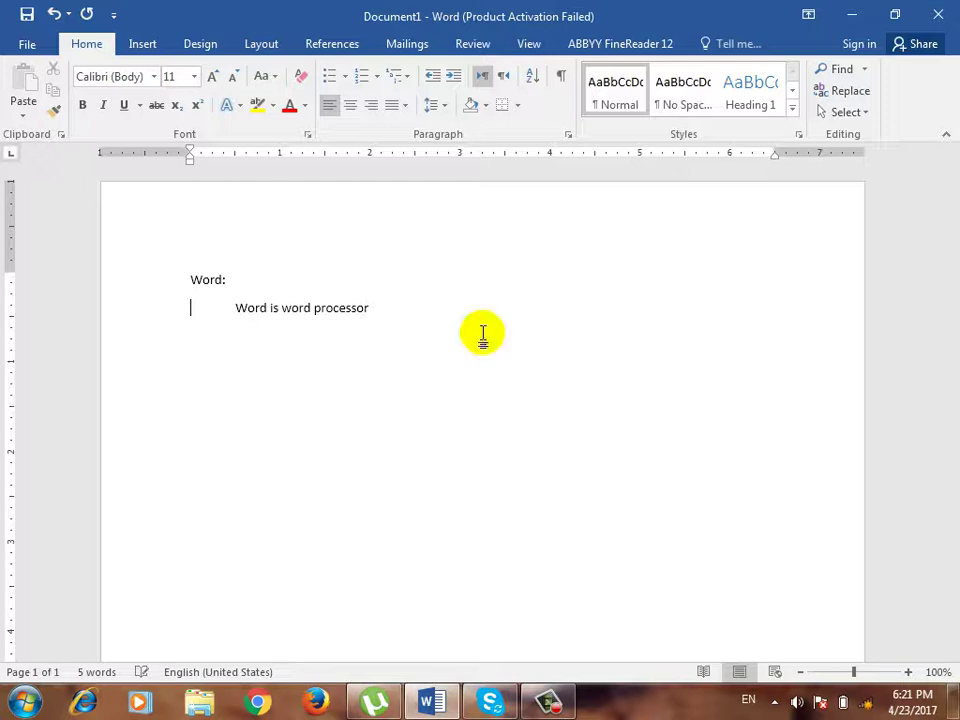
- Copy the sentence "Word is word processor" and paste it repeatedly until the paragraph fills about seven lines
{"action": "key", "text": "Home"}
{"action": "key", "text": "shift+End"}
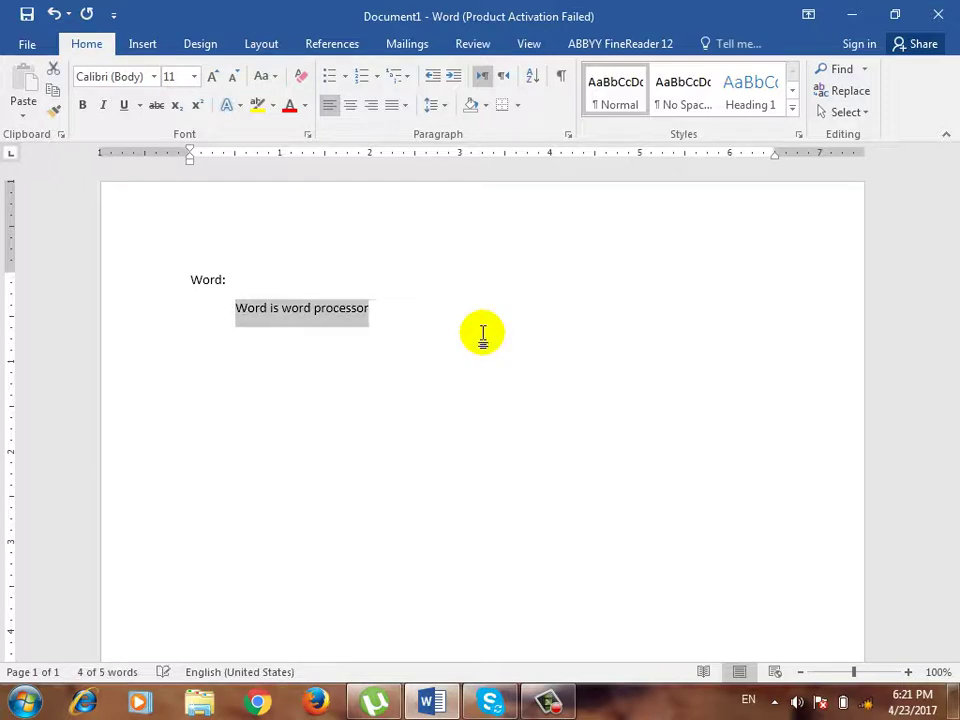
{"action": "key", "text": "ctrl+c"}
{"action": "key", "text": "End"}
{"action": "key", "text": "ctrl+v"}
{"action": "key", "text": "ctrl+v"}
{"action": "key", "text": "ctrl+v"}
{"action": "key", "text": "ctrl+v"}
{"action": "key", "text": "ctrl+v"}
{"action": "key", "text": "ctrl+v"}
{"action": "key", "text": "ctrl+v"}
{"action": "key", "text": "ctrl+v"}
{"action": "key", "text": "ctrl+v"}
{"action": "key", "text": "ctrl+v"}
{"action": "key", "text": "ctrl+v"}
{"action": "key", "text": "ctrl+v"}
{"action": "key", "text": "ctrl+v"}
{"action": "key", "text": "ctrl+v"}
{"action": "key", "text": "ctrl+v"}
{"action": "key", "text": "ctrl+v"}
{"action": "key", "text": "ctrl+v"}
{"action": "key", "text": "ctrl+v"}
{"action": "key", "text": "ctrl+v"}
{"action": "key", "text": "ctrl+v"}
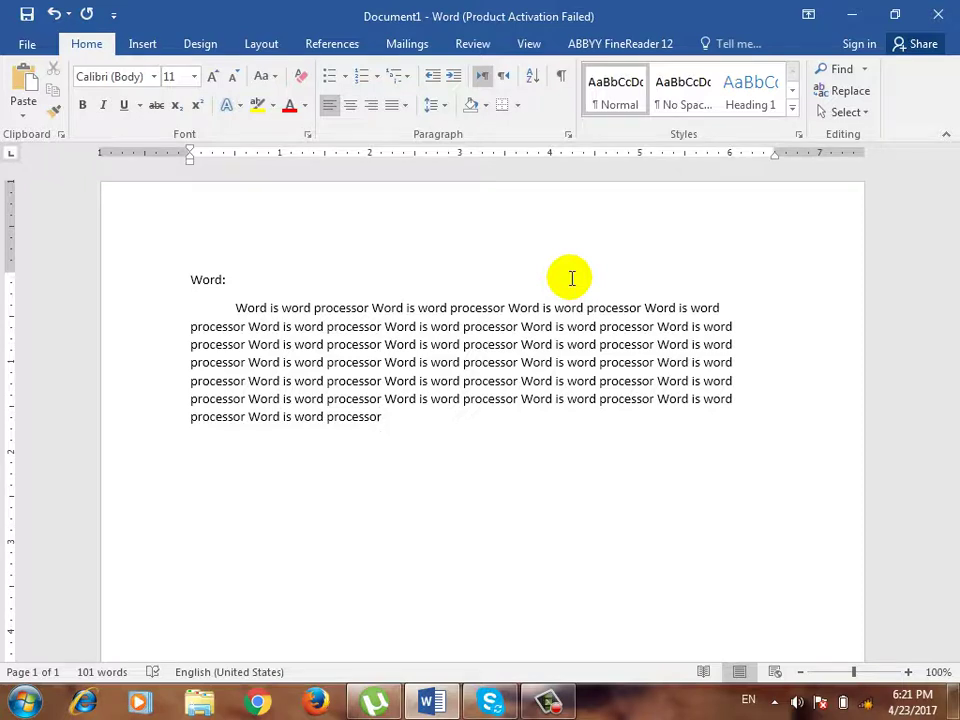
- Apply the Heading 1 style to the "Word:" line
{"action": "left_click", "coordinate": [212, 279]}
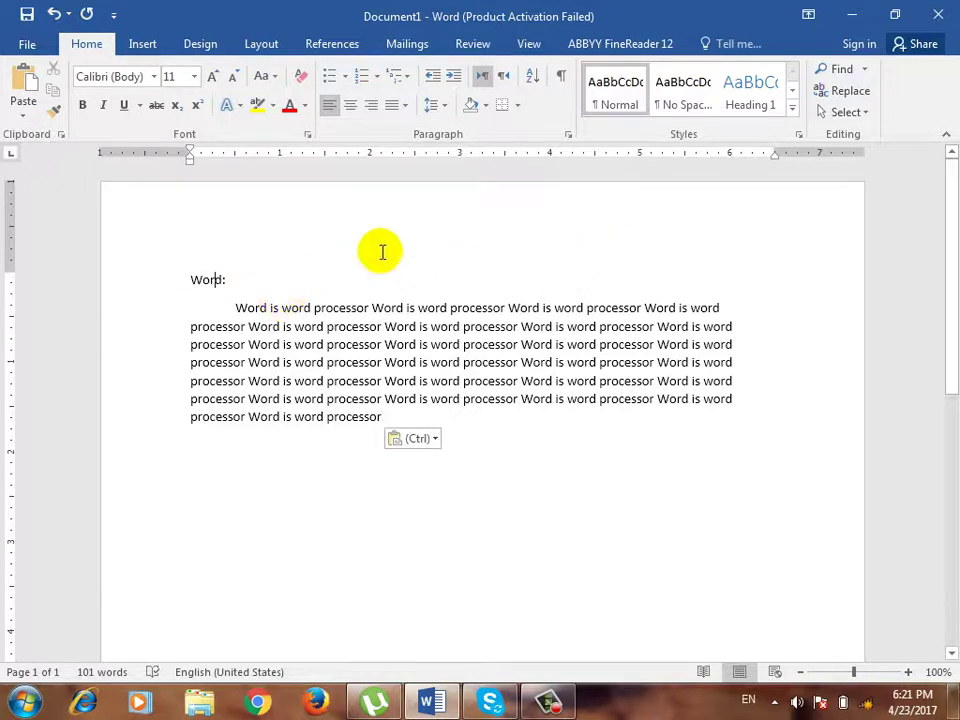
{"action": "left_click", "coordinate": [758, 90]}
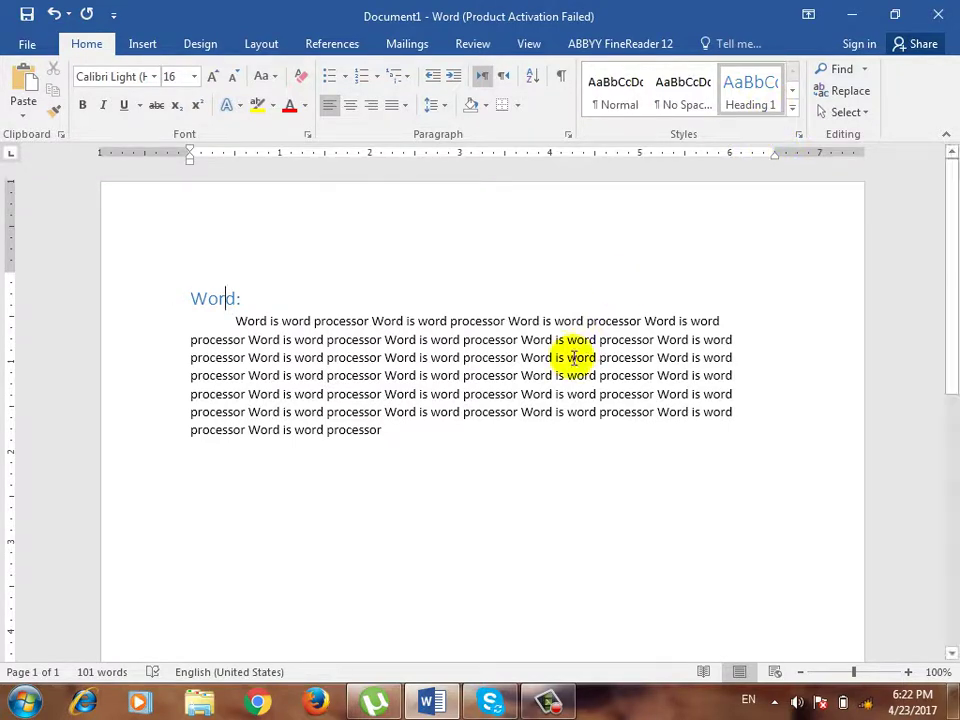
- Below the first paragraph, leave a blank line, add the line "Excel:" and paste the copied sentence 17 times beneath it
{"action": "left_click", "coordinate": [497, 443]}
{"action": "key", "text": "Return"}
{"action": "key", "text": "Return"}
{"action": "type", "text": "Excel:"}
{"action": "key", "text": "Return"}
{"action": "key", "text": "ctrl+v"}
{"action": "key", "text": "ctrl+v"}
{"action": "key", "text": "ctrl+v"}
{"action": "key", "text": "ctrl+v"}
{"action": "key", "text": "ctrl+v"}
{"action": "key", "text": "ctrl+v"}
{"action": "key", "text": "ctrl+v"}
{"action": "key", "text": "ctrl+v"}
{"action": "key", "text": "ctrl+v"}
{"action": "key", "text": "ctrl+v"}
{"action": "key", "text": "ctrl+v"}
{"action": "key", "text": "ctrl+v"}
{"action": "key", "text": "ctrl+v"}
{"action": "key", "text": "ctrl+v"}
{"action": "key", "text": "ctrl+v"}
{"action": "key", "text": "ctrl+v"}
{"action": "key", "text": "ctrl+v"}
{"action": "type", "text": "v"}
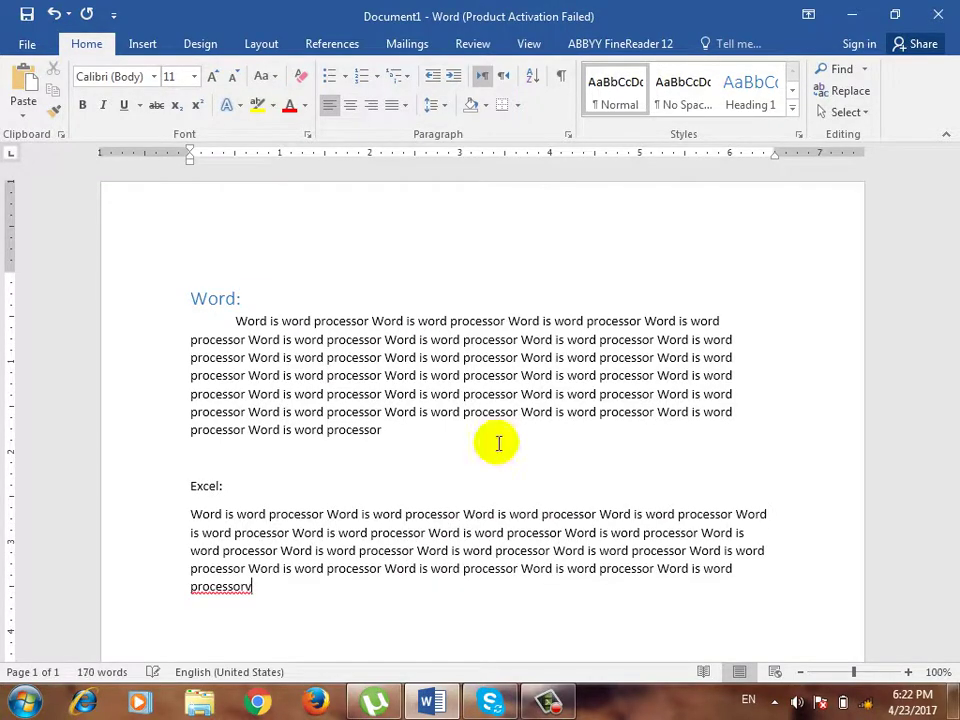
- Apply the Heading 1 style to the "Excel:" line
{"action": "left_click", "coordinate": [216, 487]}
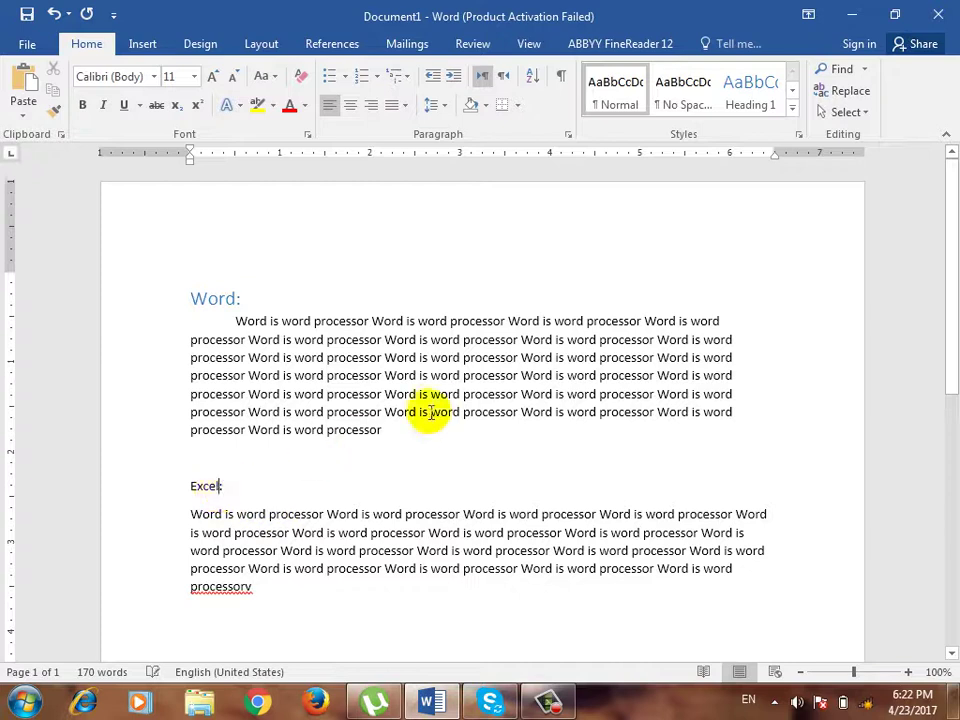
{"action": "left_click", "coordinate": [763, 88]}
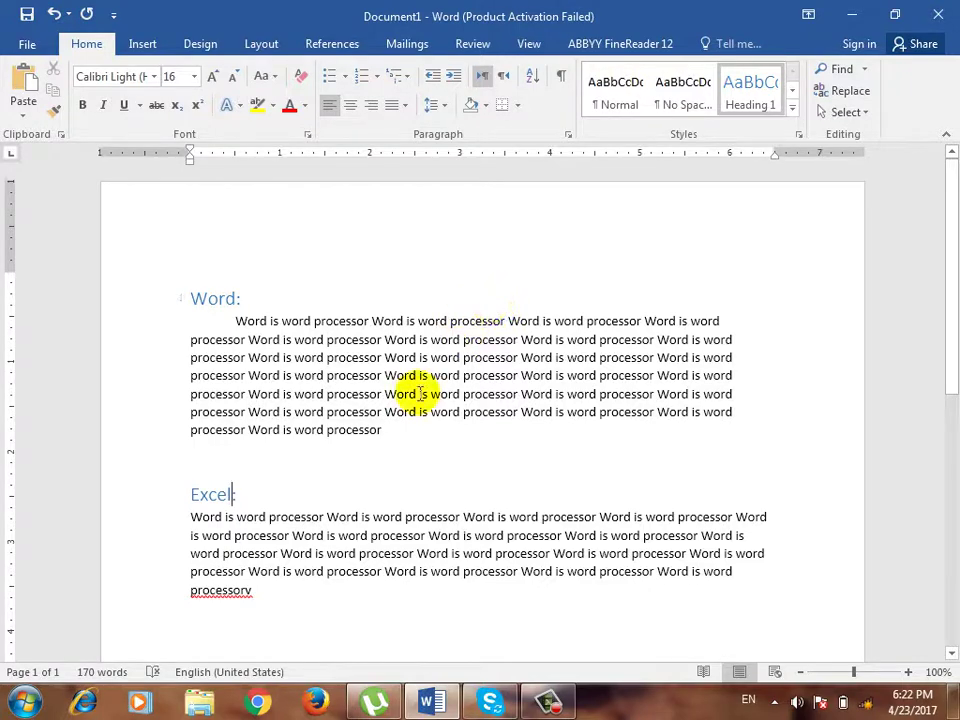
- Delete the stray "v" at the end of the Excel paragraph and add the line "Logical" below it
{"action": "scroll", "coordinate": [332, 414], "scroll_direction": "down", "scroll_amount": 7}
{"action": "scroll", "coordinate": [336, 403], "scroll_direction": "up", "scroll_amount": 6}
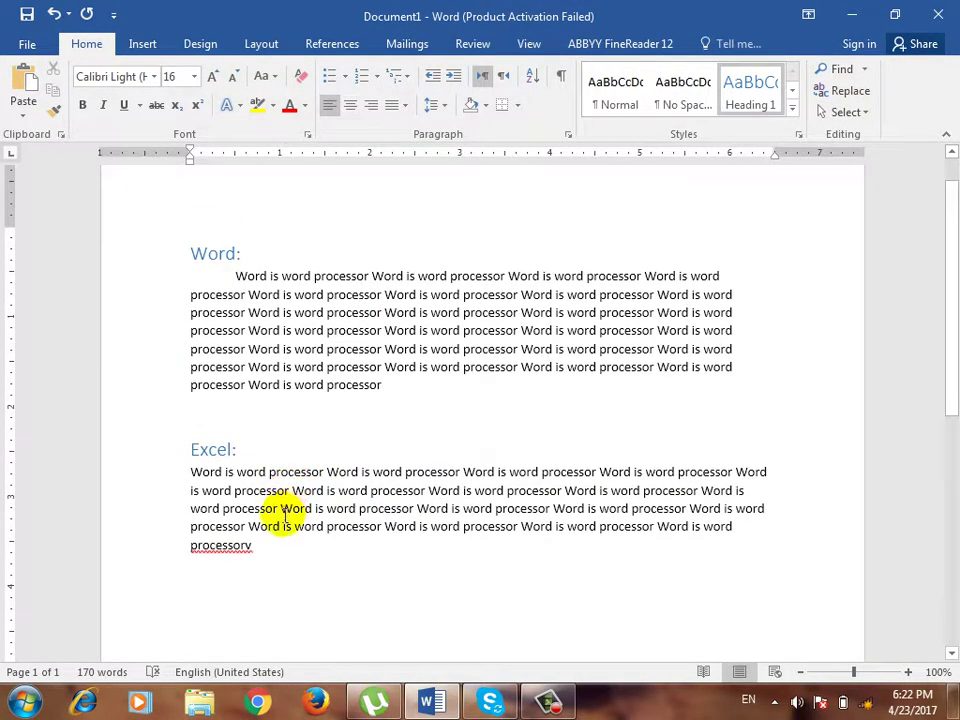
{"action": "left_click", "coordinate": [317, 555]}
{"action": "key", "text": "BackSpace"}
{"action": "key", "text": "Return"}
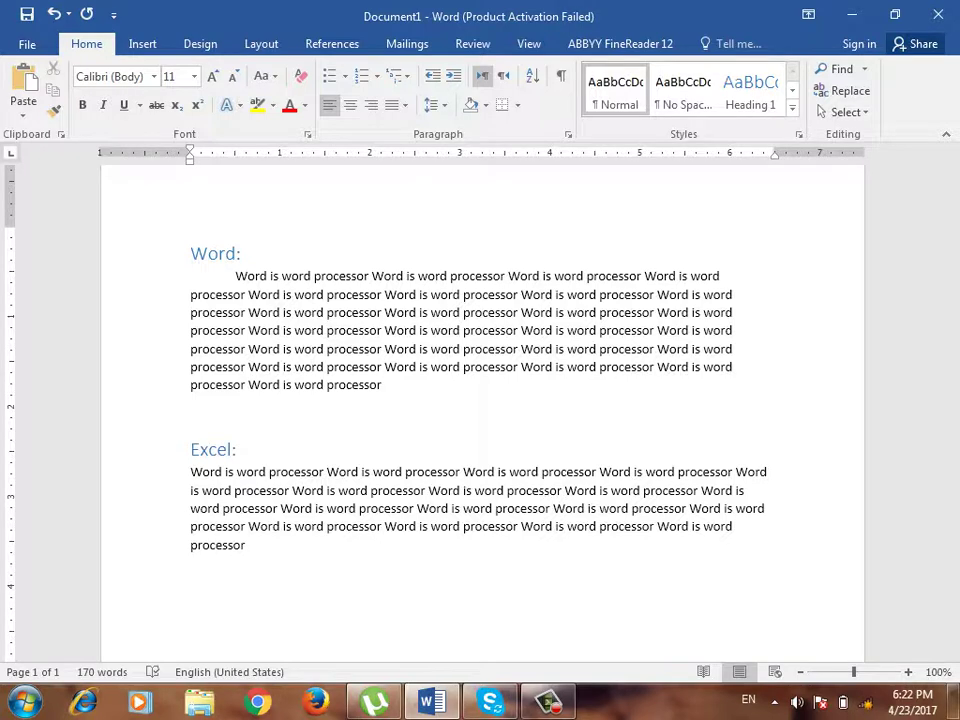
{"action": "type", "text": "Logical"}
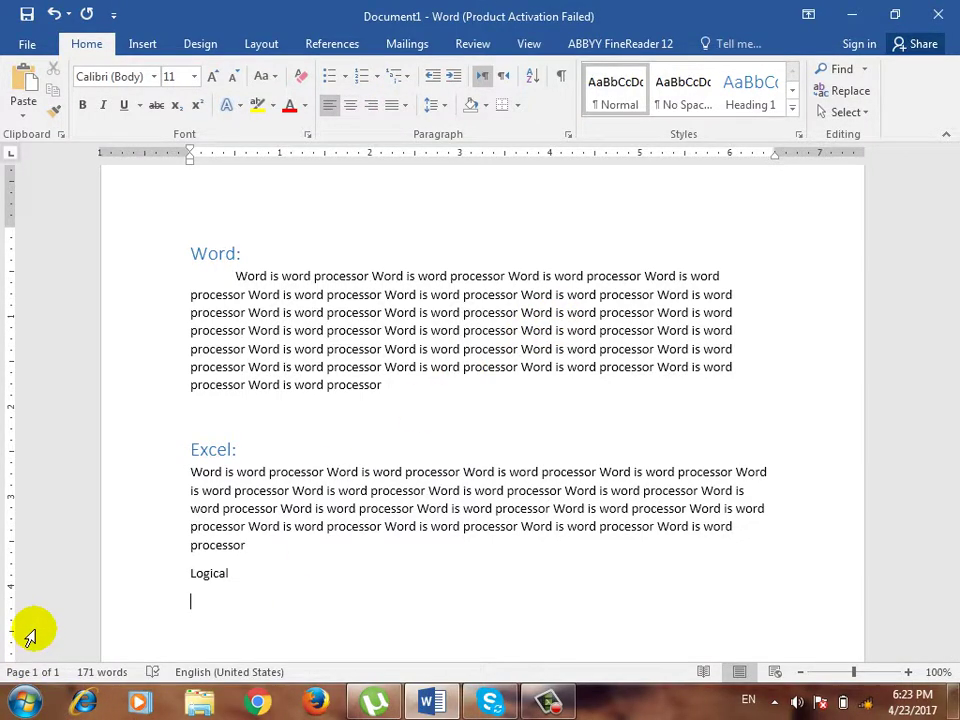
- Apply the Heading 2 style to the "Logical" line
{"action": "left_click", "coordinate": [215, 573]}
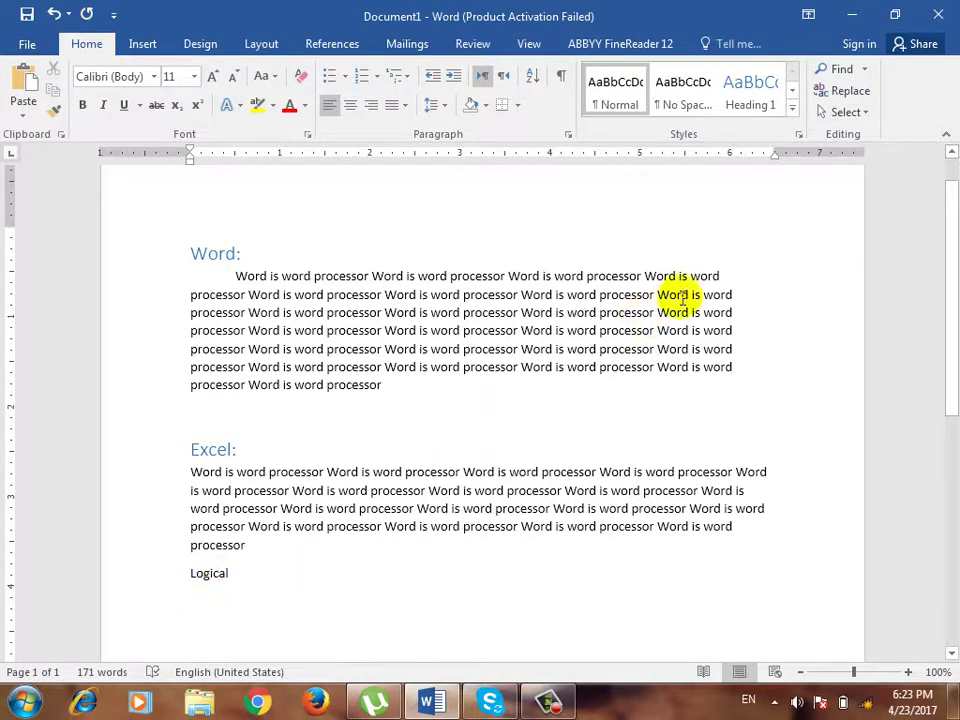
{"action": "left_click", "coordinate": [792, 107]}
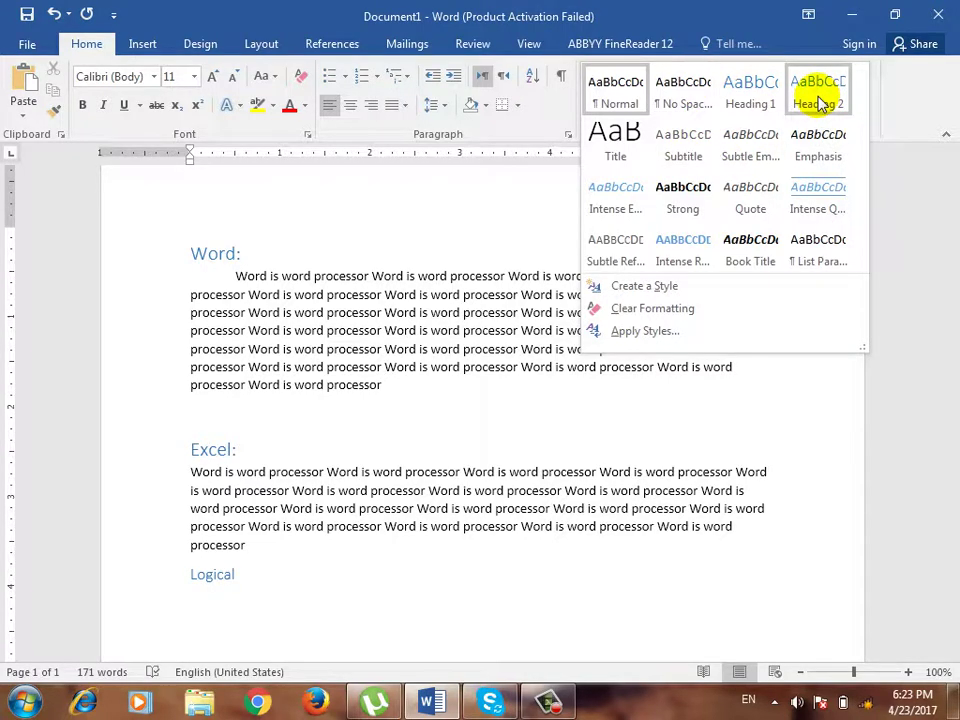
{"action": "left_click", "coordinate": [818, 101]}
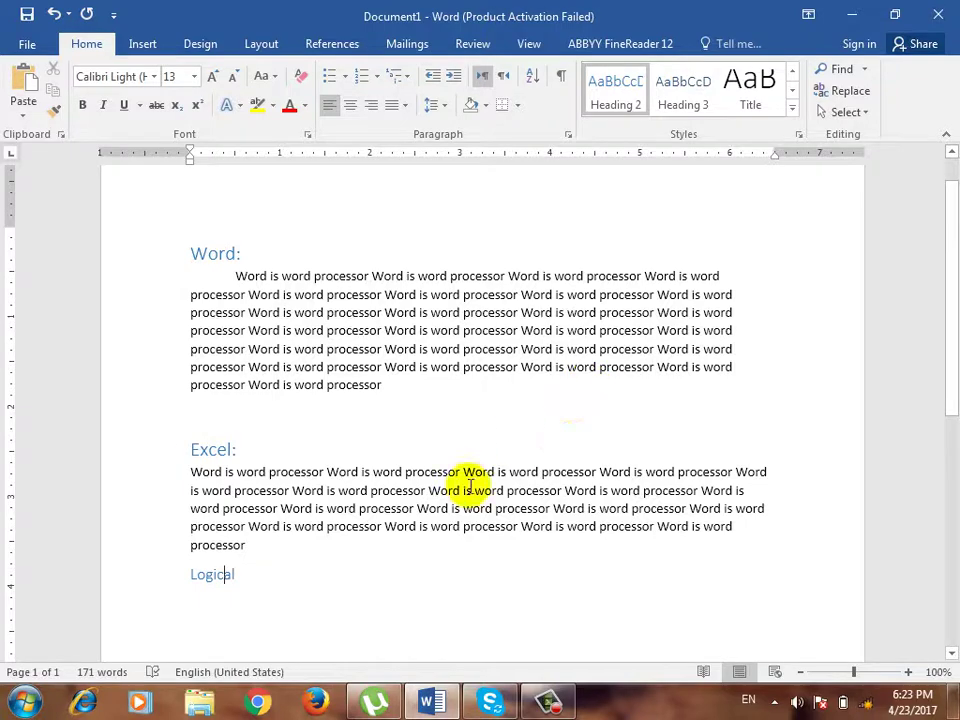
- Start a new paragraph under the "Logical" heading and paste the copied sentence 17 times
{"action": "left_click", "coordinate": [343, 558]}
{"action": "left_click", "coordinate": [349, 572]}
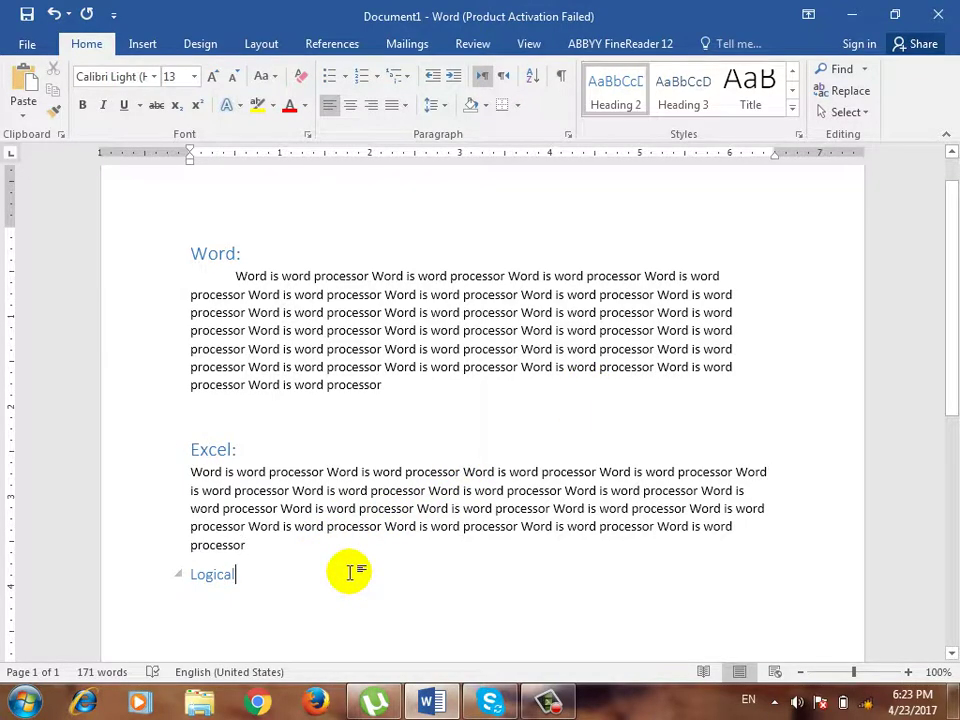
{"action": "key", "text": "Return"}
{"action": "key", "text": "ctrl+v"}
{"action": "key", "text": "ctrl+v"}
{"action": "key", "text": "ctrl+v"}
{"action": "key", "text": "ctrl+v"}
{"action": "key", "text": "ctrl+v"}
{"action": "key", "text": "ctrl+v"}
{"action": "key", "text": "ctrl+v"}
{"action": "key", "text": "ctrl+v"}
{"action": "key", "text": "ctrl+v"}
{"action": "key", "text": "ctrl+v"}
{"action": "key", "text": "ctrl+v"}
{"action": "key", "text": "ctrl+v"}
{"action": "key", "text": "ctrl+v"}
{"action": "key", "text": "ctrl+v"}
{"action": "key", "text": "ctrl+v"}
{"action": "key", "text": "ctrl+v"}
{"action": "key", "text": "ctrl+v"}
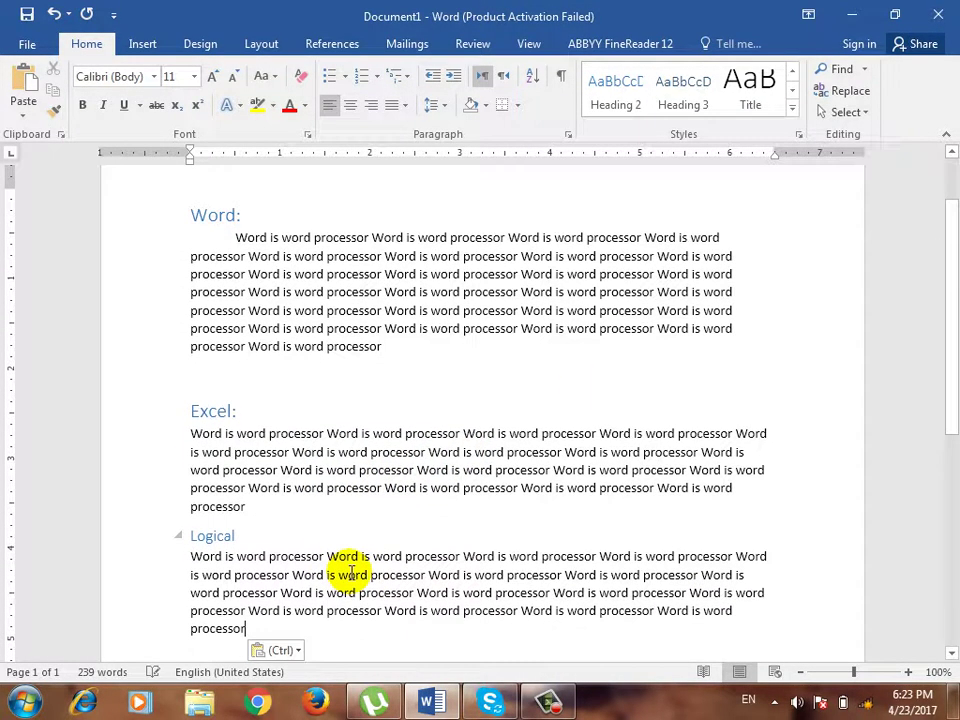
- Add the line "Methitmatcal" below the Logical paragraph
{"action": "key", "text": "Return"}
{"action": "scroll", "coordinate": [347, 572], "scroll_direction": "down", "scroll_amount": 7}
{"action": "scroll", "coordinate": [350, 572], "scroll_direction": "up", "scroll_amount": 2}
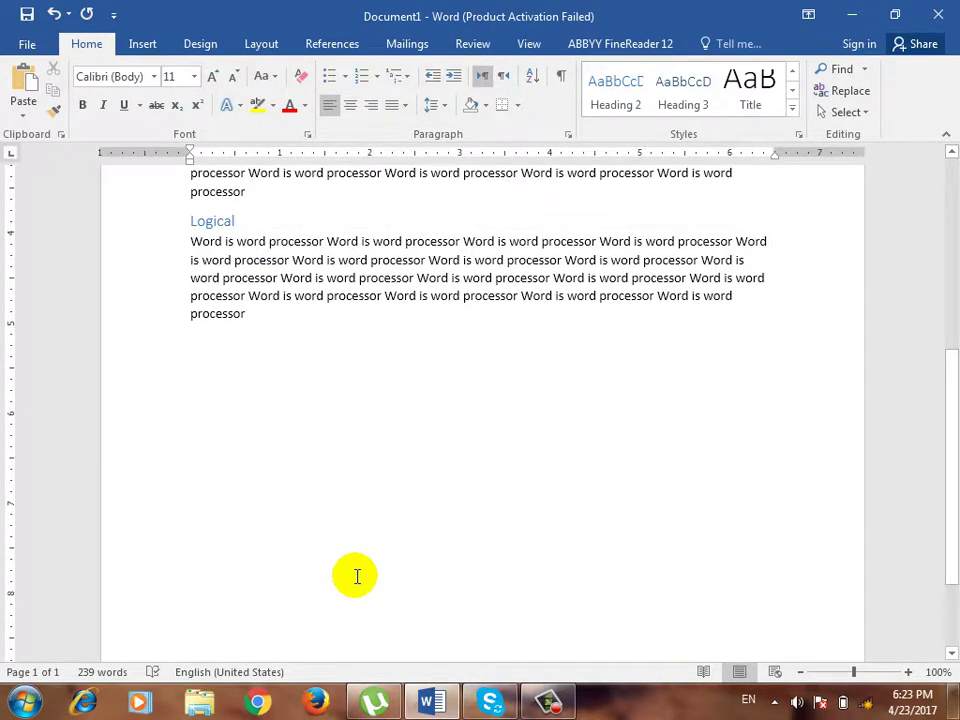
{"action": "type", "text": "Ma"}
{"action": "key", "text": "BackSpace"}
{"action": "type", "text": "ethitmatilca"}
{"action": "key", "text": "BackSpace"}
{"action": "key", "text": "BackSpace"}
{"action": "key", "text": "BackSpace"}
{"action": "key", "text": "BackSpace"}
{"action": "type", "text": "cal"}
{"action": "key", "text": "Return"}
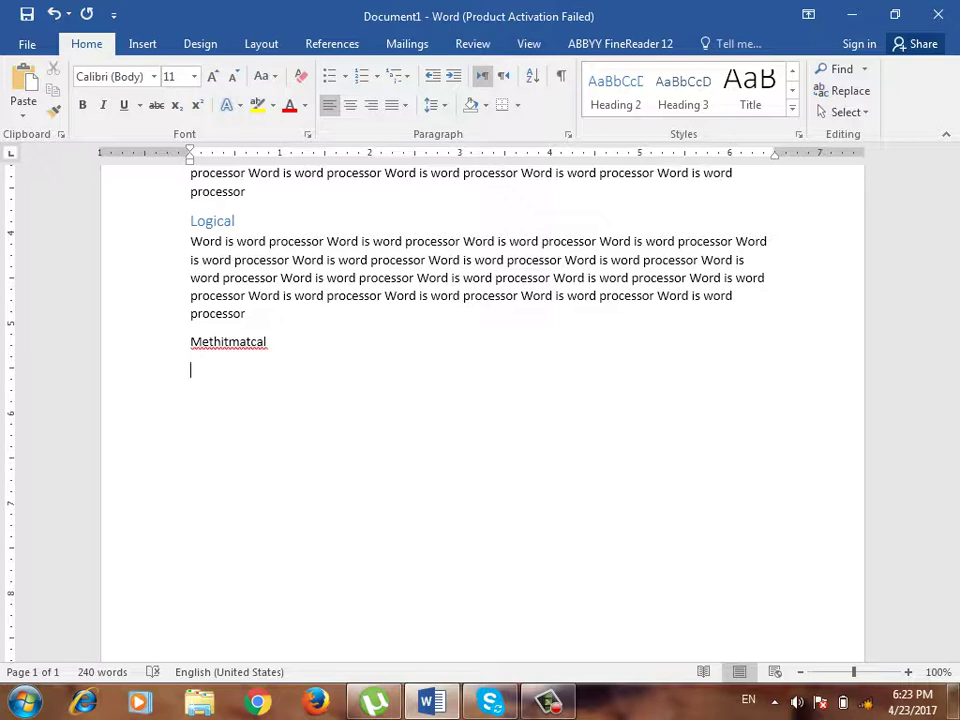
- Apply the Heading 2 style to the "Methitmatcal" line
{"action": "left_click", "coordinate": [239, 344]}
{"action": "left_click", "coordinate": [634, 98]}
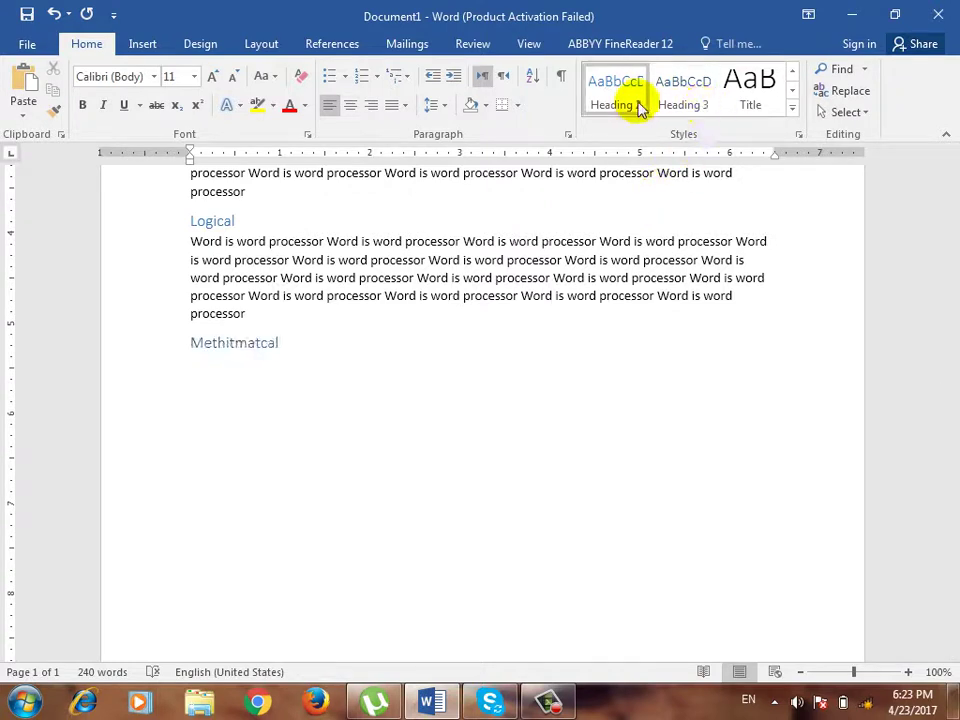
{"action": "left_click", "coordinate": [634, 100]}
- Fill a new paragraph under "Methitmatcal" with about four lines of the repeated sentence "Word is word processor"
{"action": "left_click", "coordinate": [391, 343]}
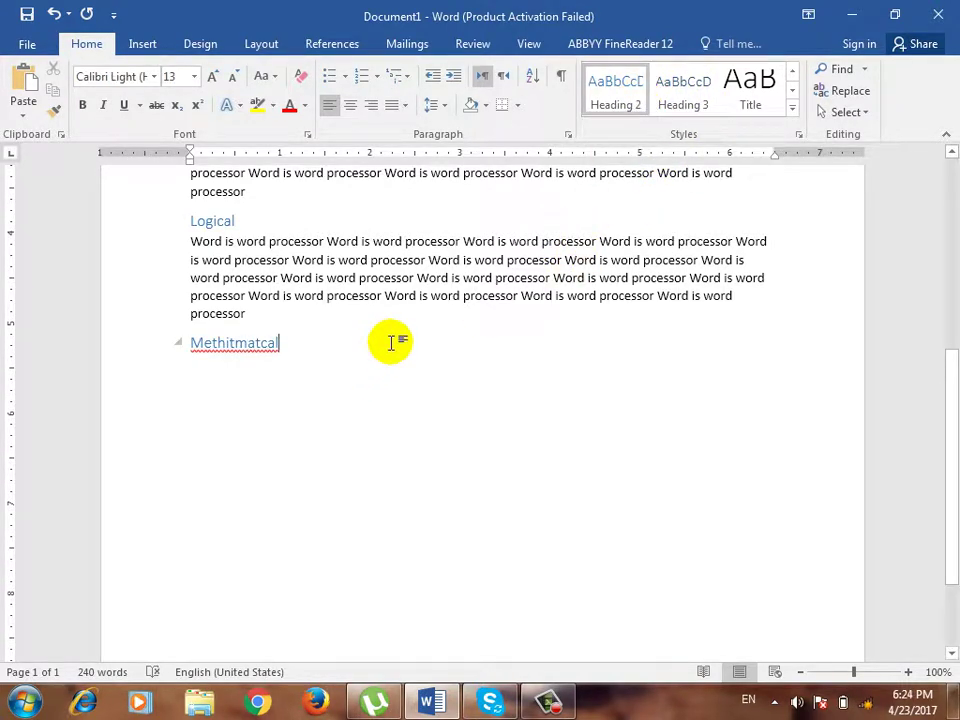
{"action": "key", "text": "Return"}
{"action": "type", "text": "Word is word processor Word is word processor Word is word processor Word is word processor Word is word processor Word is word processor Word is word processor Word is word processor Word is word processor Word is word processor Word is word processor Word is word processor Word is word processor Word is word processor"}
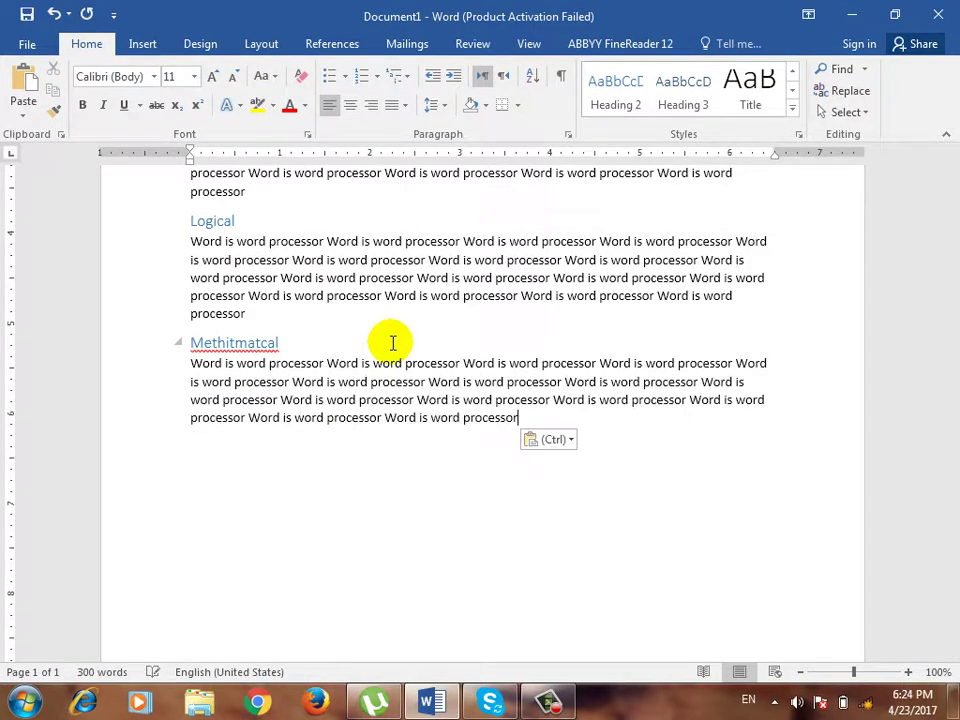
- Modify the Heading 1 style so its text is bold and coloured orange (Accent 2)
{"action": "left_click", "coordinate": [310, 347]}
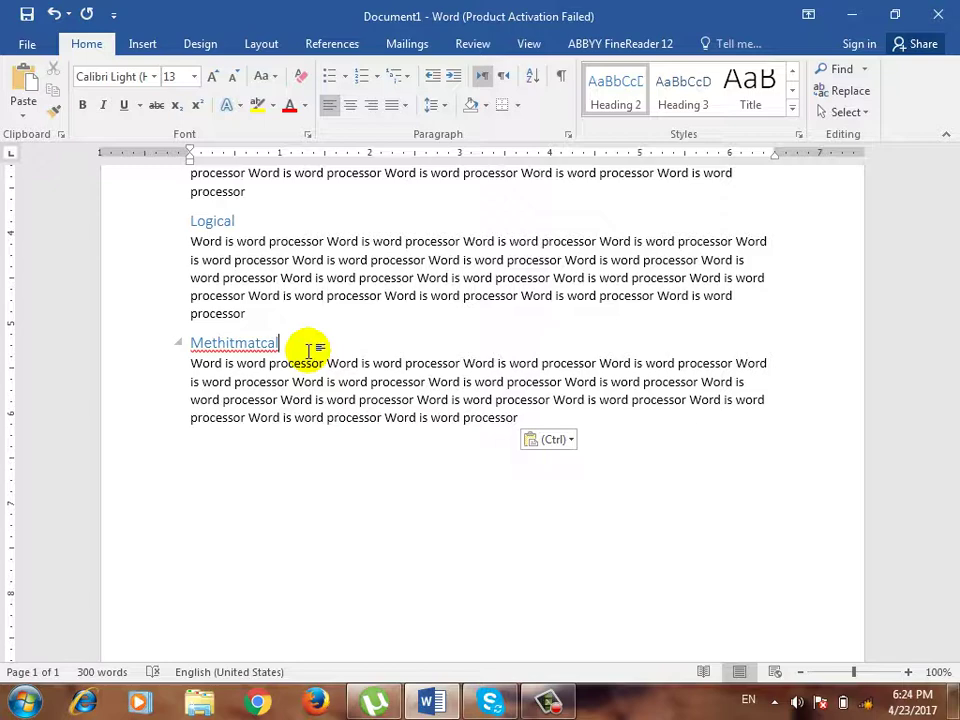
{"action": "scroll", "coordinate": [308, 349], "scroll_direction": "up", "scroll_amount": 8}
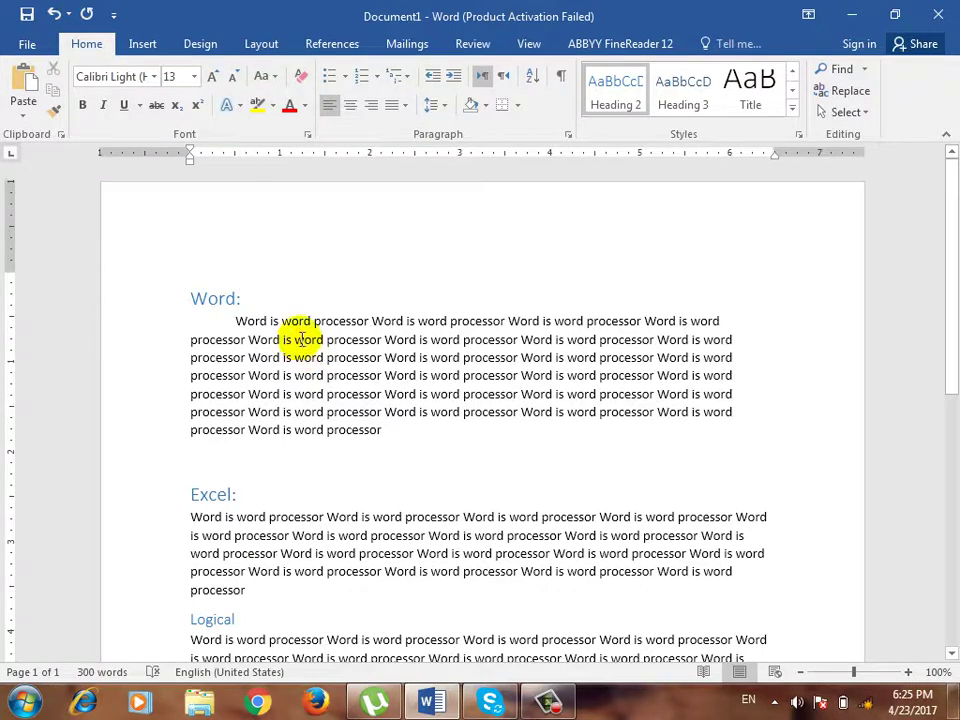
{"action": "left_click", "coordinate": [248, 298]}
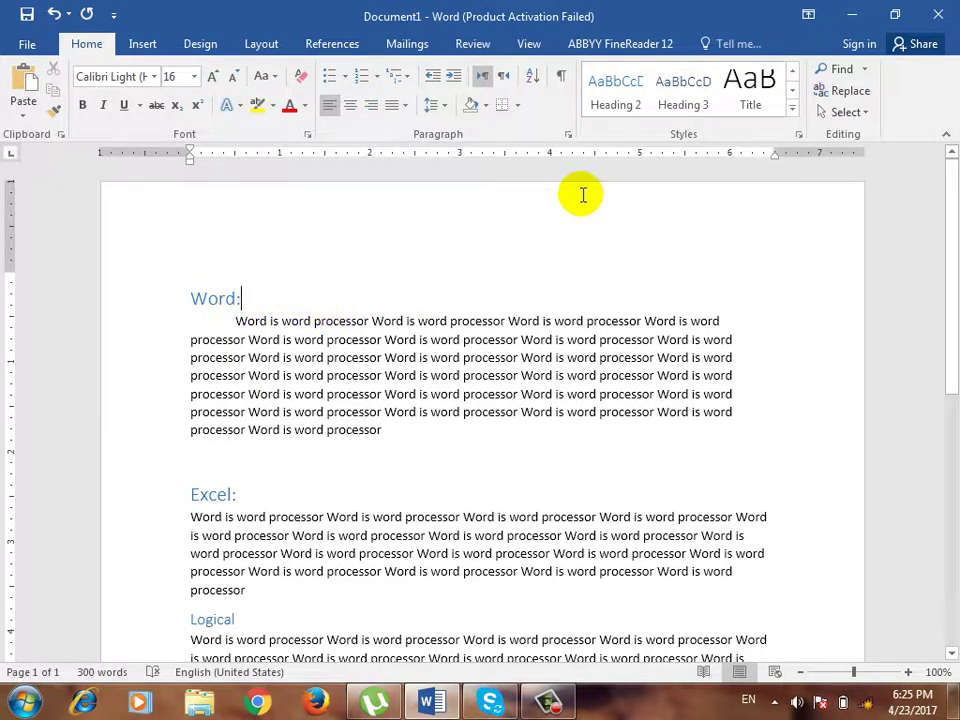
{"action": "left_click", "coordinate": [792, 112]}
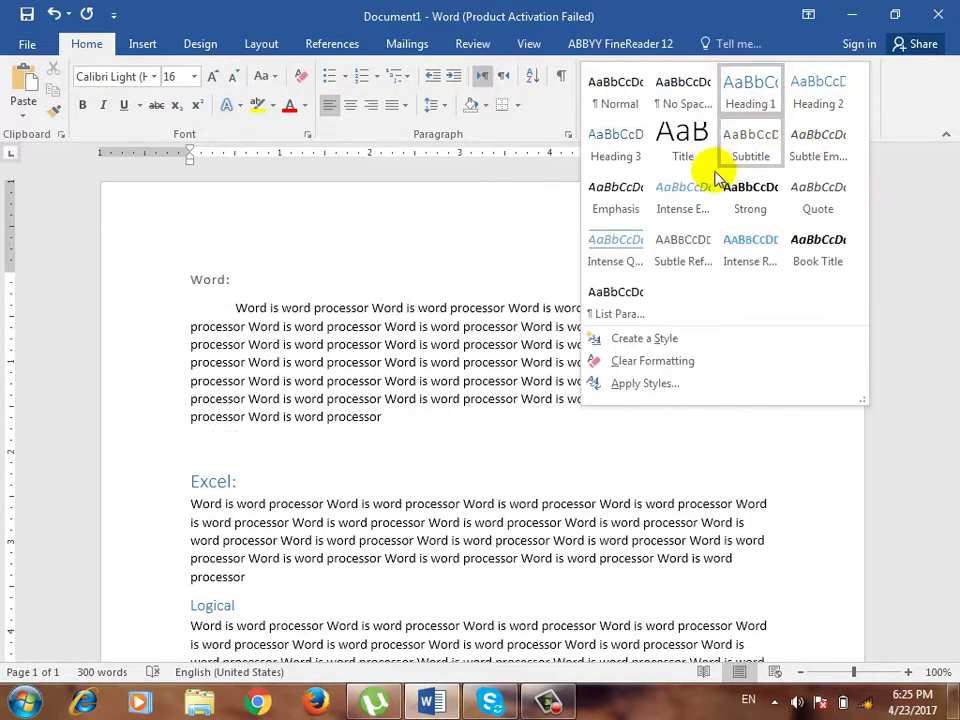
{"action": "right_click", "coordinate": [745, 103]}
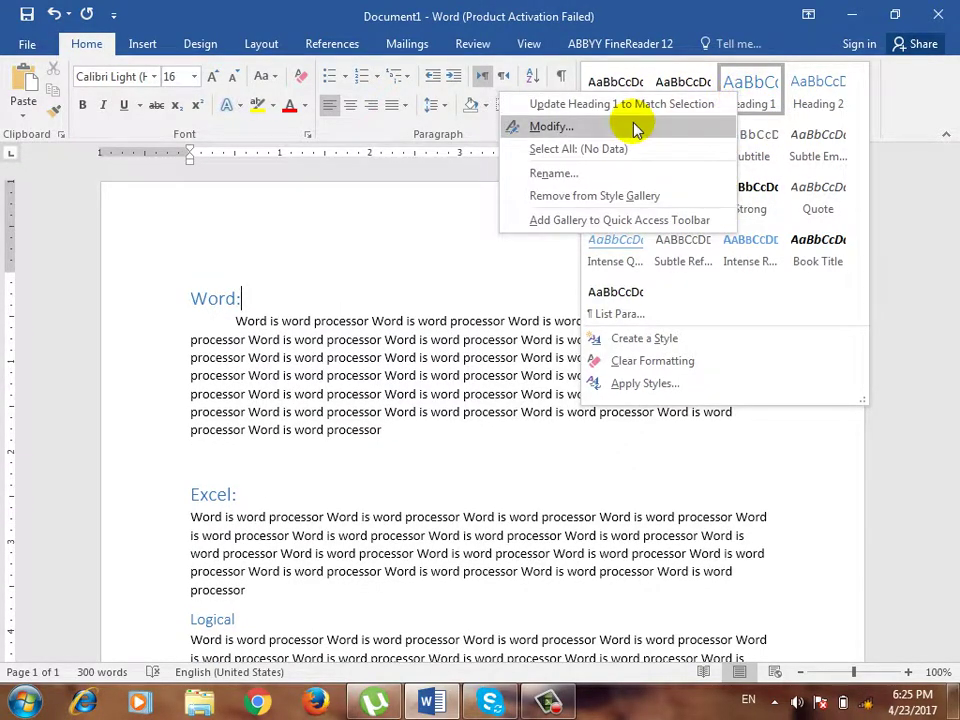
{"action": "left_click", "coordinate": [572, 130]}
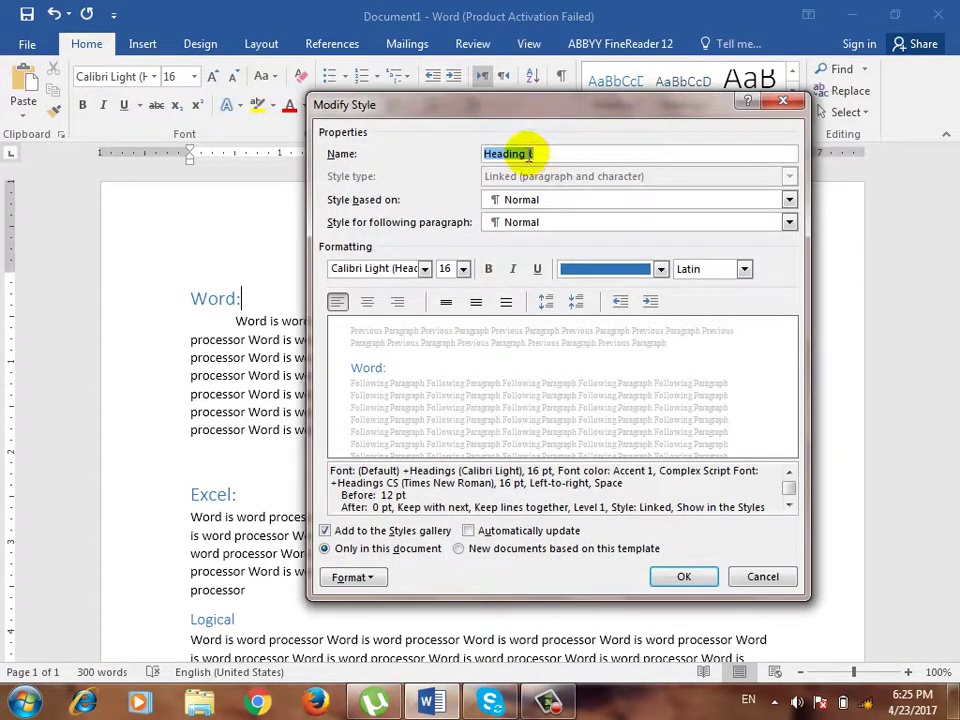
{"action": "left_click", "coordinate": [489, 272]}
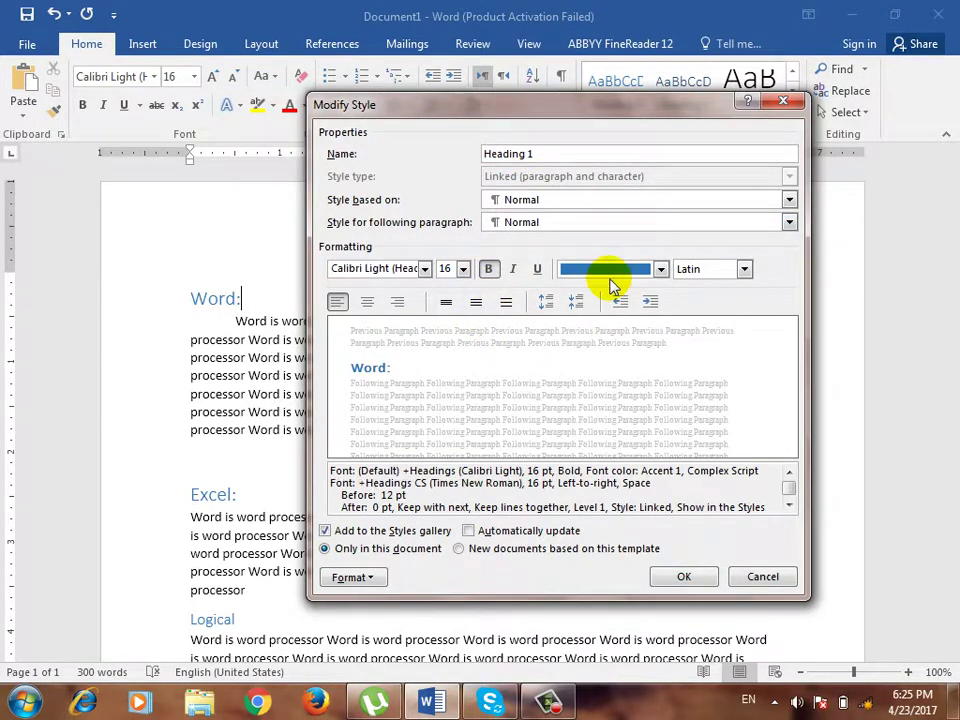
{"action": "left_click", "coordinate": [660, 268]}
{"action": "left_click", "coordinate": [645, 332]}
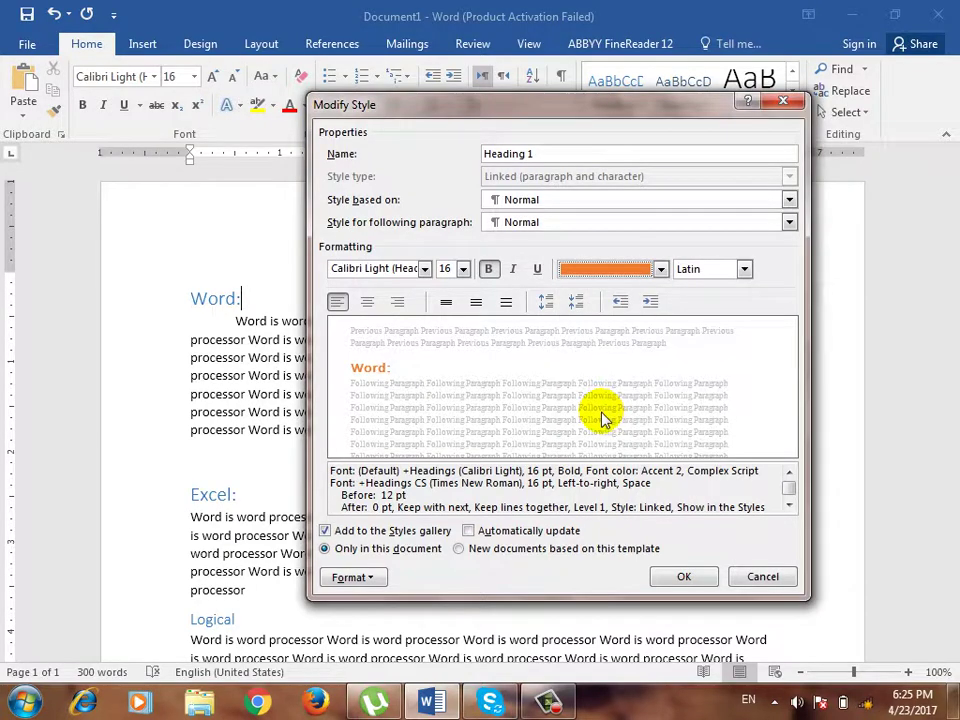
{"action": "left_click", "coordinate": [675, 577]}
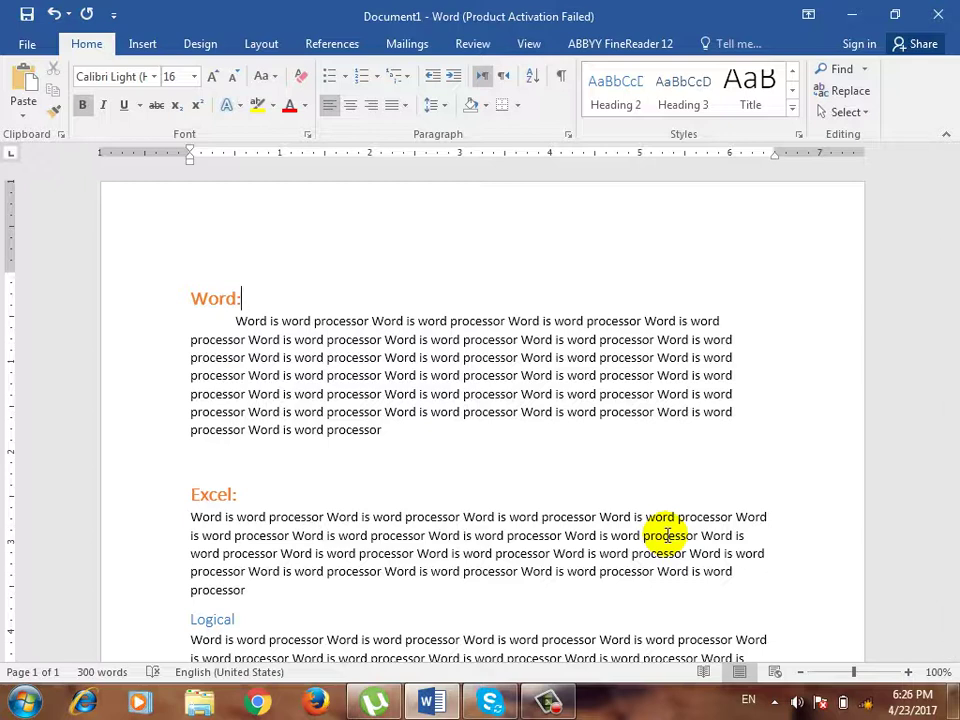
- Modify the Heading 2 style so its text colour is the standard green
{"action": "scroll", "coordinate": [605, 523], "scroll_direction": "down", "scroll_amount": 3}
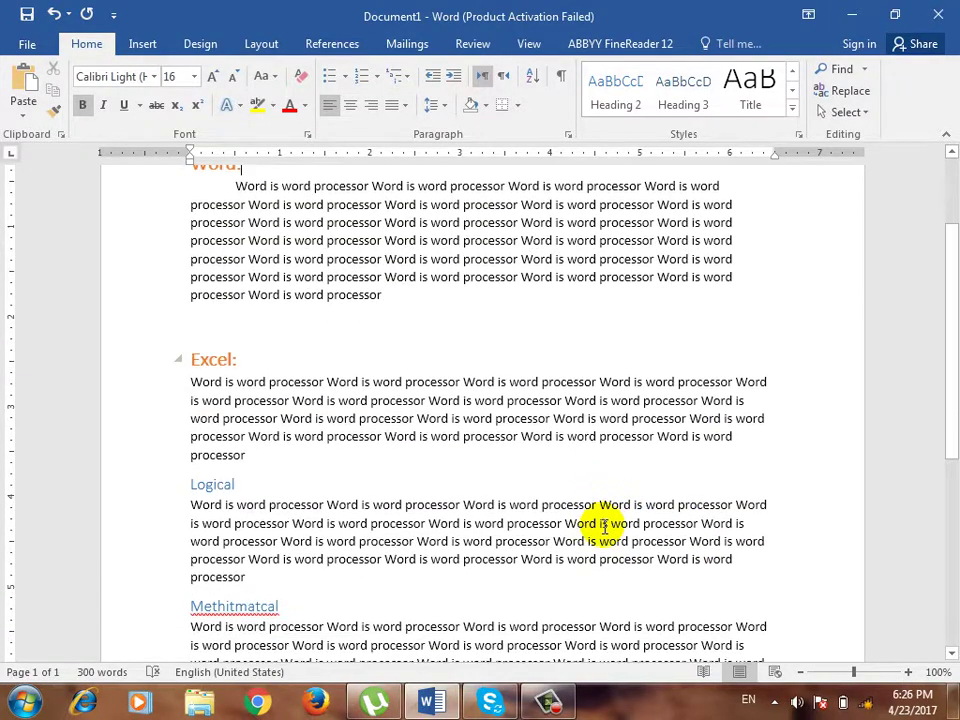
{"action": "left_click", "coordinate": [343, 600]}
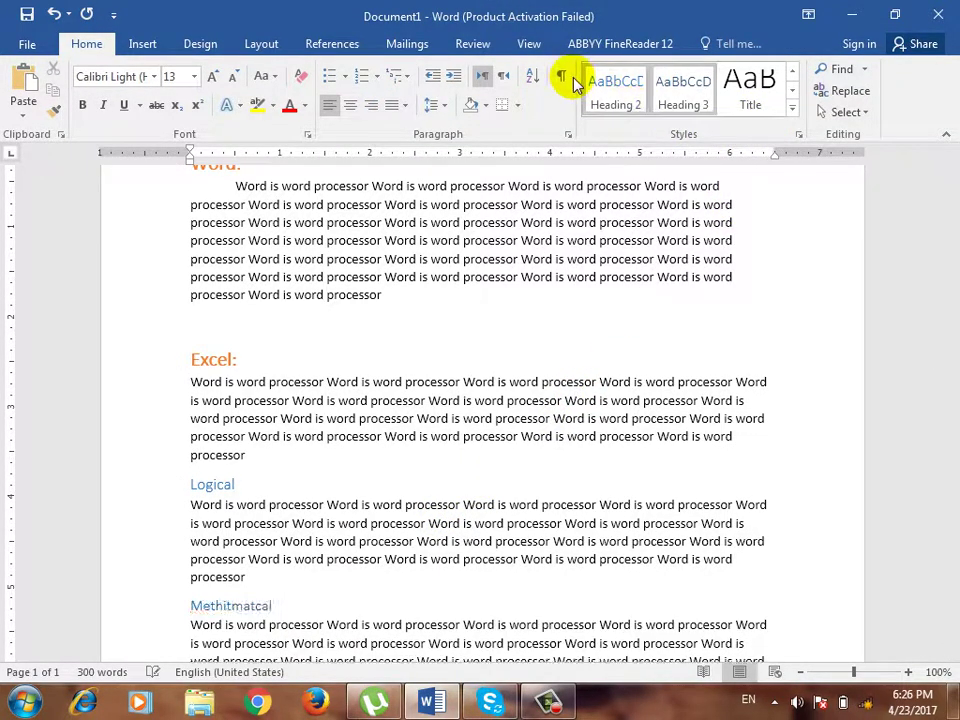
{"action": "right_click", "coordinate": [620, 105]}
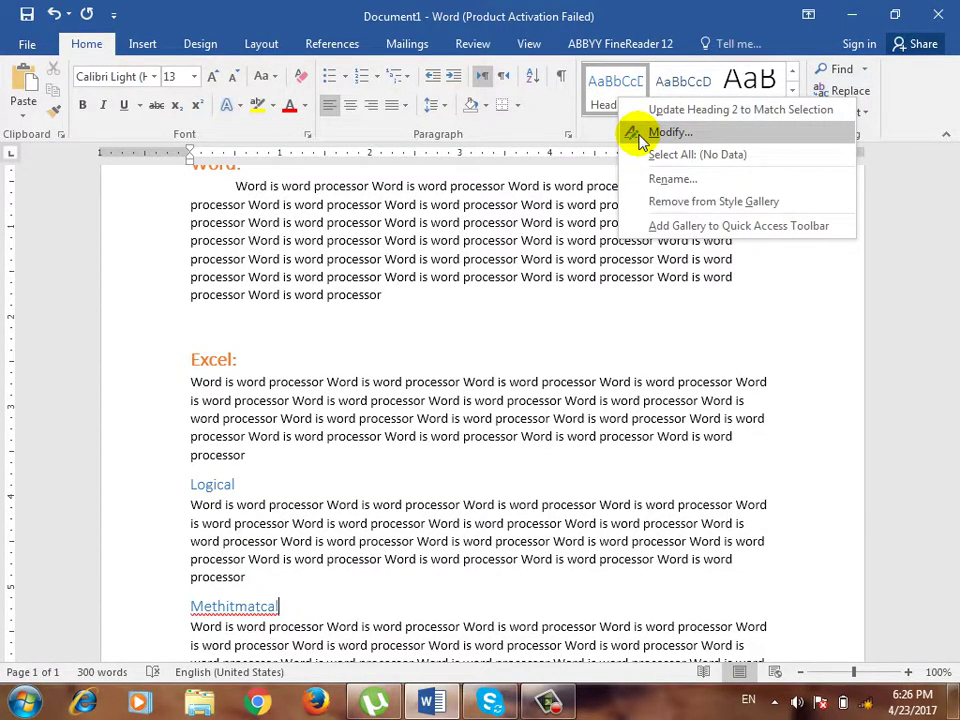
{"action": "left_click", "coordinate": [668, 132]}
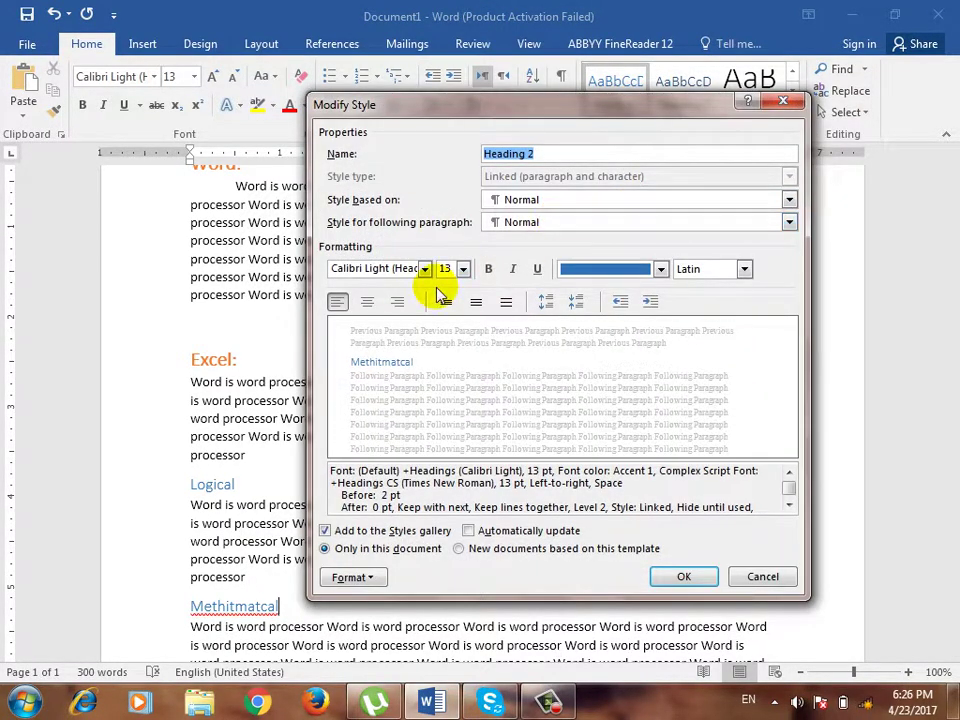
{"action": "left_click", "coordinate": [618, 272]}
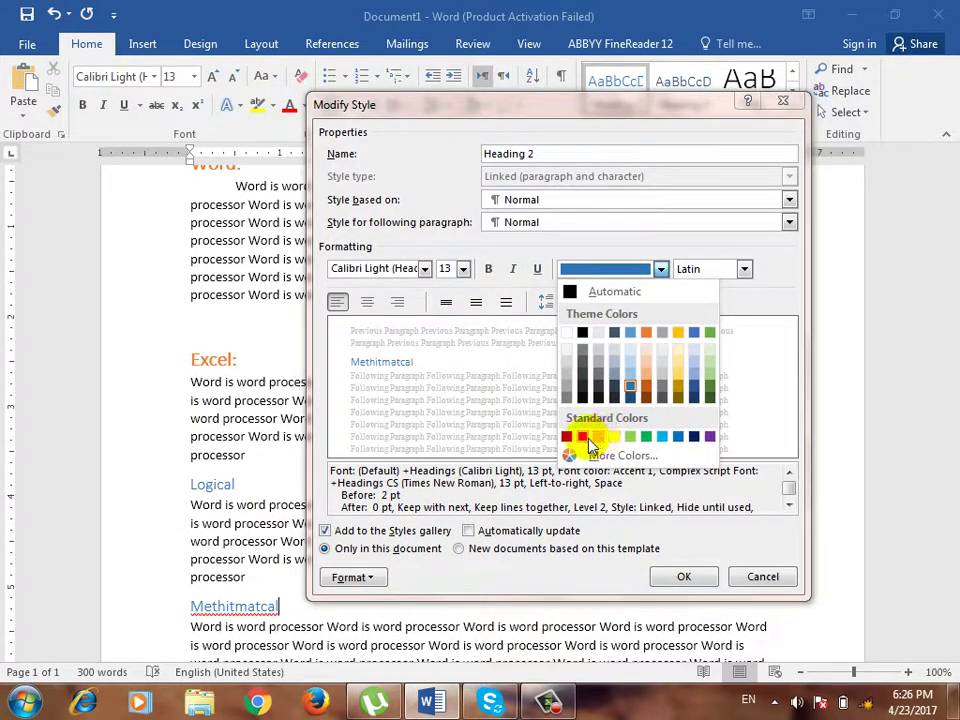
{"action": "left_click", "coordinate": [646, 436]}
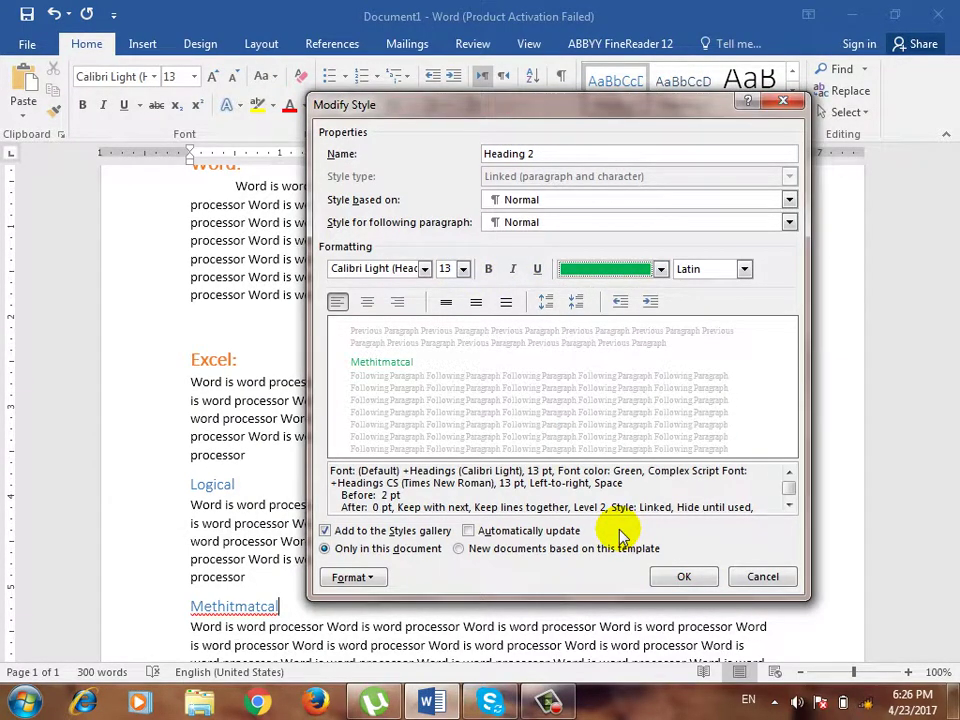
{"action": "left_click", "coordinate": [682, 574]}
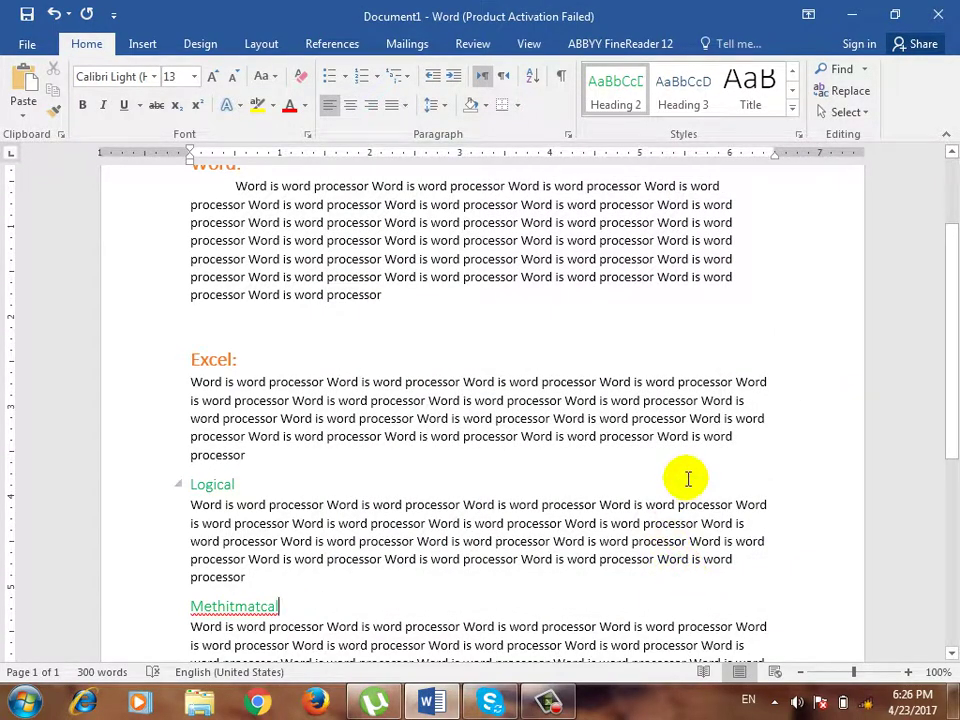
- Apply the Normal style to the "Word:" heading line
{"action": "scroll", "coordinate": [614, 318], "scroll_direction": "up", "scroll_amount": 3}
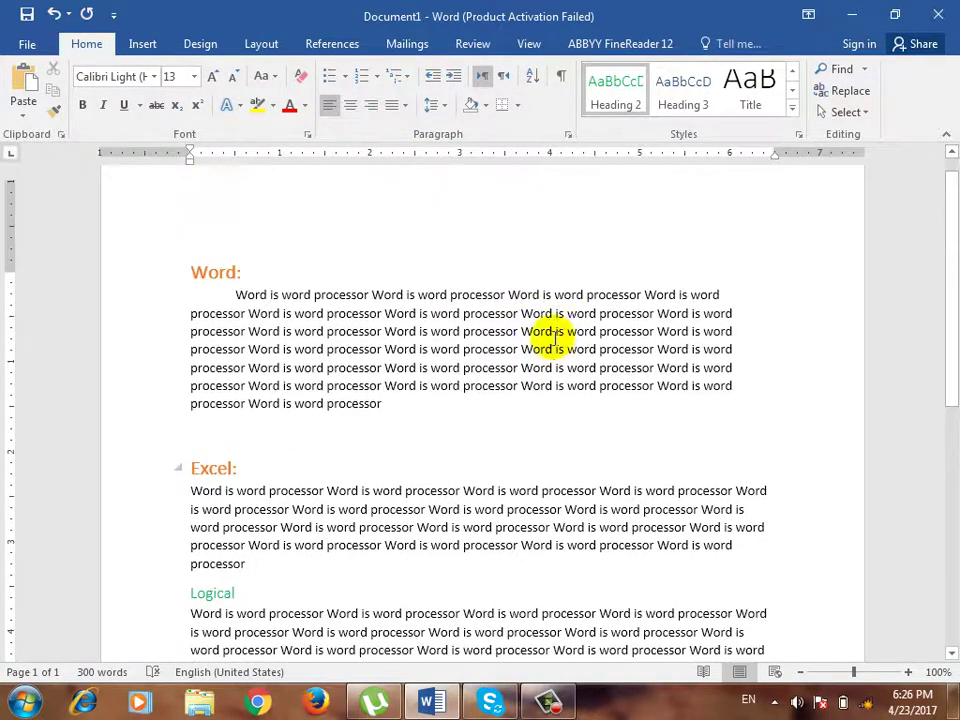
{"action": "left_click", "coordinate": [218, 297]}
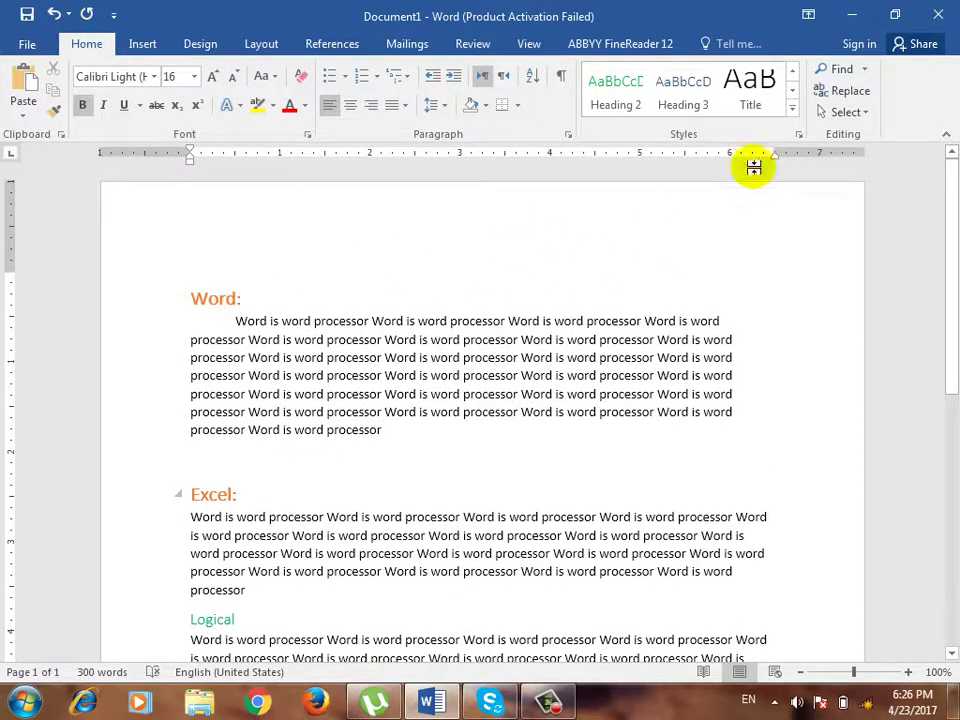
{"action": "left_click", "coordinate": [792, 108]}
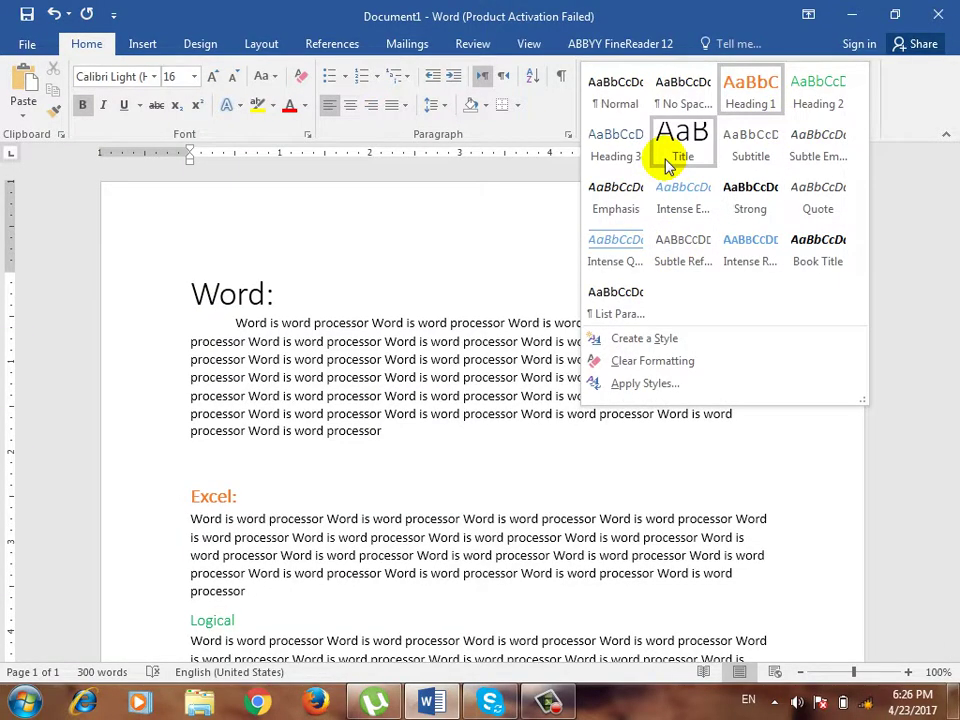
{"action": "left_click", "coordinate": [619, 110]}
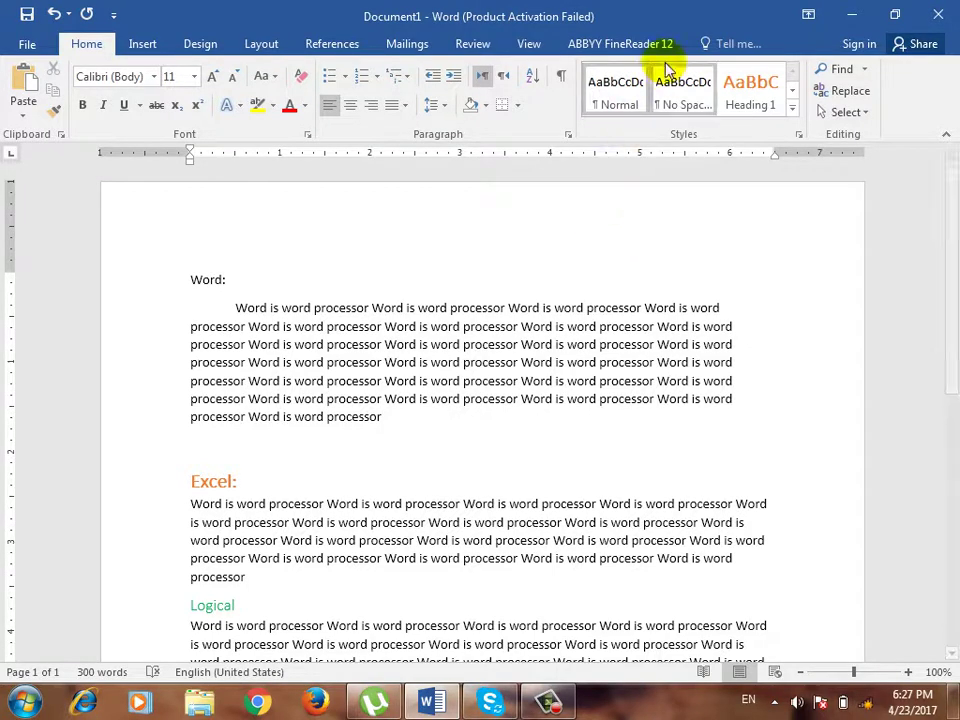
- Search the document for "Word" and clear the search text
{"action": "left_click", "coordinate": [838, 70]}
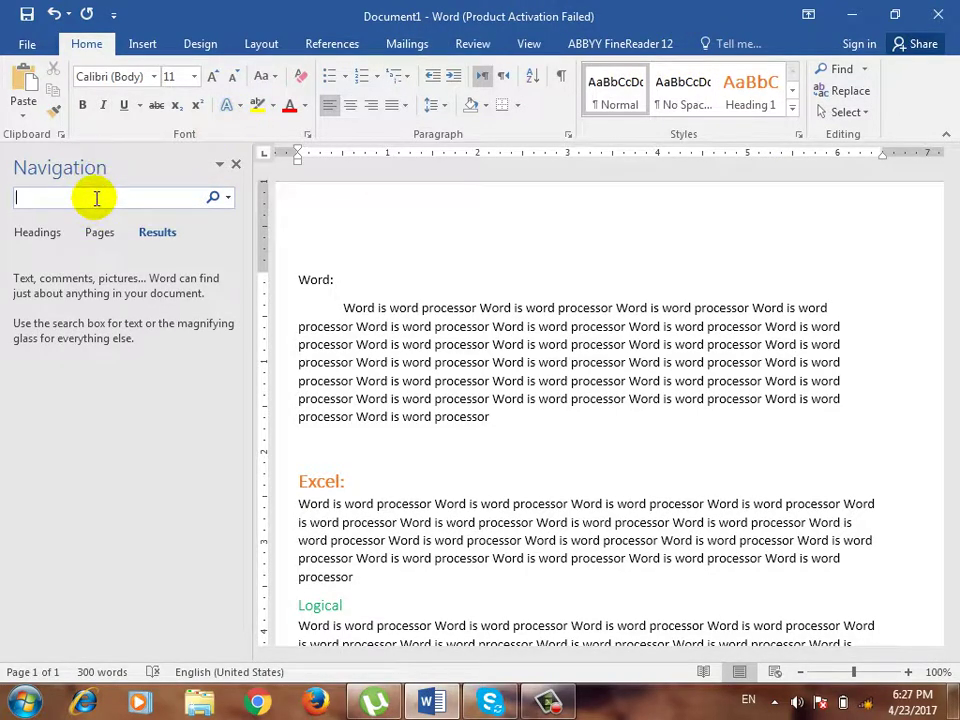
{"action": "type", "text": "Word"}
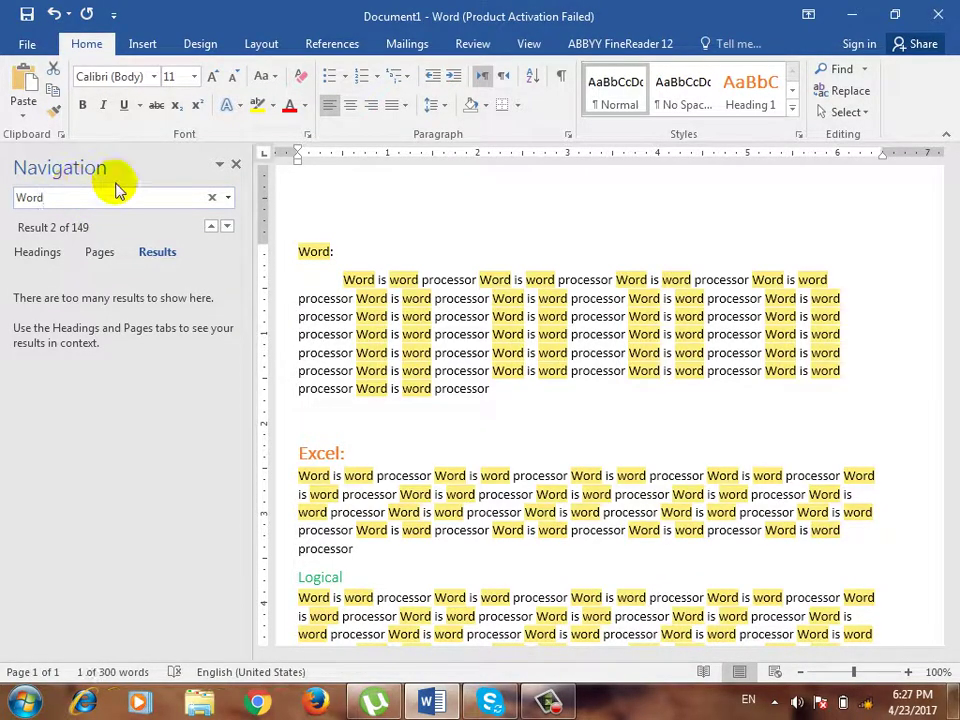
{"action": "key", "text": "BackSpace"}
{"action": "key", "text": "BackSpace"}
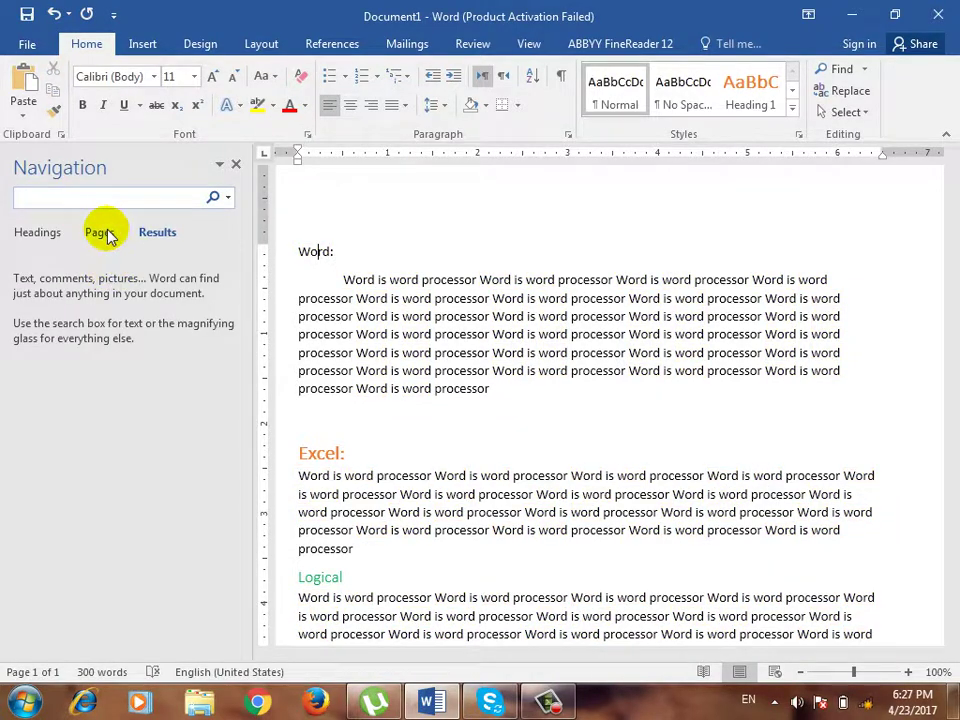
- List the document's headings in the navigation view and apply the Heading 1 style to the "Word:" line
{"action": "left_click", "coordinate": [48, 240]}
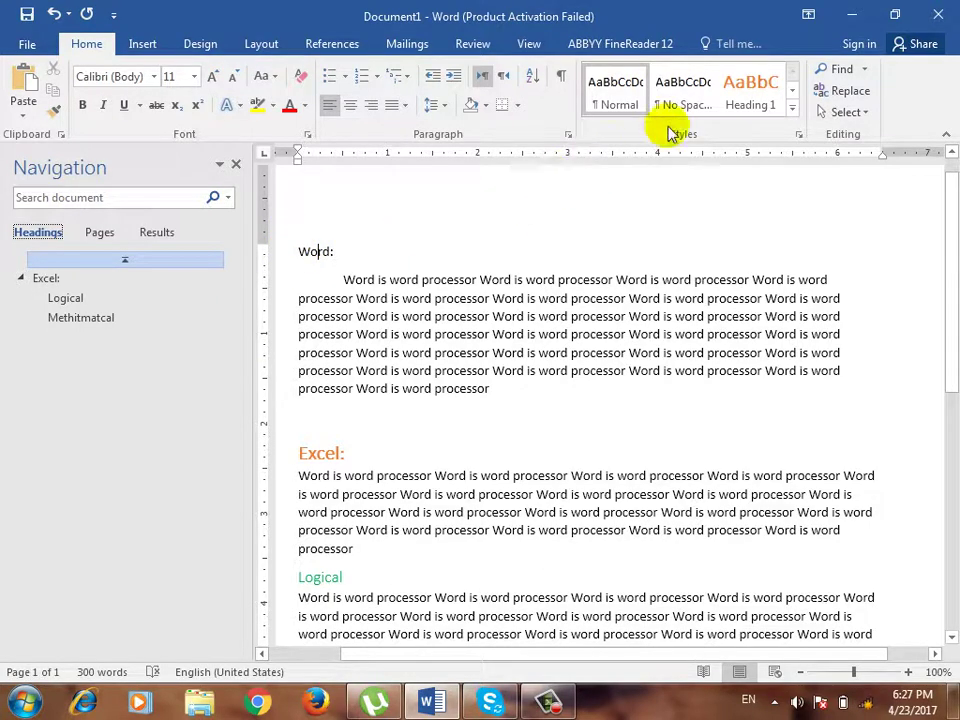
{"action": "left_click", "coordinate": [735, 88]}
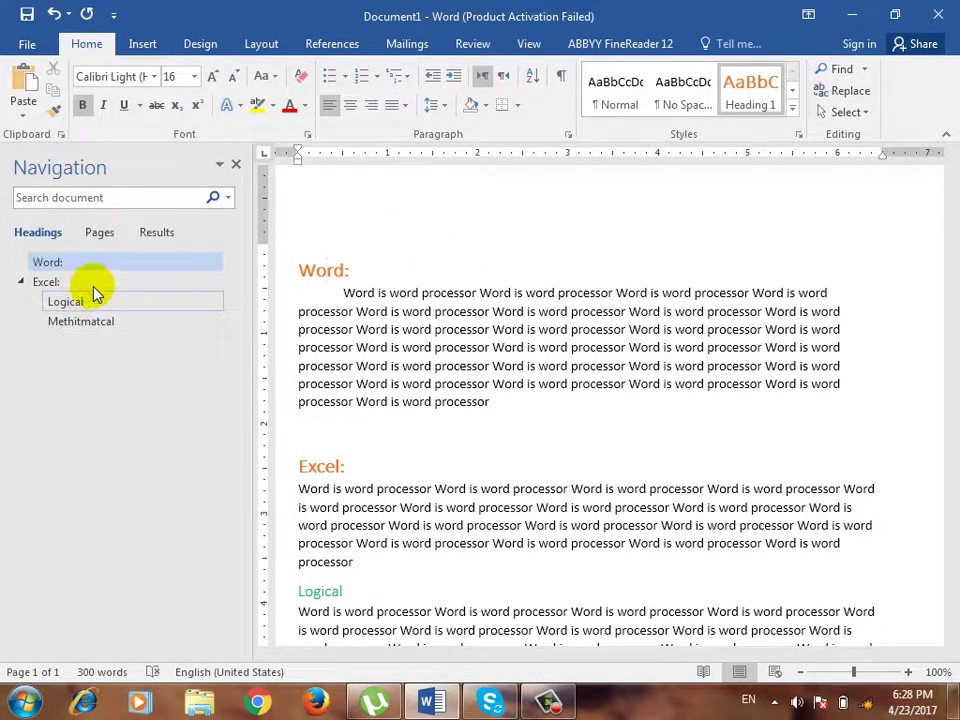
- Jump through the Excel, Logical, Methitmatcal and Word headings using the heading list, and close the navigation view
{"action": "left_click", "coordinate": [58, 282]}
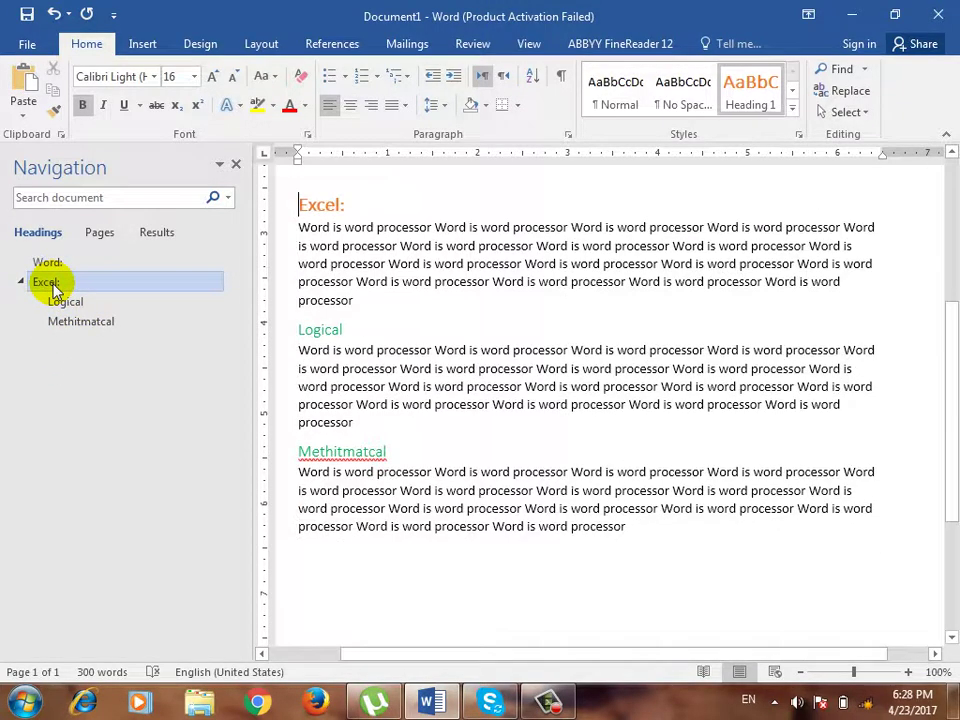
{"action": "left_click", "coordinate": [66, 301]}
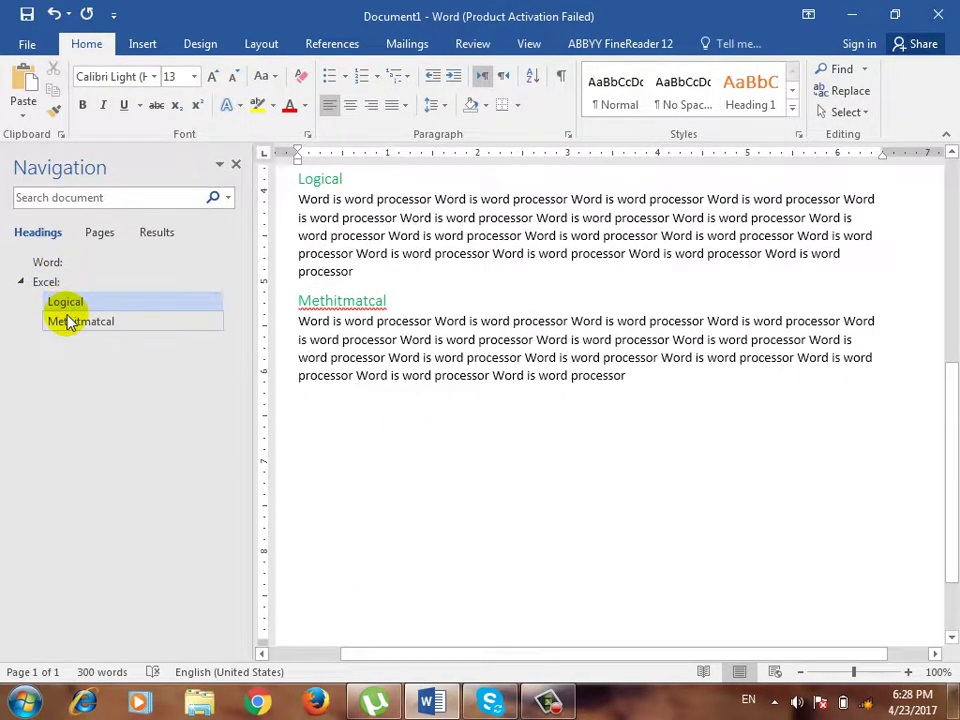
{"action": "left_click", "coordinate": [68, 321]}
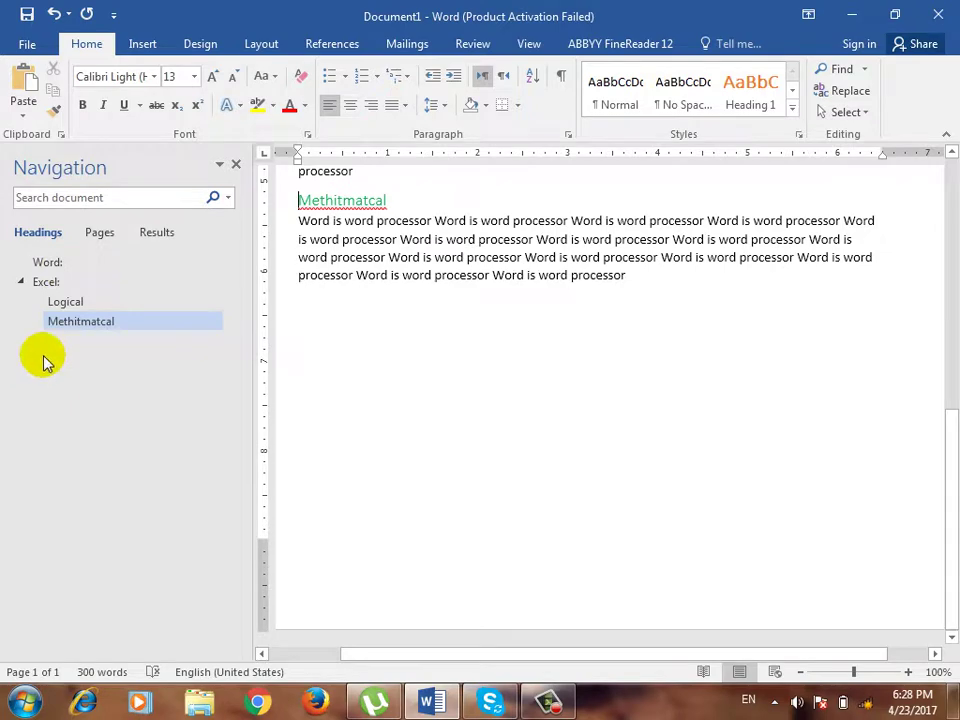
{"action": "left_click", "coordinate": [42, 263]}
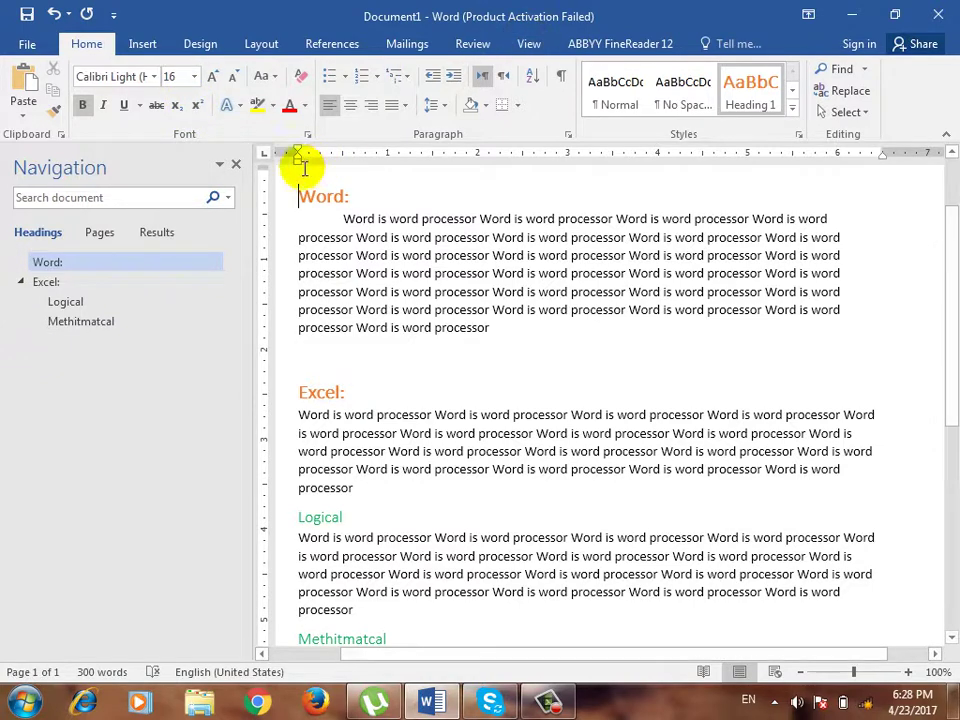
{"action": "left_click", "coordinate": [236, 164]}
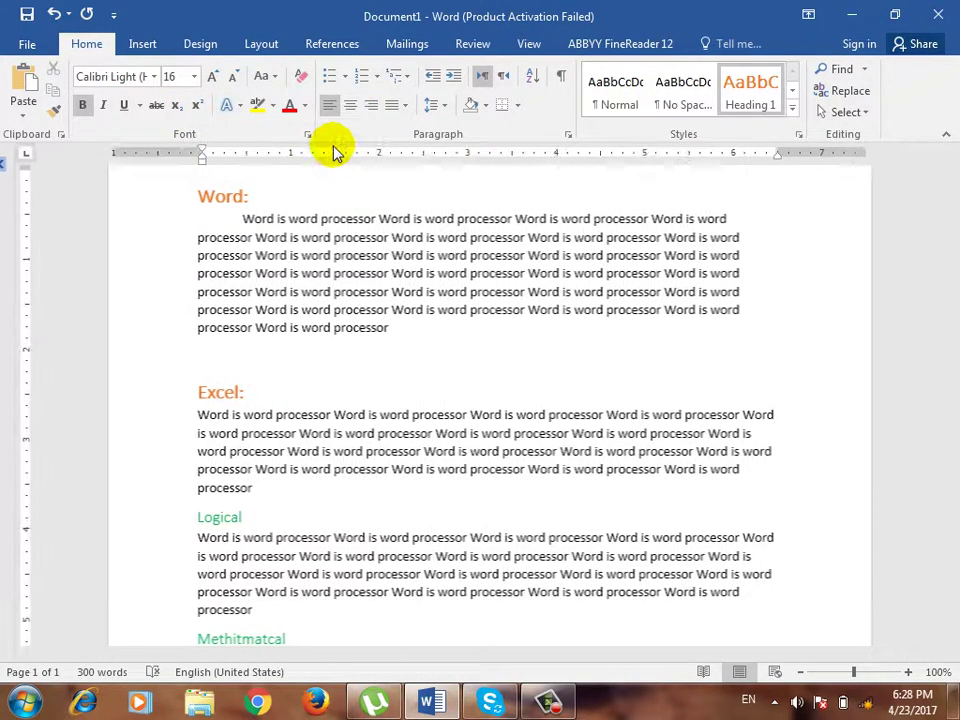
- Highlight the occurrences of "Word" by running Find again, and dismiss the search
{"action": "left_click", "coordinate": [844, 71]}
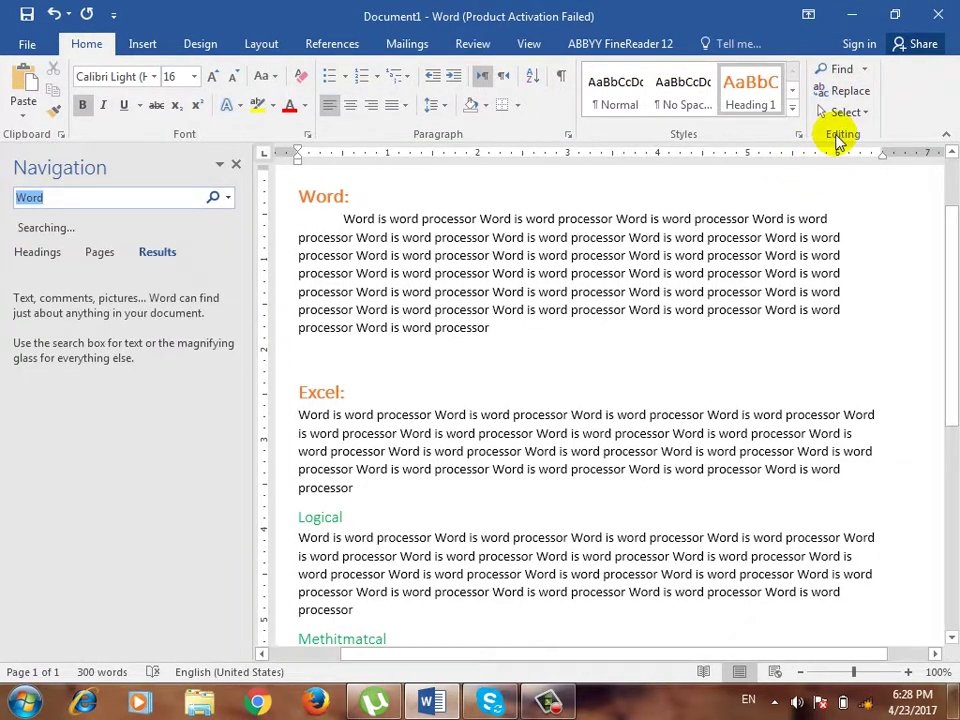
{"action": "left_click", "coordinate": [838, 70]}
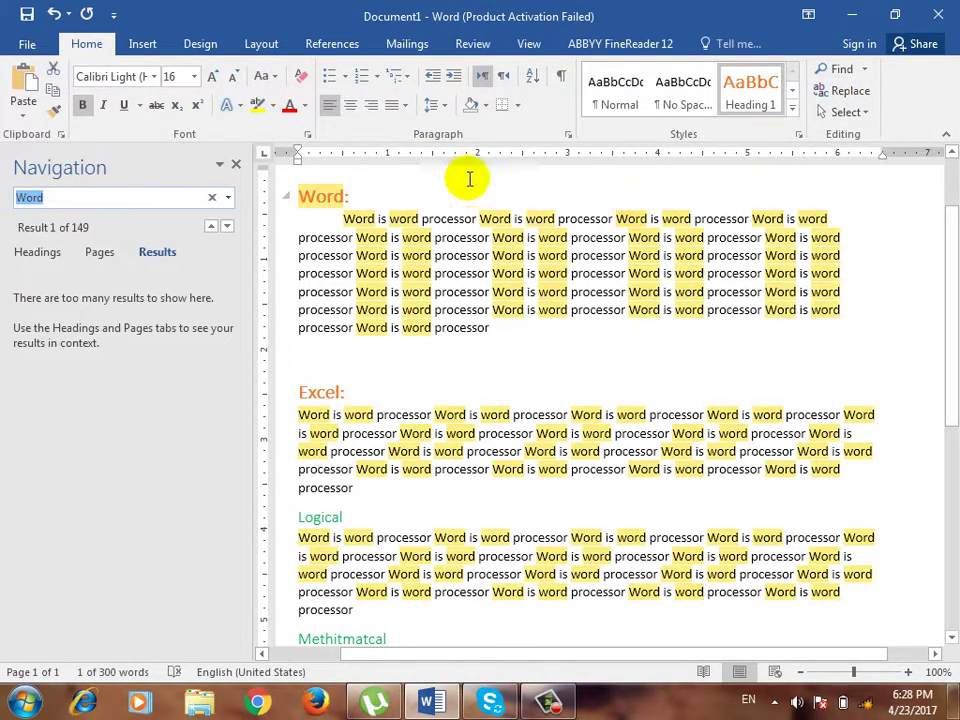
{"action": "key", "text": "Escape"}
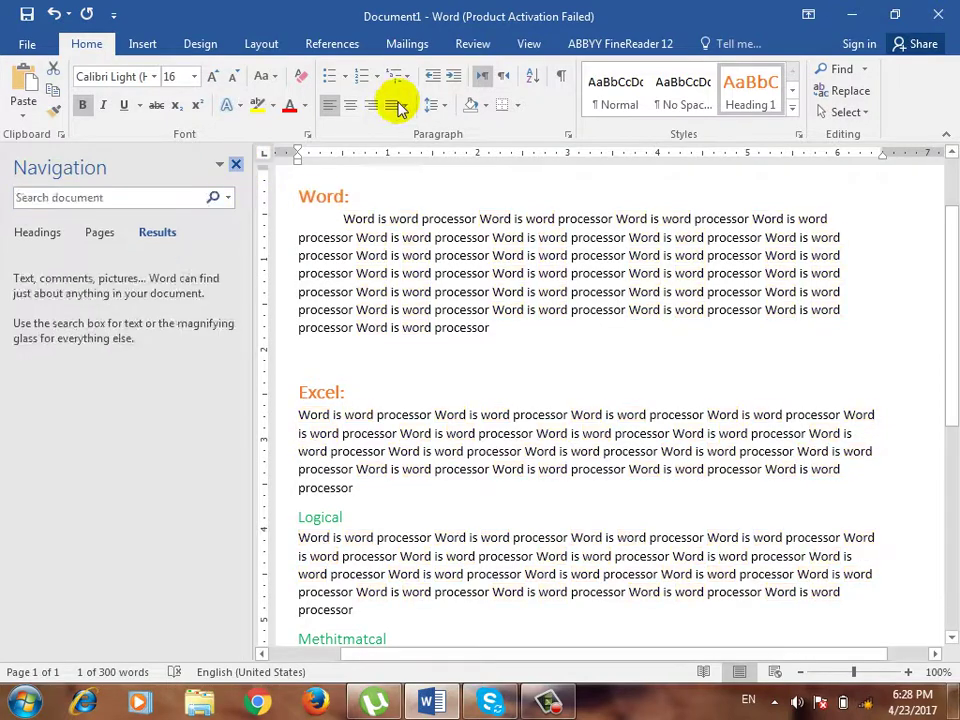
{"action": "key", "text": "Escape"}
- Step through successive occurrences of "Word" with Advanced Find and close the dialog
{"action": "left_click", "coordinate": [866, 71]}
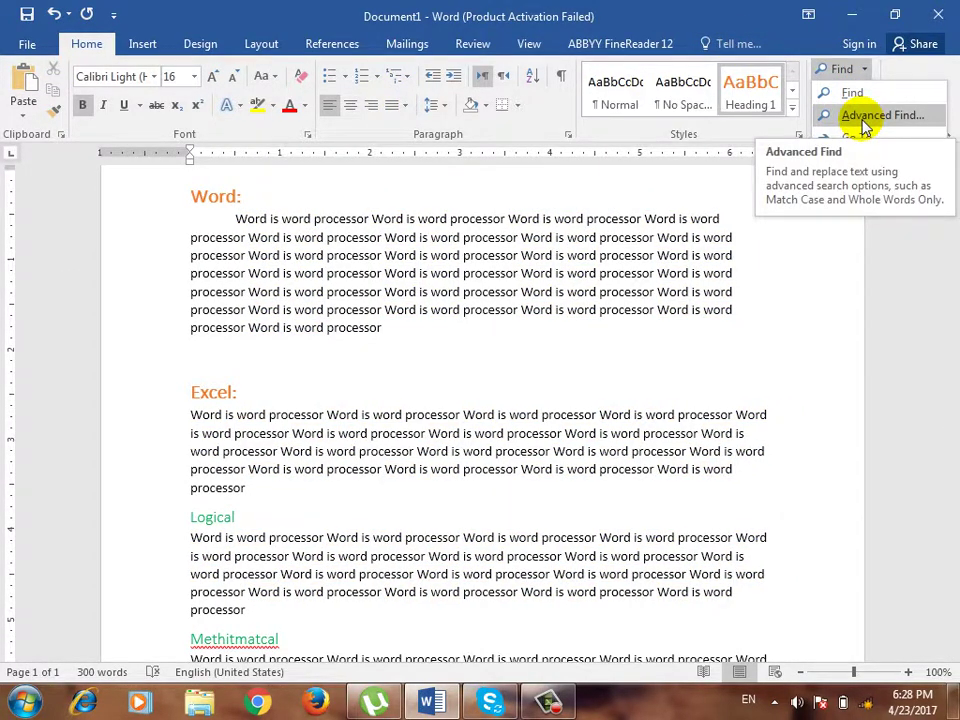
{"action": "left_click", "coordinate": [862, 118]}
{"action": "left_click_drag", "start_coordinate": [596, 317], "coordinate": [557, 267]}
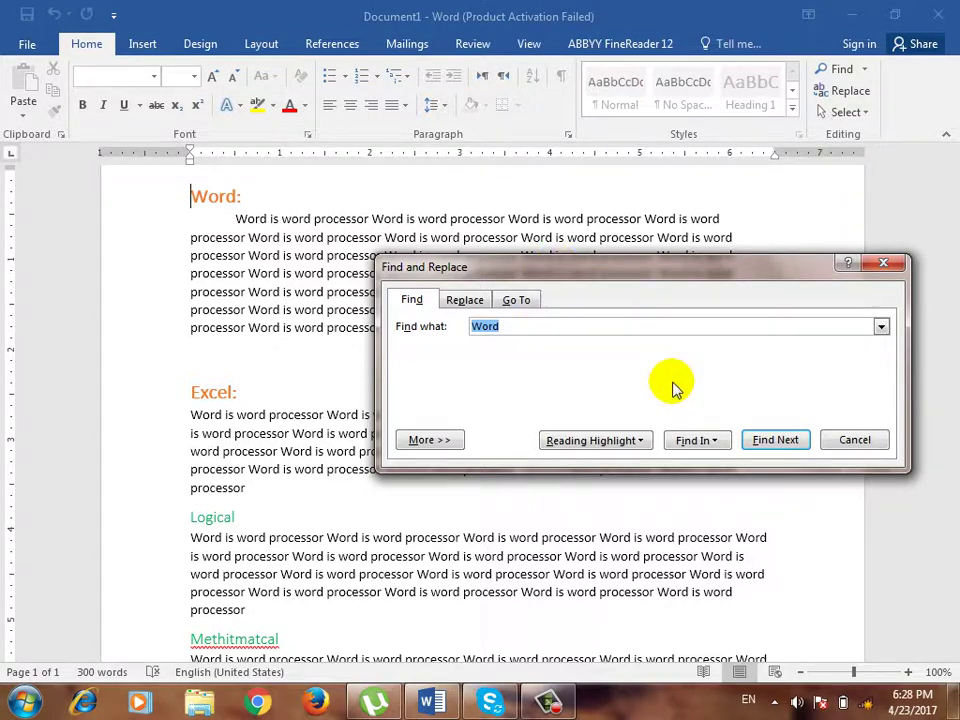
{"action": "left_click", "coordinate": [776, 442]}
{"action": "left_click", "coordinate": [776, 442]}
{"action": "left_click", "coordinate": [776, 442]}
{"action": "left_click", "coordinate": [776, 442]}
{"action": "left_click", "coordinate": [776, 442]}
{"action": "left_click", "coordinate": [776, 442]}
{"action": "left_click", "coordinate": [776, 442]}
{"action": "left_click", "coordinate": [776, 442]}
{"action": "left_click", "coordinate": [858, 441]}
- Go to line 10 of the document with the Go To command and close the dialog
{"action": "left_click", "coordinate": [866, 79]}
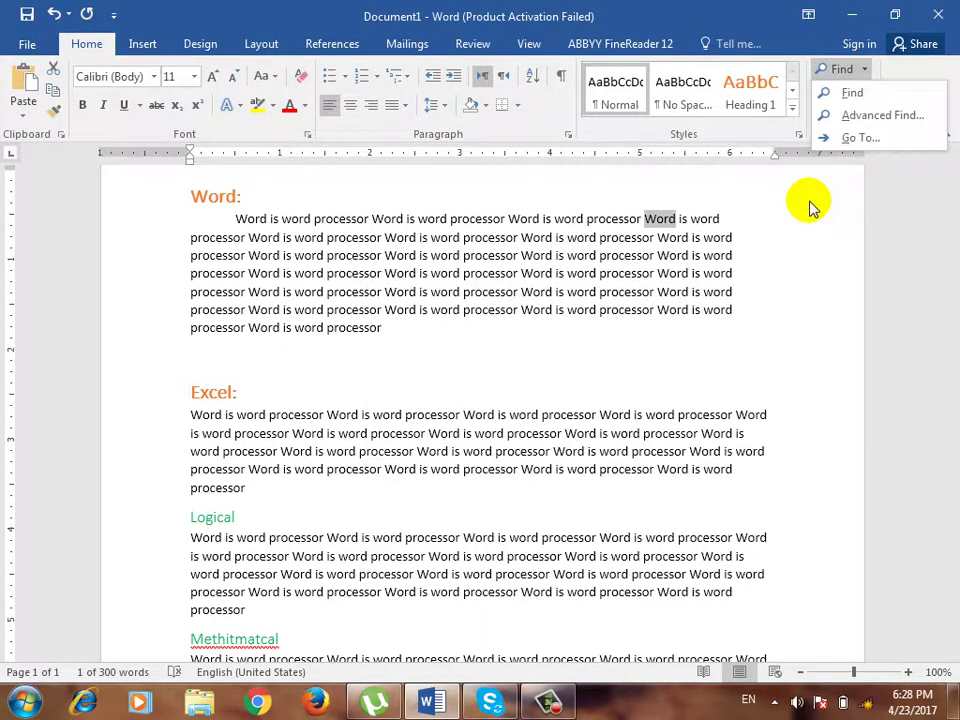
{"action": "left_click", "coordinate": [847, 143]}
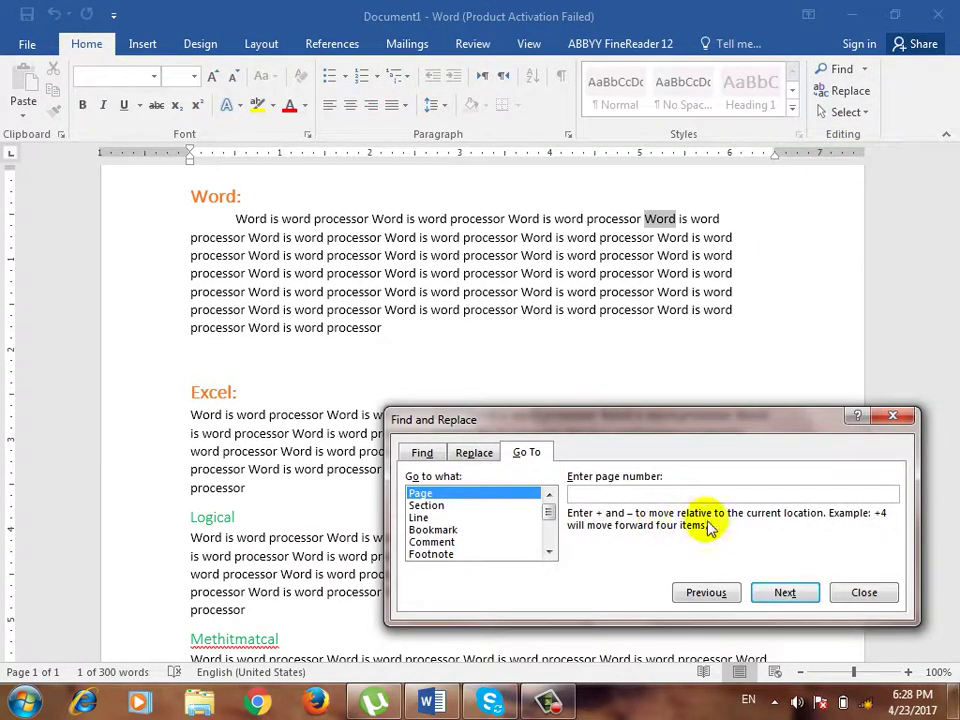
{"action": "left_click", "coordinate": [420, 517]}
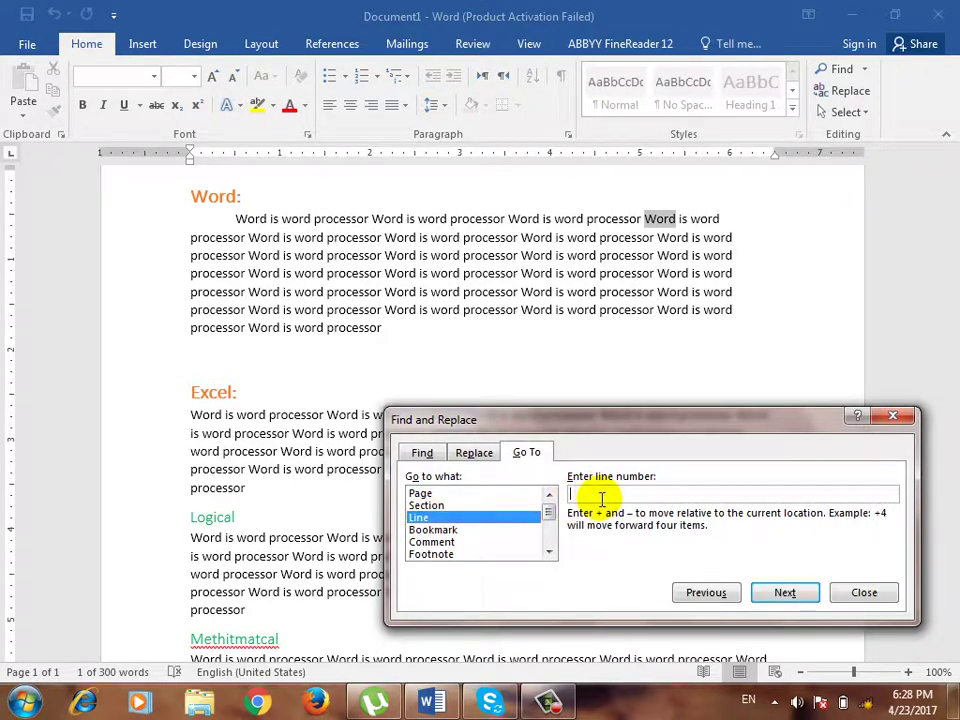
{"action": "type", "text": "10"}
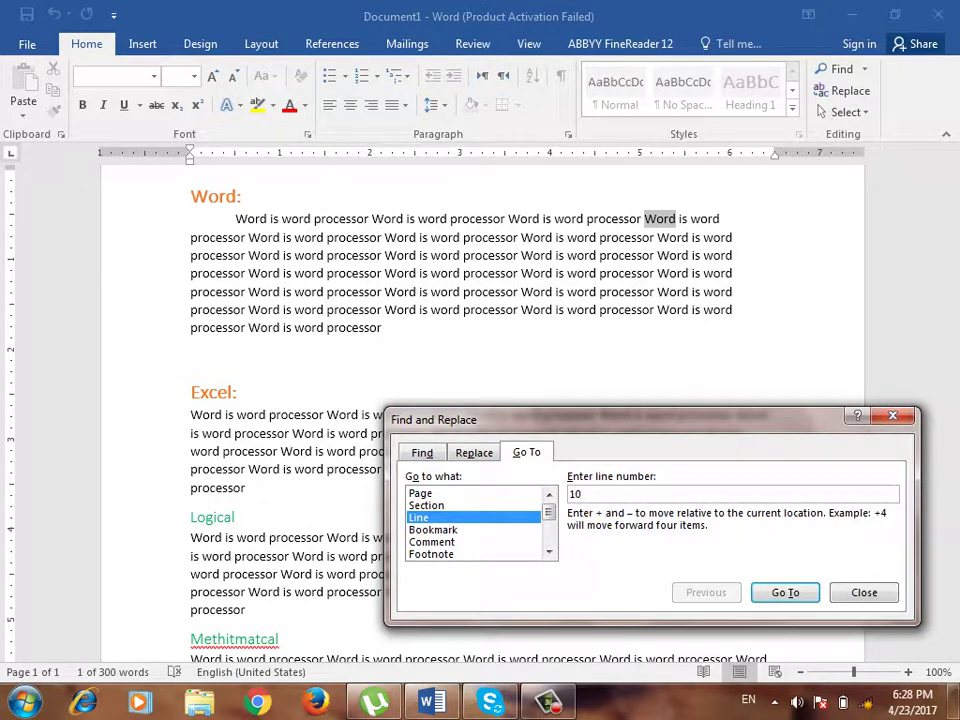
{"action": "left_click", "coordinate": [782, 594]}
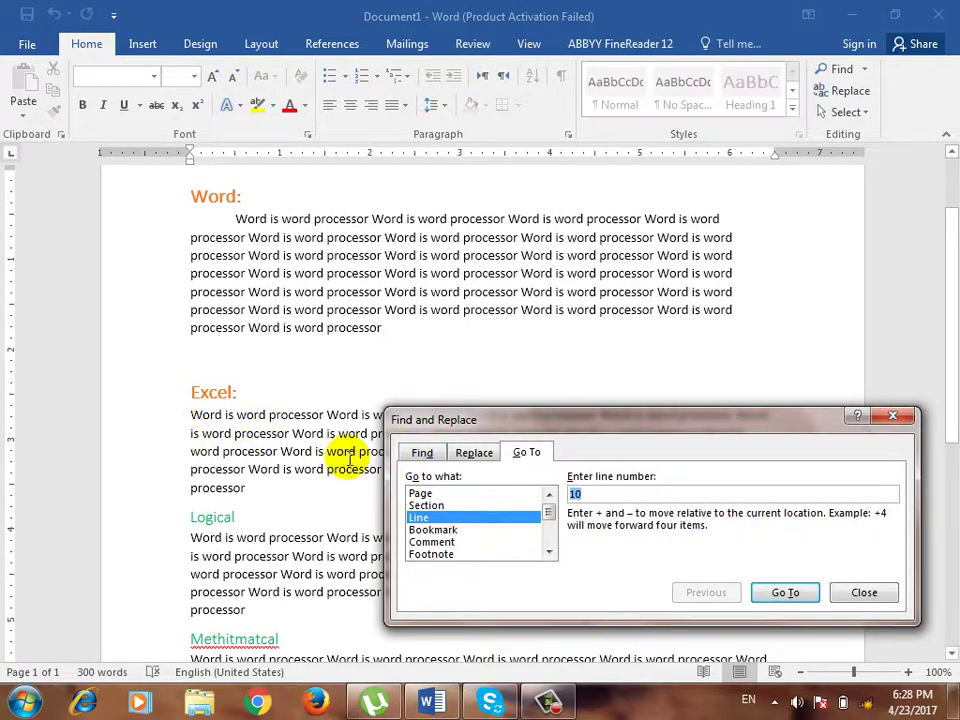
{"action": "left_click", "coordinate": [864, 593]}
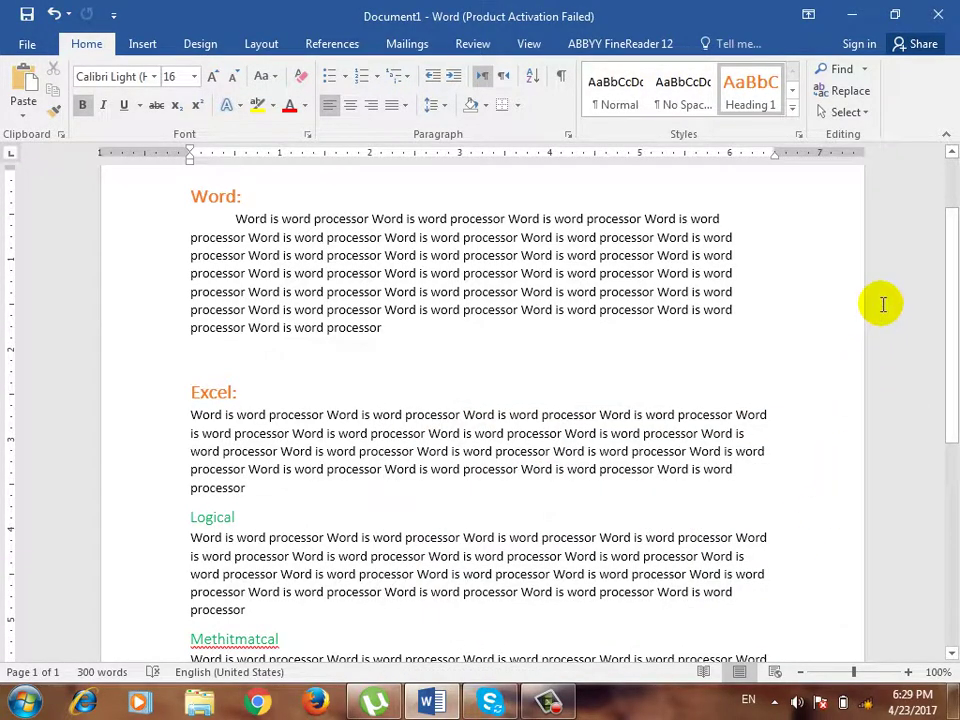
- Go to line 1 of the document with the Go To command
{"action": "left_click", "coordinate": [870, 72]}
{"action": "left_click", "coordinate": [850, 137]}
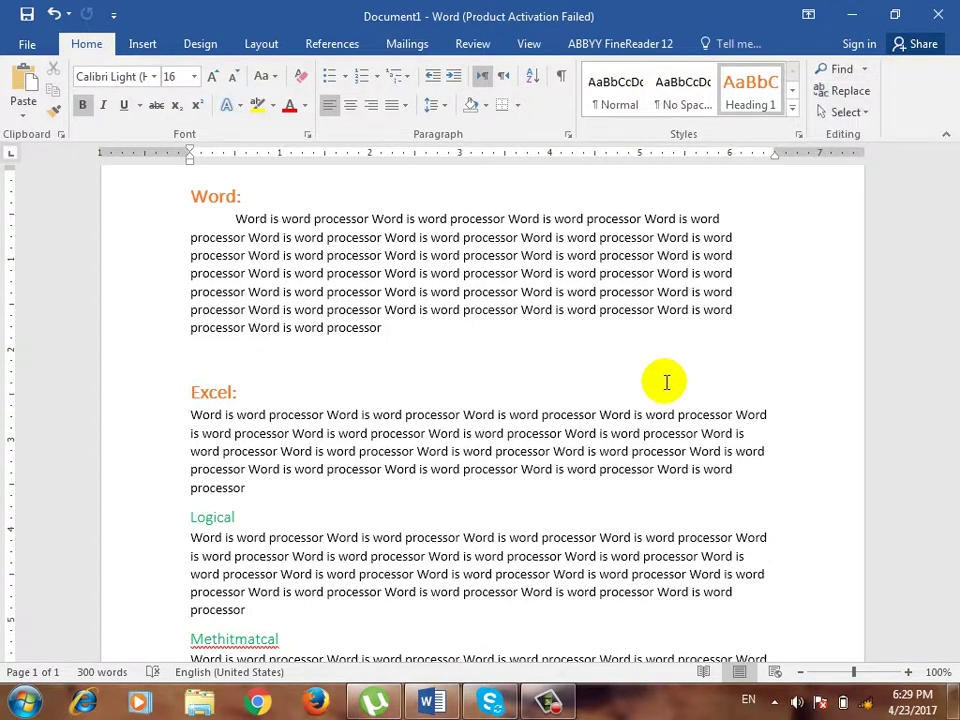
{"action": "double_click", "coordinate": [596, 493]}
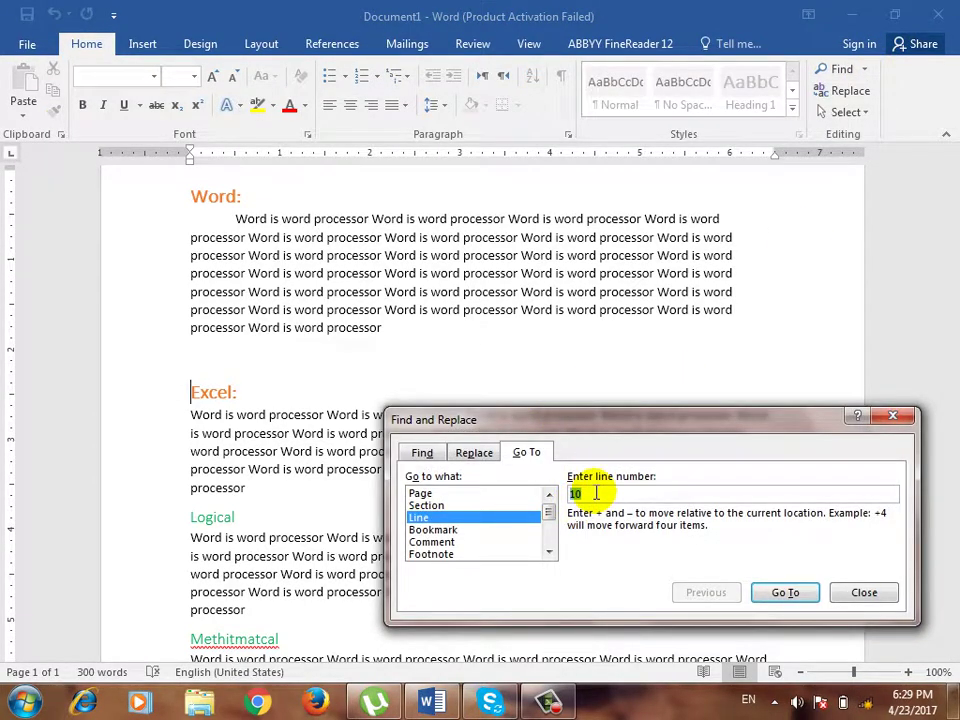
{"action": "type", "text": "1"}
{"action": "left_click", "coordinate": [777, 594]}
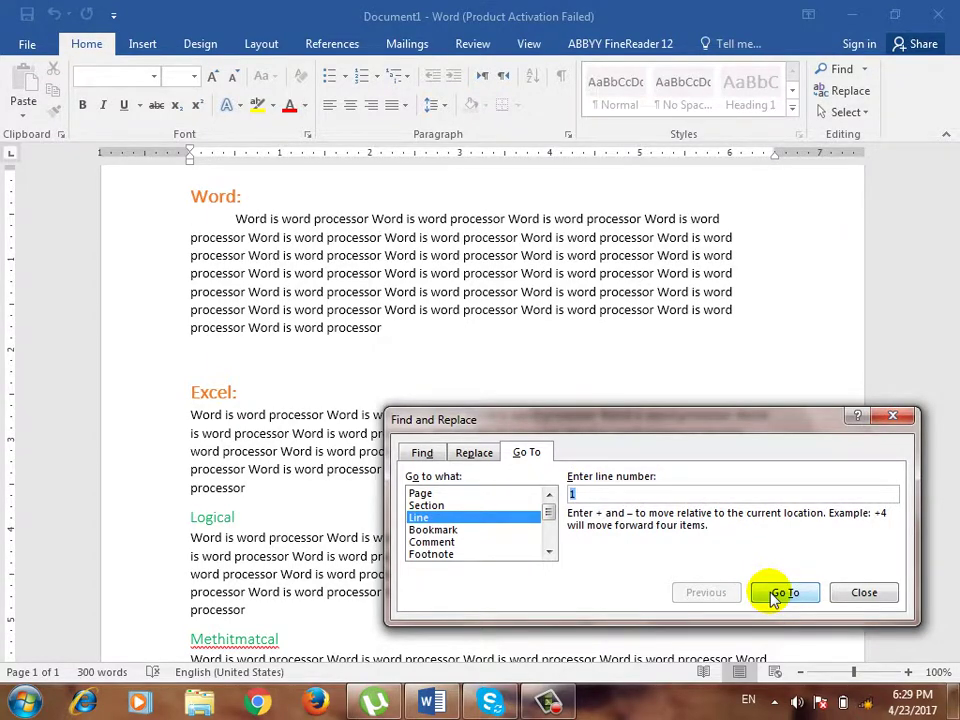
{"action": "left_click", "coordinate": [850, 594]}
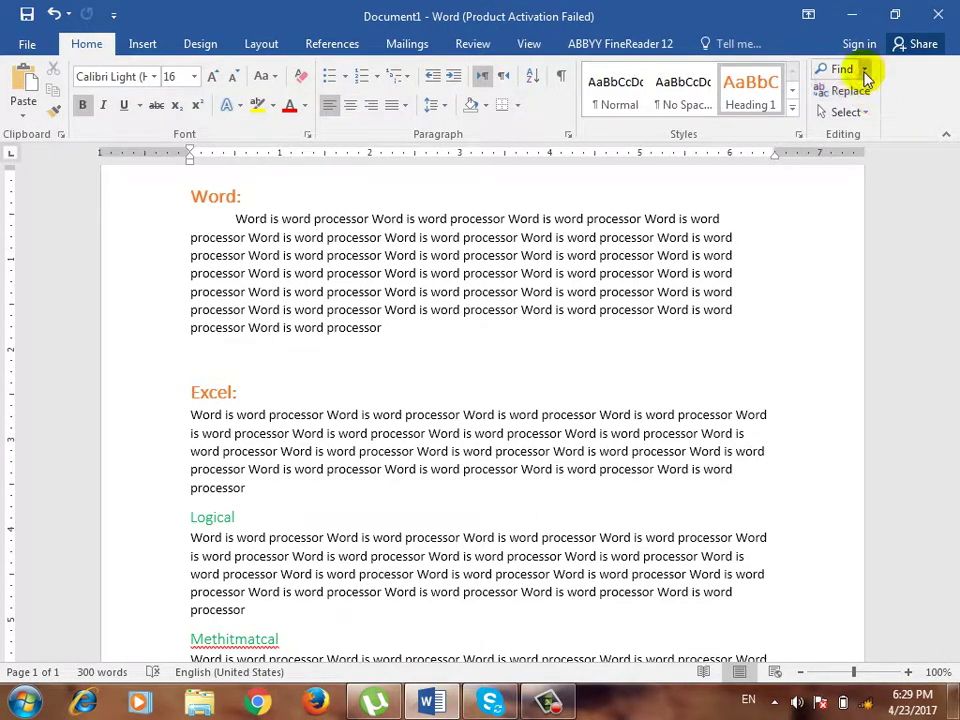
{"action": "left_click", "coordinate": [866, 80]}
{"action": "left_click", "coordinate": [864, 140]}
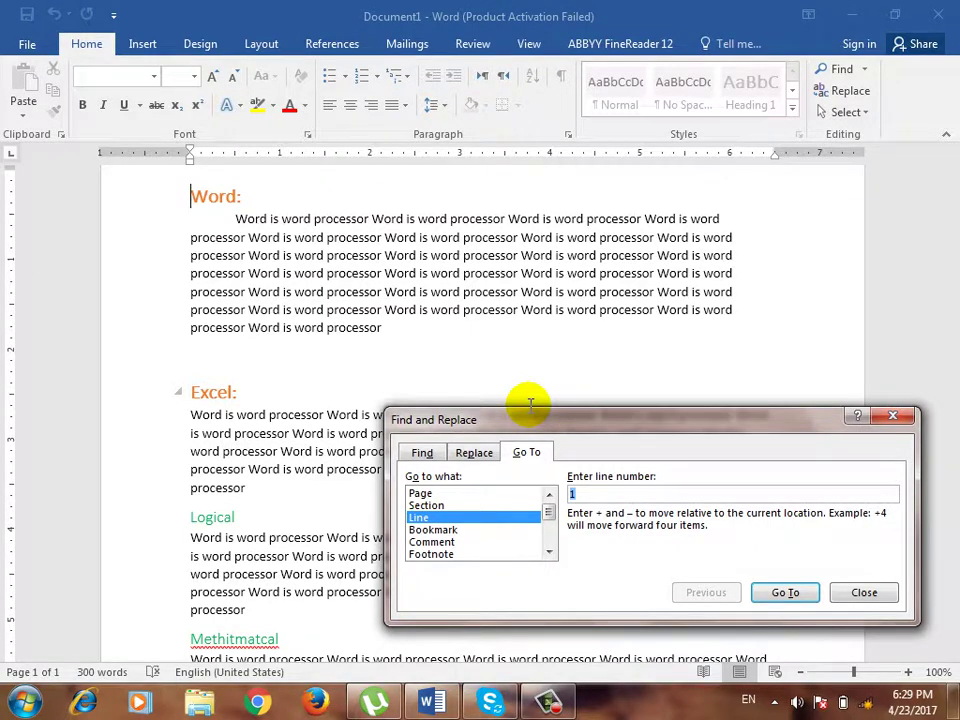
{"action": "left_click", "coordinate": [893, 417]}
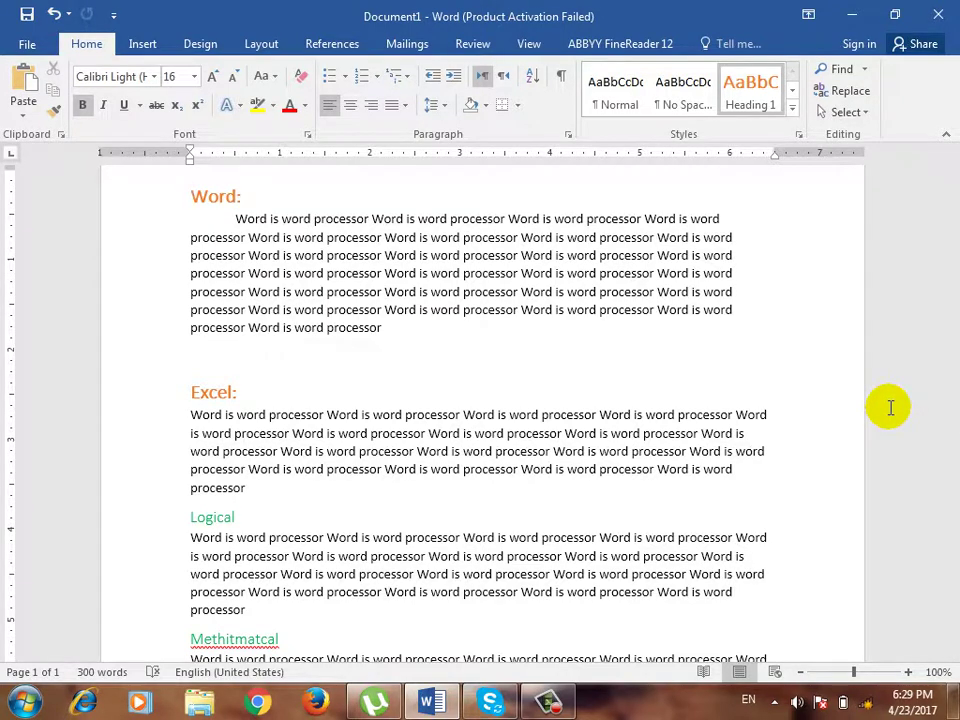
- Add the text "Word is word processor" twice at the end of the document
{"action": "key", "text": "ctrl+End"}
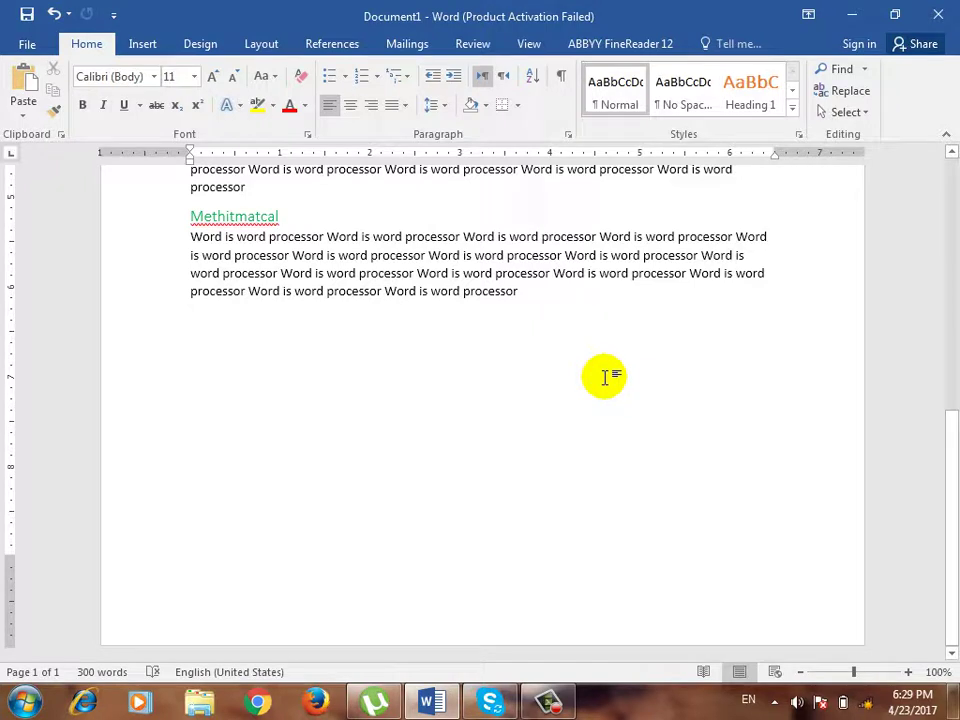
{"action": "type", "text": "Word is word processor"}
{"action": "type", "text": "Word is word processor"}
- Insert page breaks after the last text and put "Word is word processor" on the new pages
{"action": "key", "text": "ctrl+Return"}
{"action": "type", "text": "Word is word processor"}
{"action": "key", "text": "ctrl+Return"}
{"action": "type", "text": "Word is word processor"}
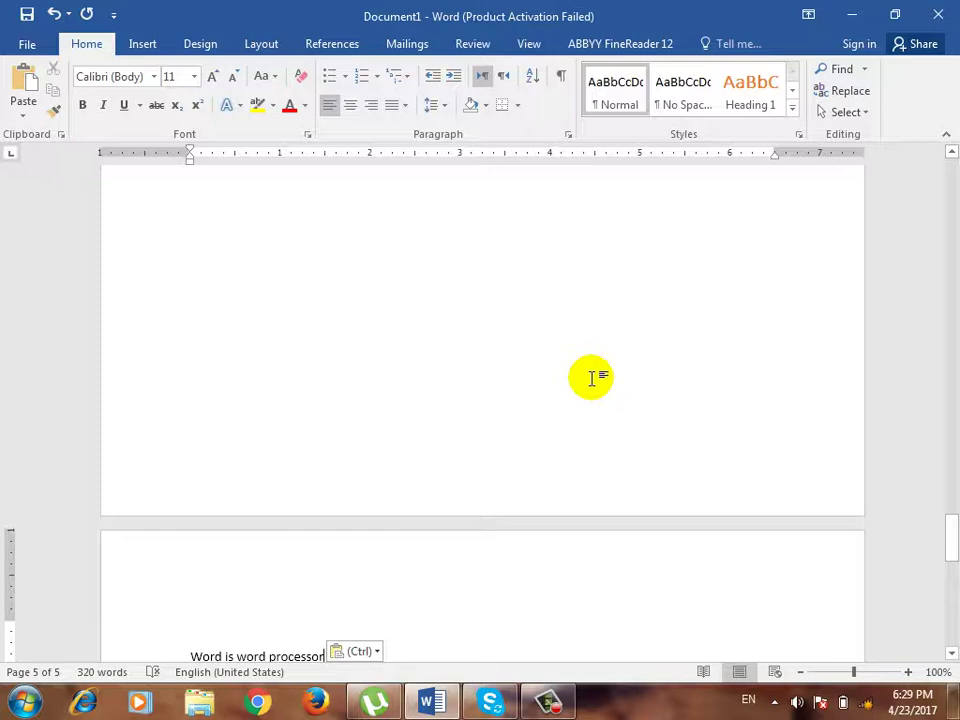
- Remove the added pages and their text, keeping only the two sentences added at the end of page 1
{"action": "scroll", "coordinate": [568, 407], "scroll_direction": "down", "scroll_amount": 1}
{"action": "scroll", "coordinate": [572, 408], "scroll_direction": "up", "scroll_amount": 3}
{"action": "key", "text": "BackSpace"}
{"action": "scroll", "coordinate": [578, 420], "scroll_direction": "up", "scroll_amount": 5}
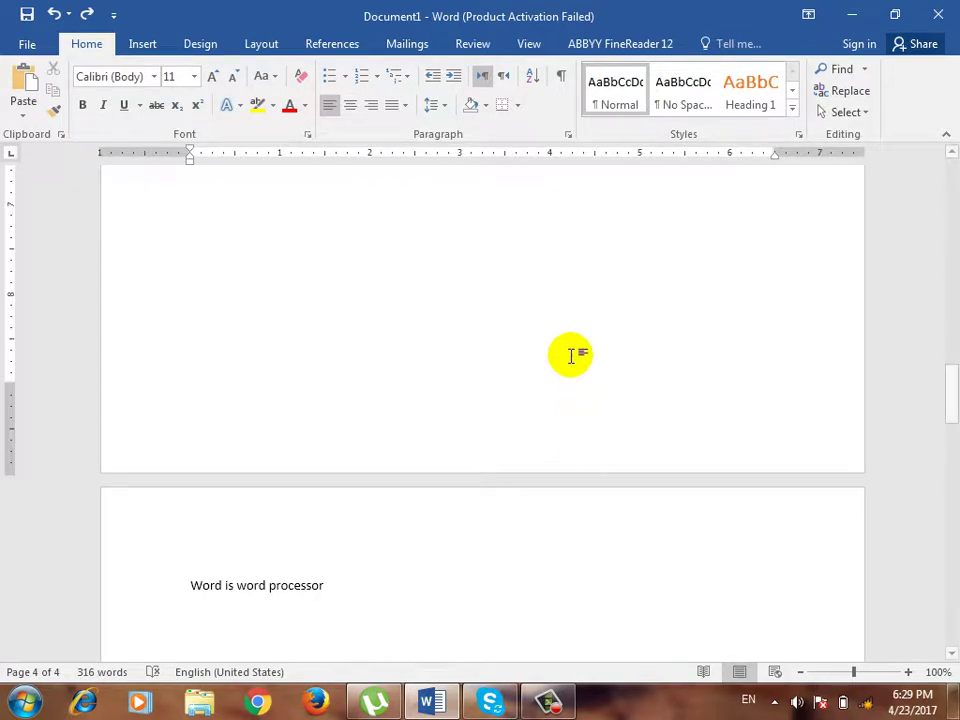
{"action": "scroll", "coordinate": [592, 351], "scroll_direction": "up", "scroll_amount": 2}
{"action": "key", "text": "BackSpace"}
{"action": "key", "text": "BackSpace"}
{"action": "key", "text": "BackSpace"}
{"action": "key", "text": "BackSpace"}
{"action": "key", "text": "BackSpace"}
{"action": "key", "text": "BackSpace"}
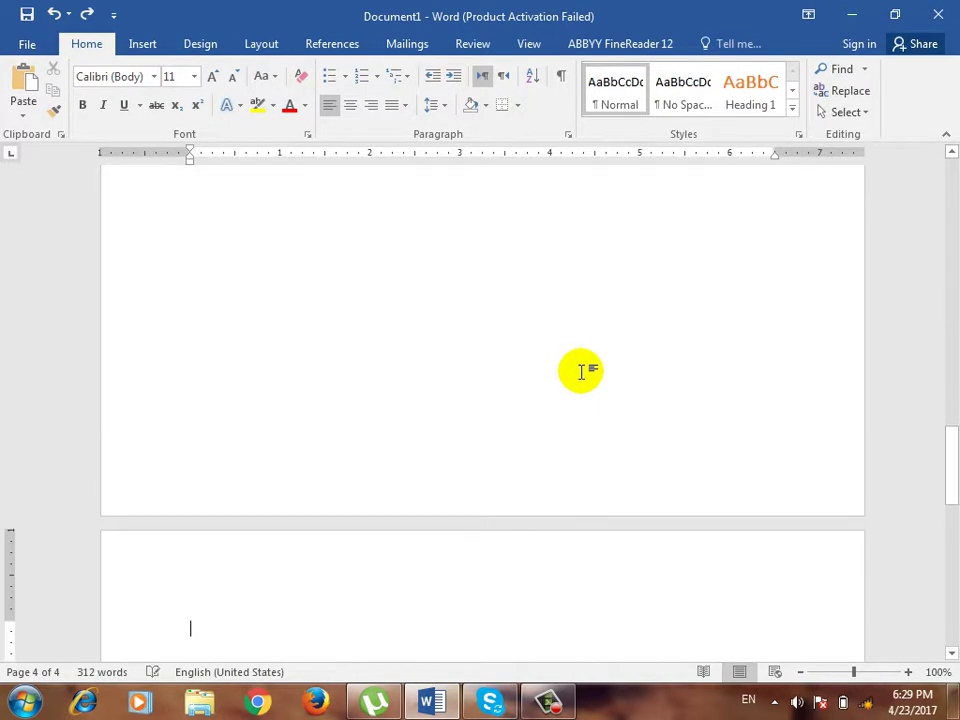
{"action": "key", "text": "BackSpace"}
{"action": "key", "text": "BackSpace"}
{"action": "scroll", "coordinate": [572, 395], "scroll_direction": "up", "scroll_amount": 8}
{"action": "scroll", "coordinate": [570, 393], "scroll_direction": "down", "scroll_amount": 8}
{"action": "scroll", "coordinate": [569, 393], "scroll_direction": "up", "scroll_amount": 8}
{"action": "scroll", "coordinate": [569, 393], "scroll_direction": "down", "scroll_amount": 8}
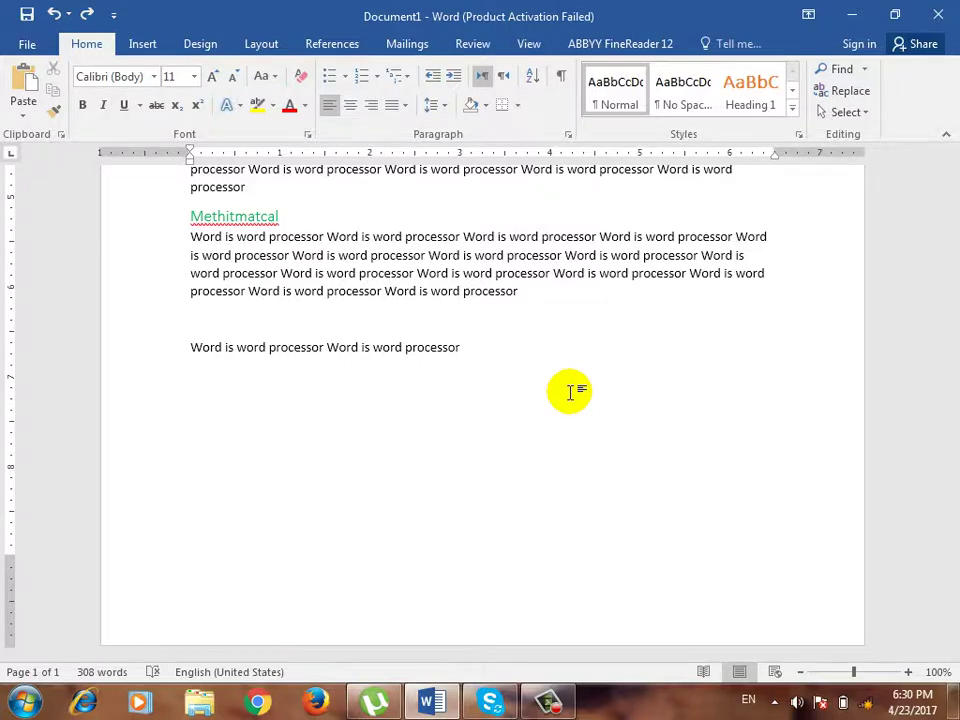
- Start a second page with a page break, enter "Page 2" on it, and add two more blank pages after it
{"action": "key", "text": "ctrl+Return"}
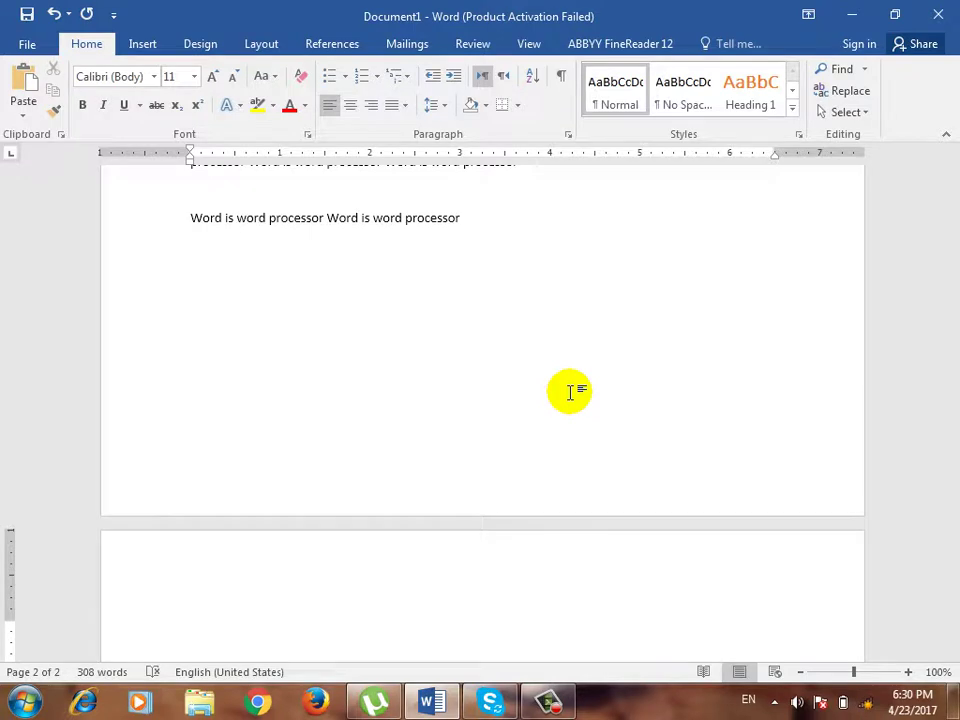
{"action": "type", "text": "Page 2"}
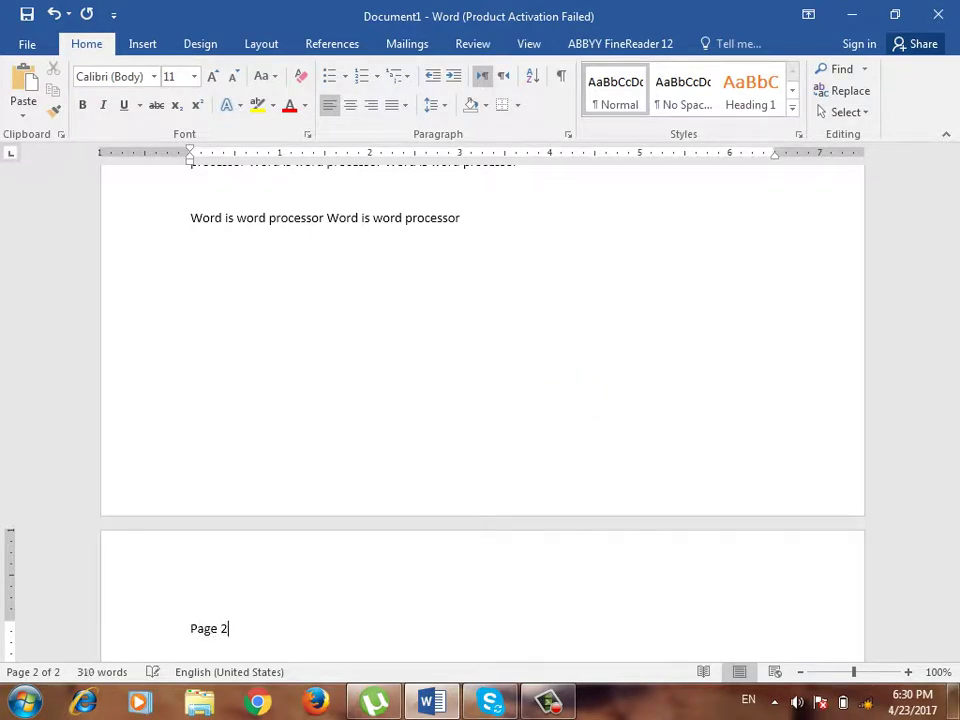
{"action": "key", "text": "ctrl+z"}
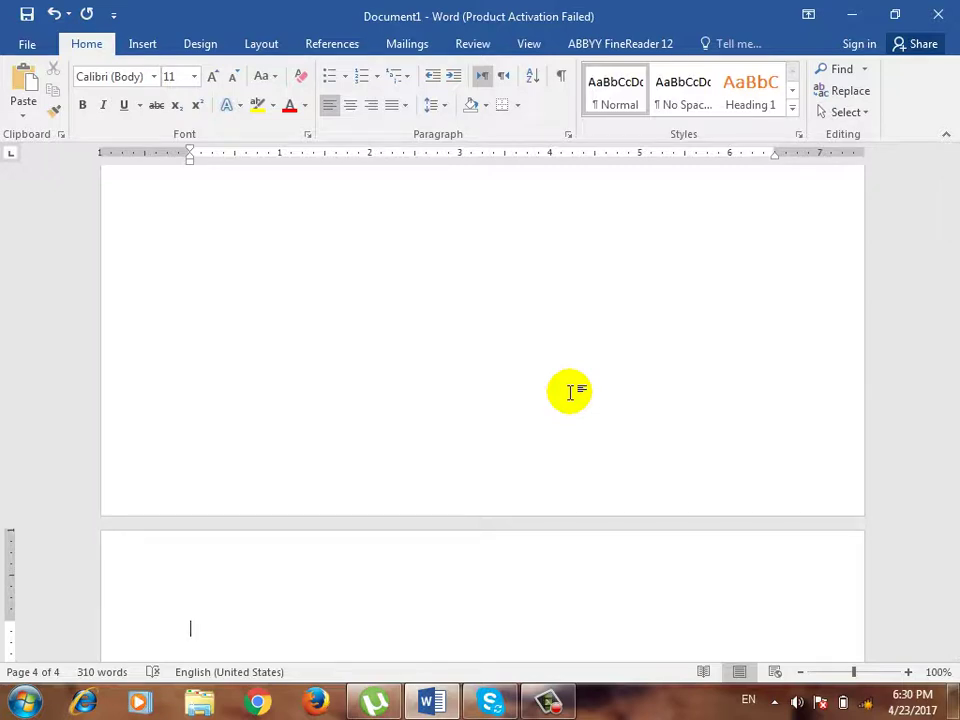
- Return to the document's beginning and go to page 2 with the Go To command
{"action": "left_click_drag", "start_coordinate": [947, 489], "coordinate": [949, 168]}
{"action": "left_click", "coordinate": [866, 70]}
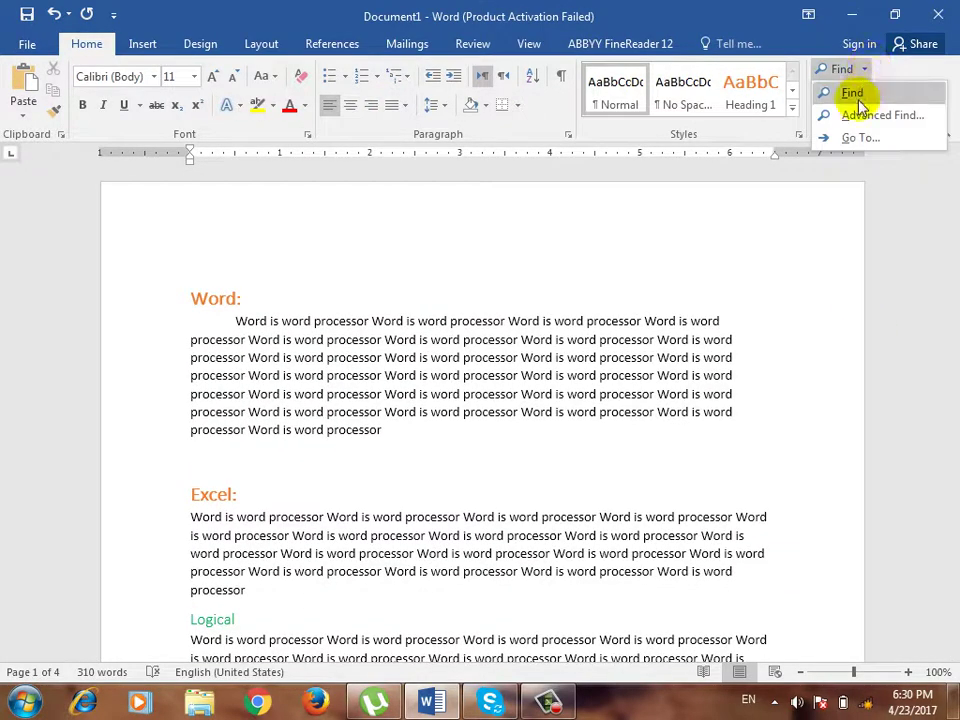
{"action": "left_click", "coordinate": [826, 138]}
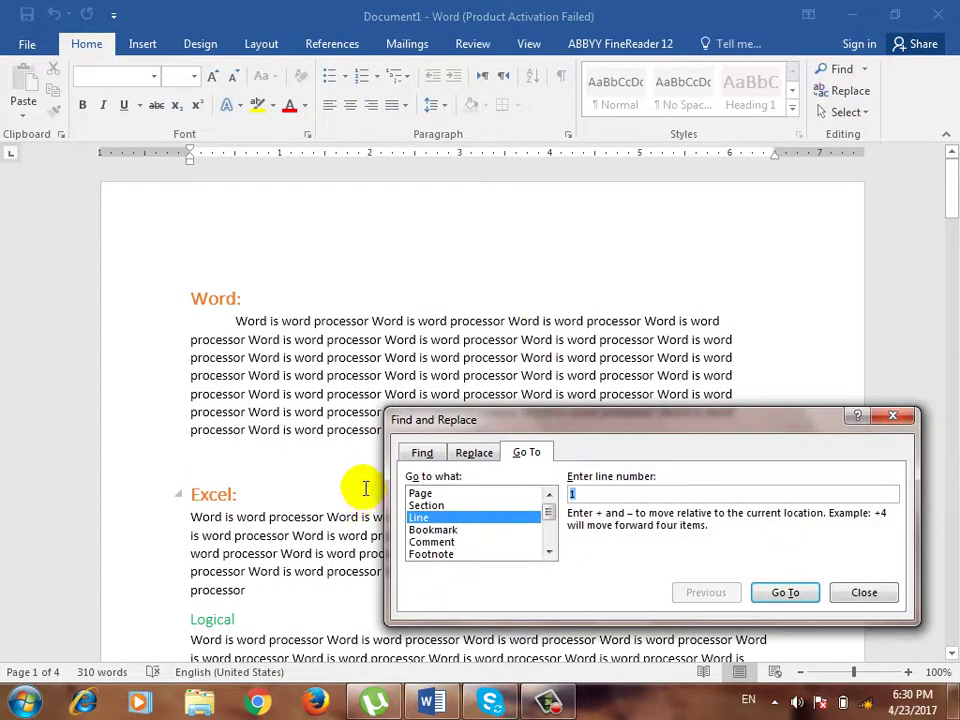
{"action": "left_click", "coordinate": [500, 493]}
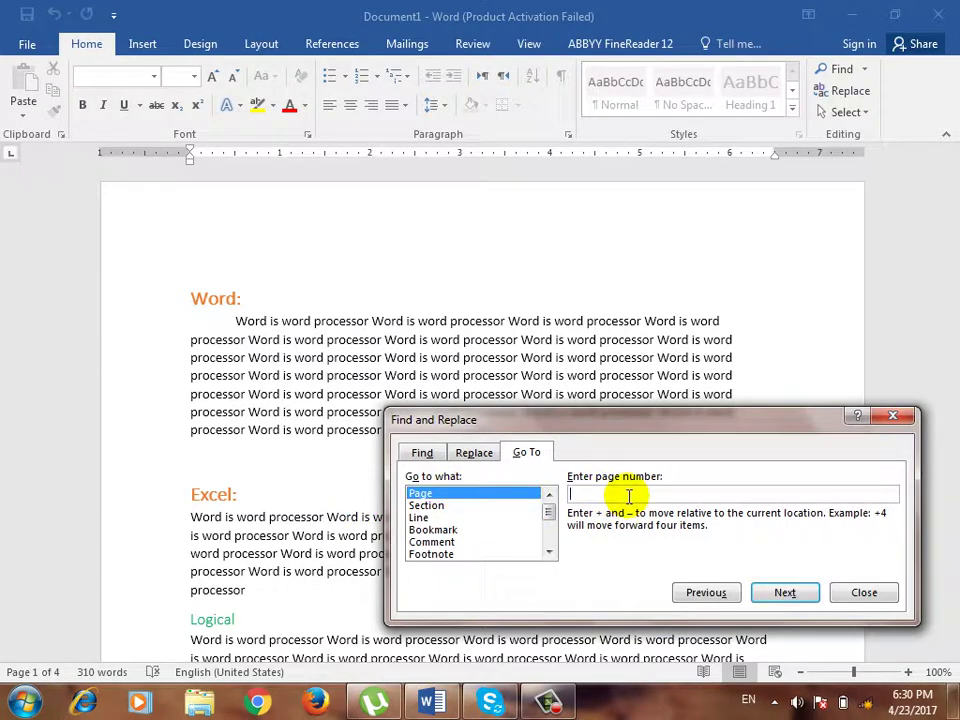
{"action": "type", "text": "2"}
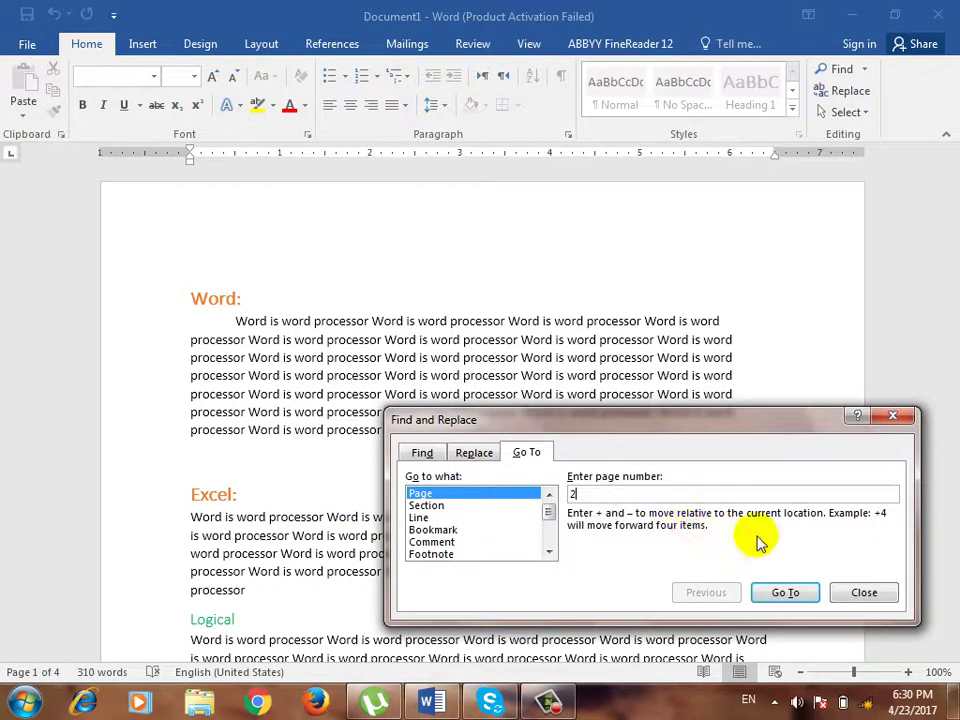
{"action": "left_click", "coordinate": [763, 588]}
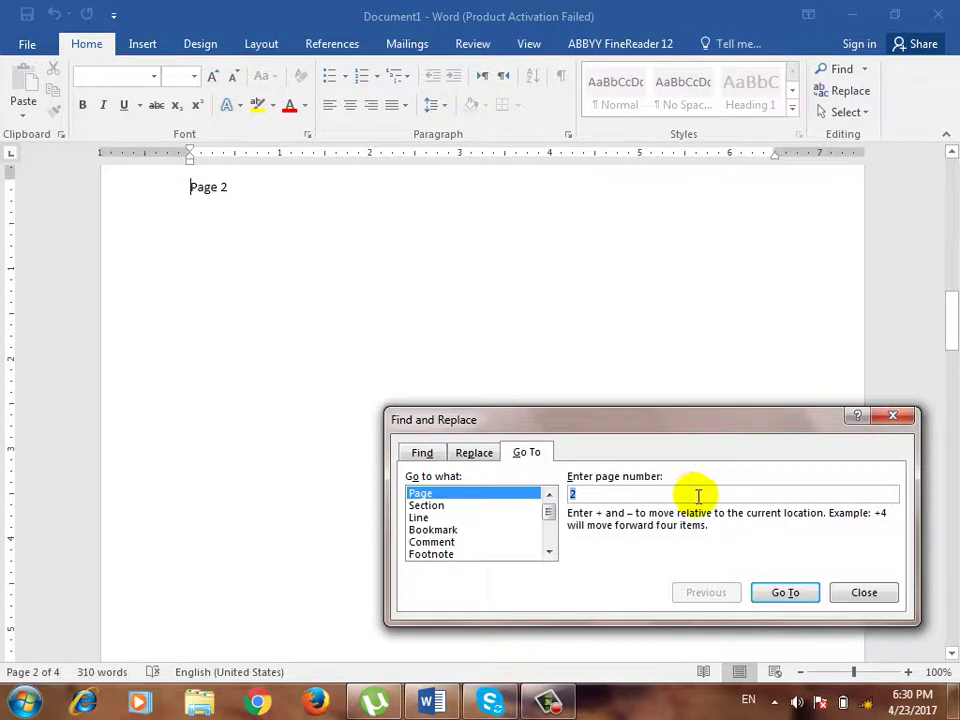
- Go to page 4 and back to page 1 by page number
{"action": "type", "text": "4"}
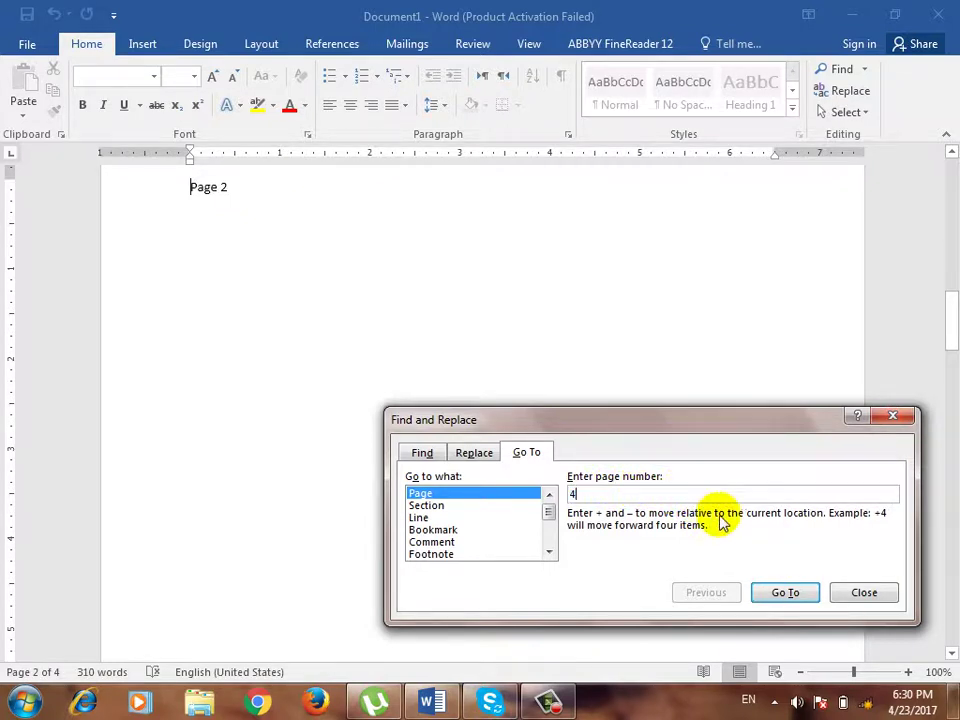
{"action": "left_click", "coordinate": [771, 591]}
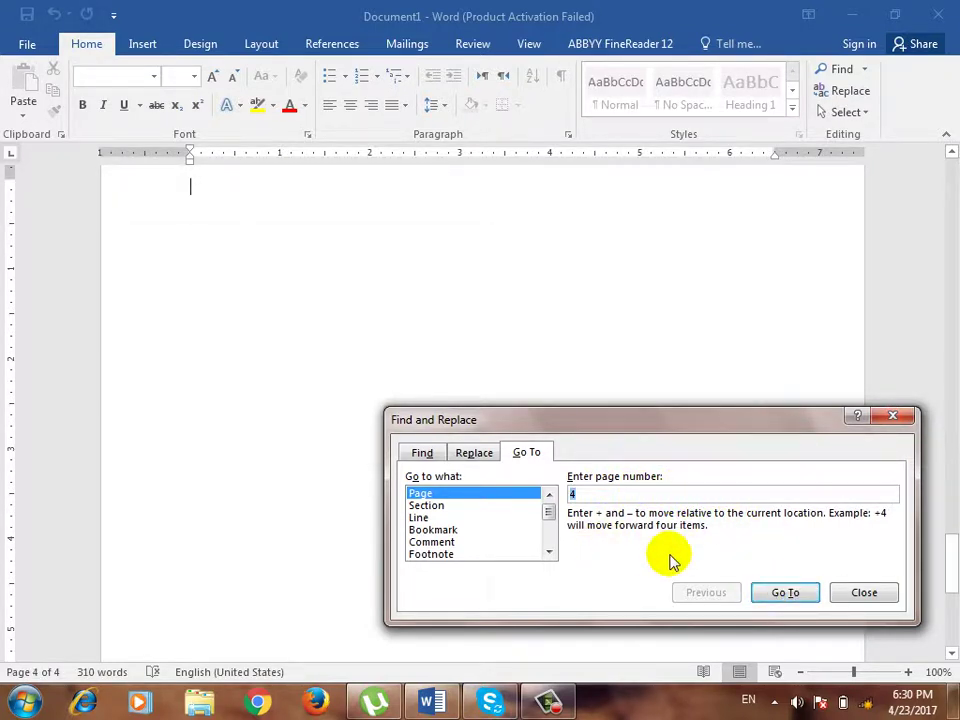
{"action": "type", "text": "1"}
{"action": "left_click", "coordinate": [766, 590]}
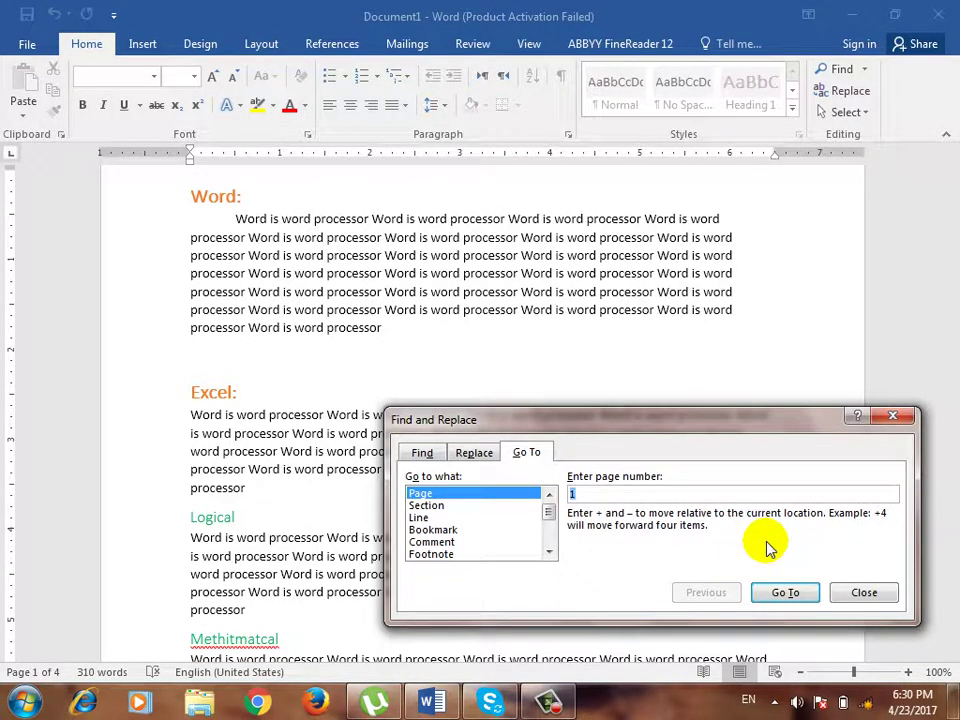
- Try to go to page 20 by page number and close the dialog
{"action": "type", "text": "20"}
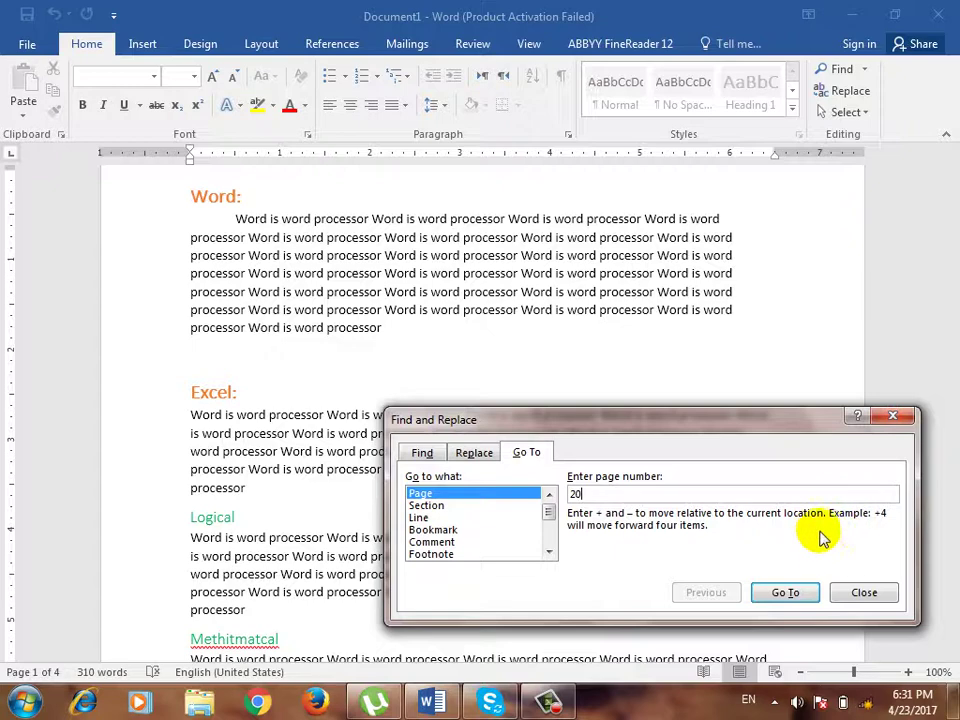
{"action": "left_click", "coordinate": [805, 595]}
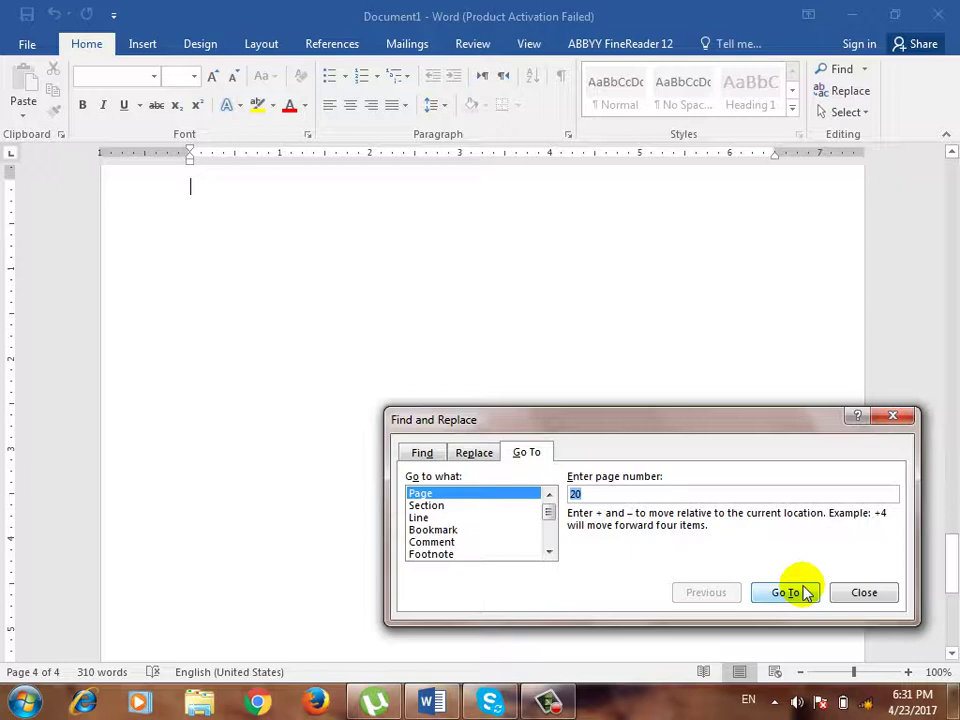
{"action": "left_click", "coordinate": [893, 417]}
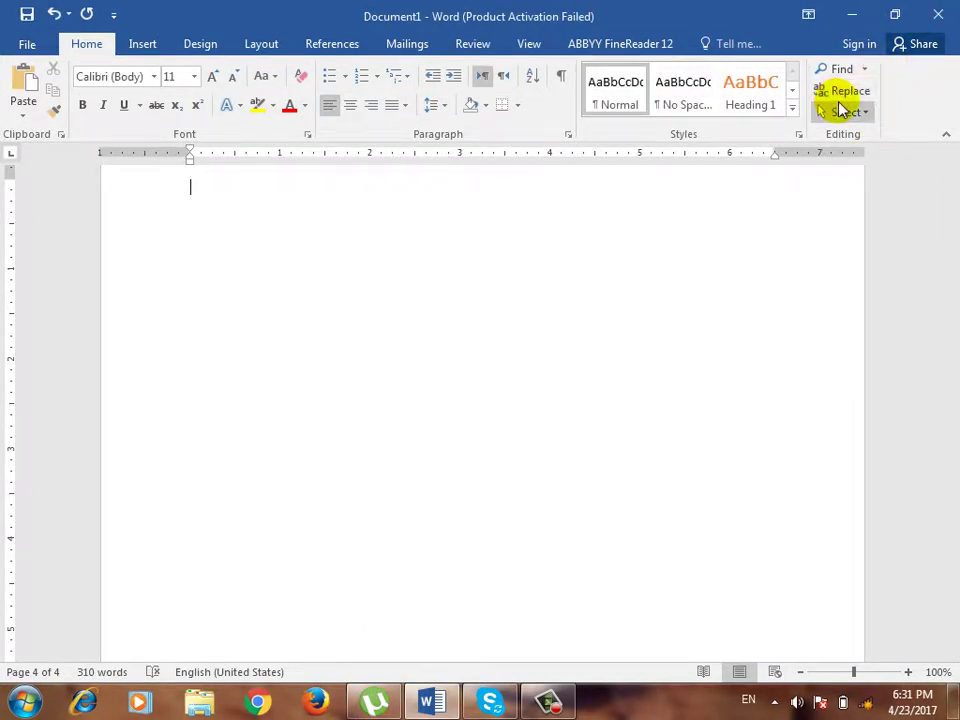
- Replace all occurrences of "Word" with "Access" throughout the document and close the dialog
{"action": "scroll", "coordinate": [674, 257], "scroll_direction": "up", "scroll_amount": 10}
{"action": "left_click_drag", "start_coordinate": [945, 410], "coordinate": [951, 157]}
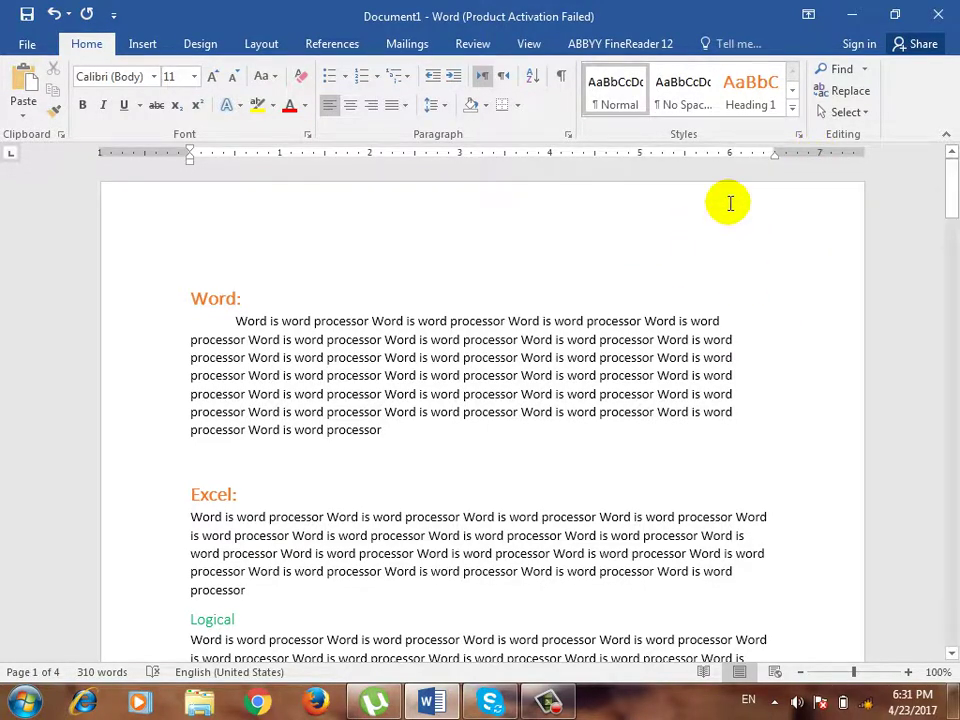
{"action": "left_click", "coordinate": [634, 235]}
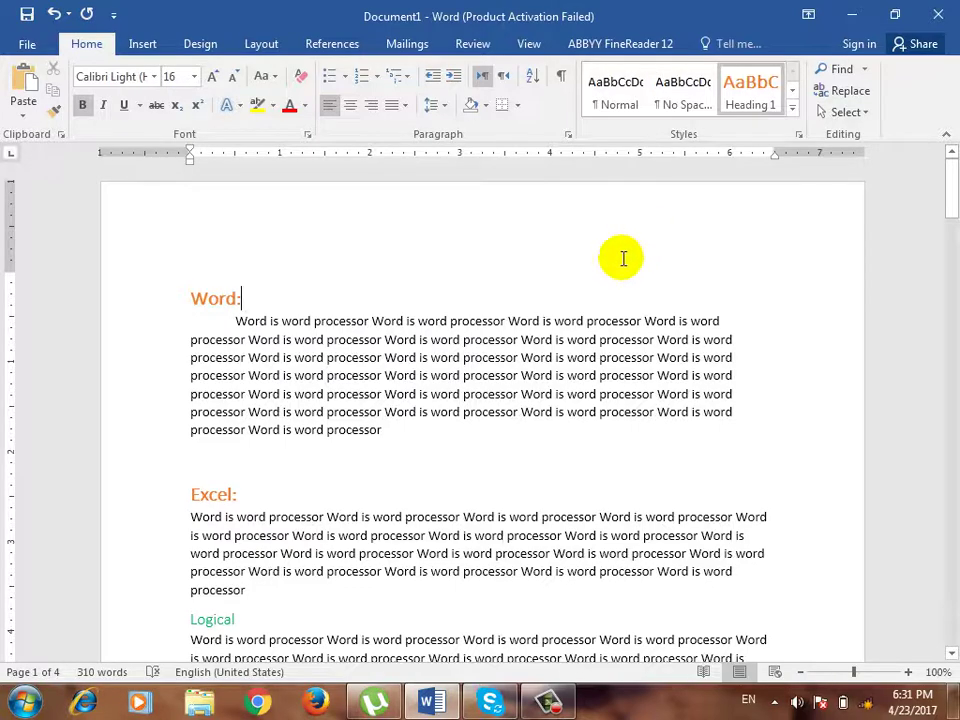
{"action": "left_click", "coordinate": [828, 90]}
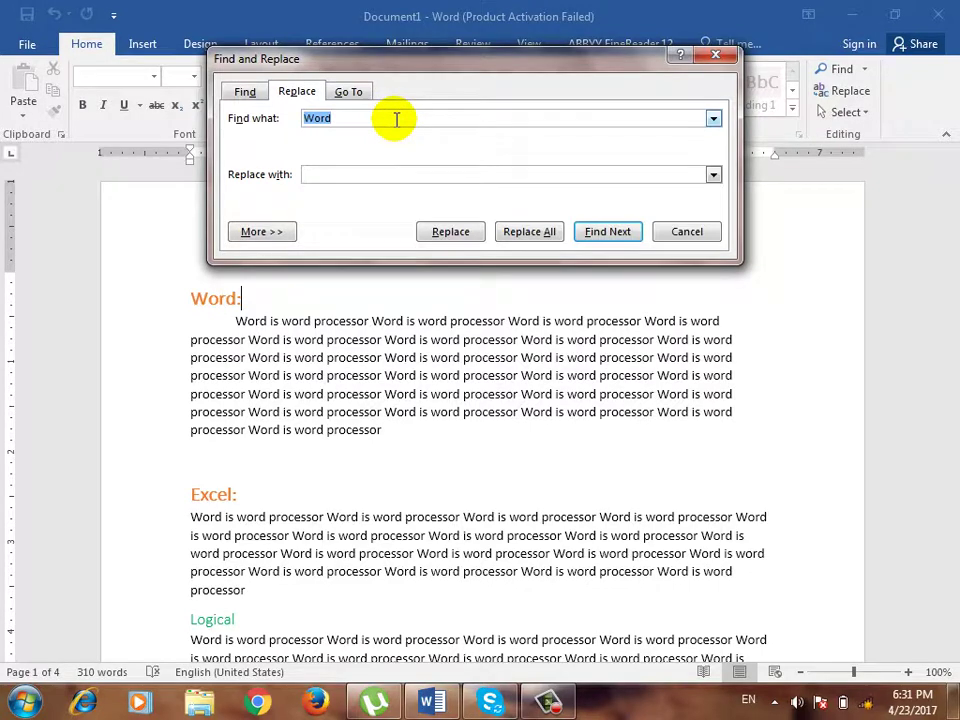
{"action": "left_click", "coordinate": [597, 233]}
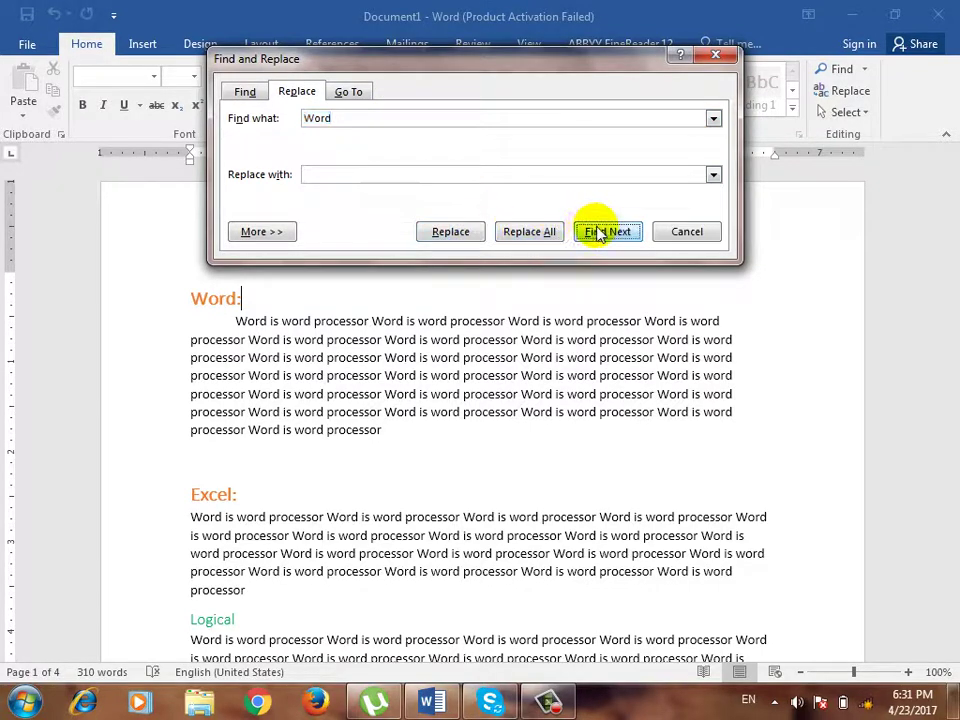
{"action": "left_click", "coordinate": [376, 177]}
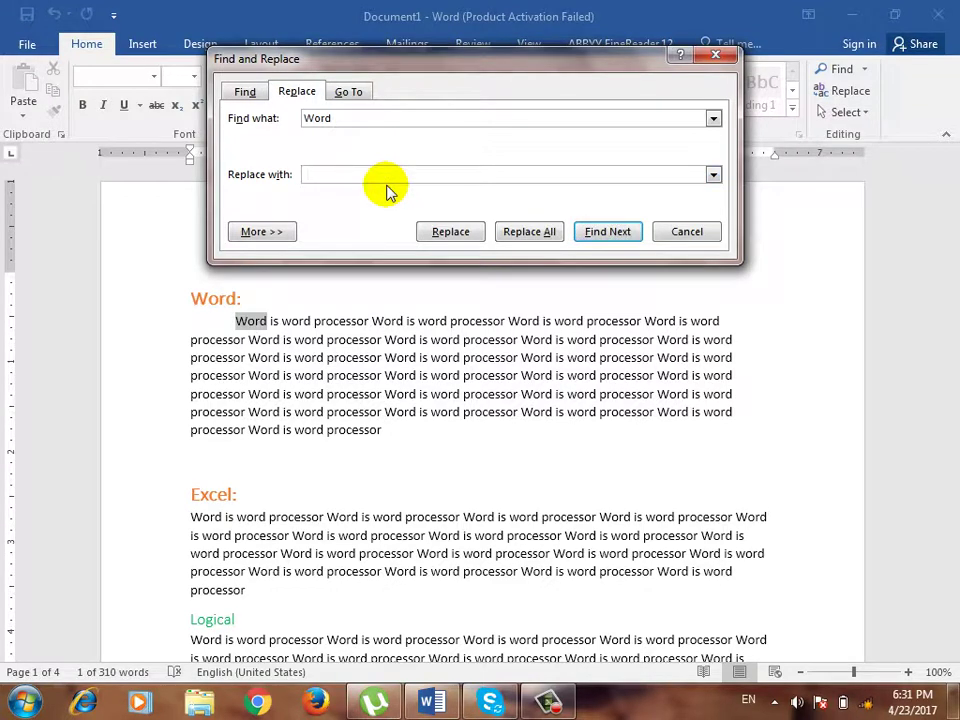
{"action": "type", "text": "Access"}
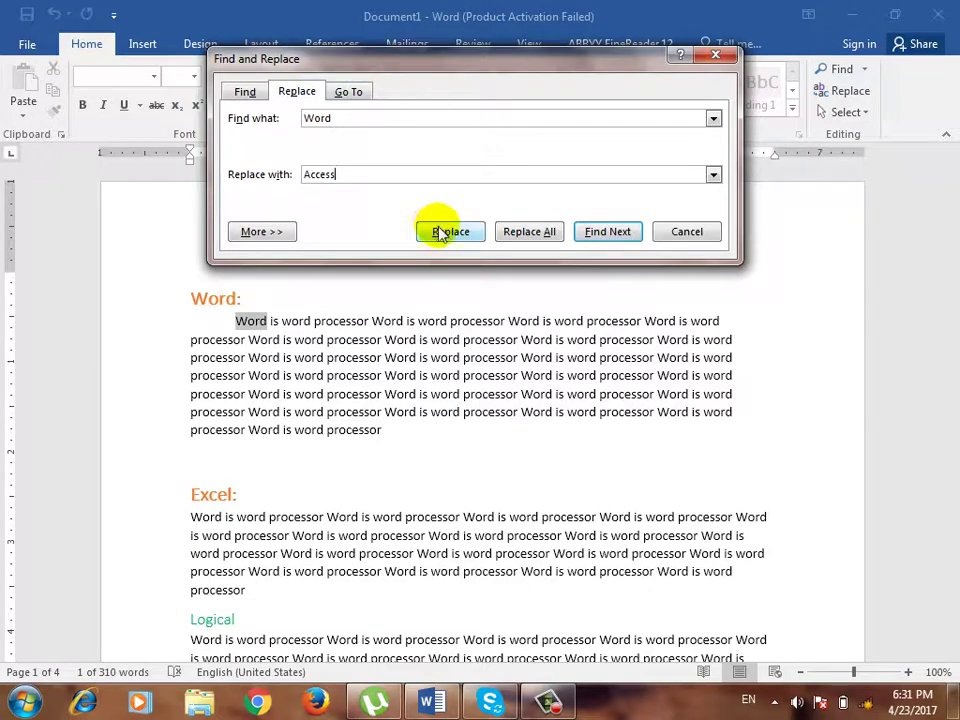
{"action": "left_click", "coordinate": [548, 233]}
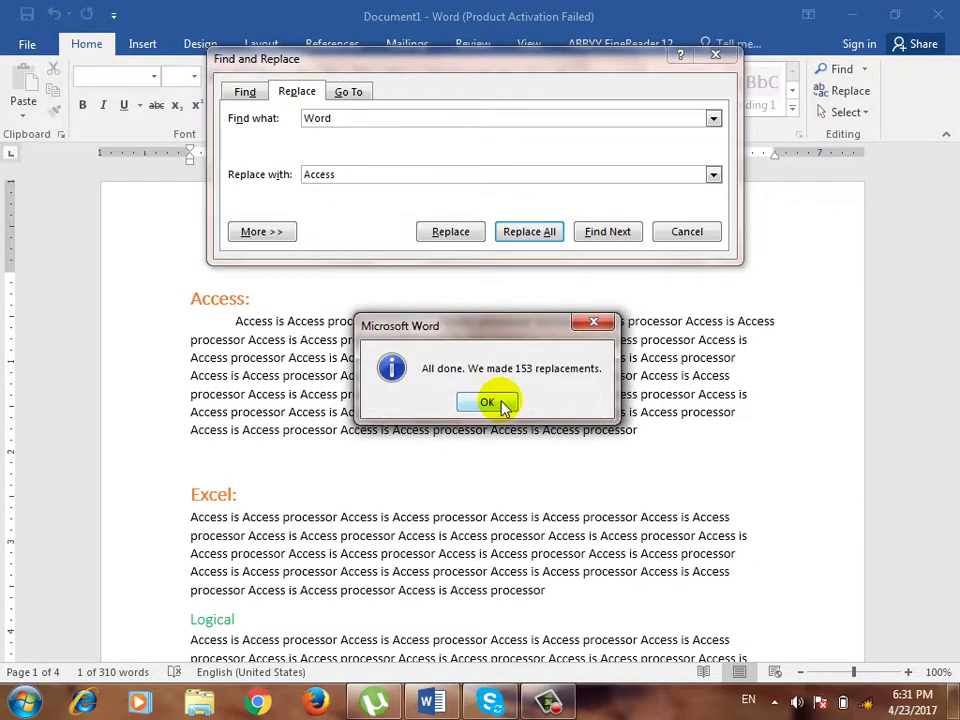
{"action": "left_click", "coordinate": [490, 403]}
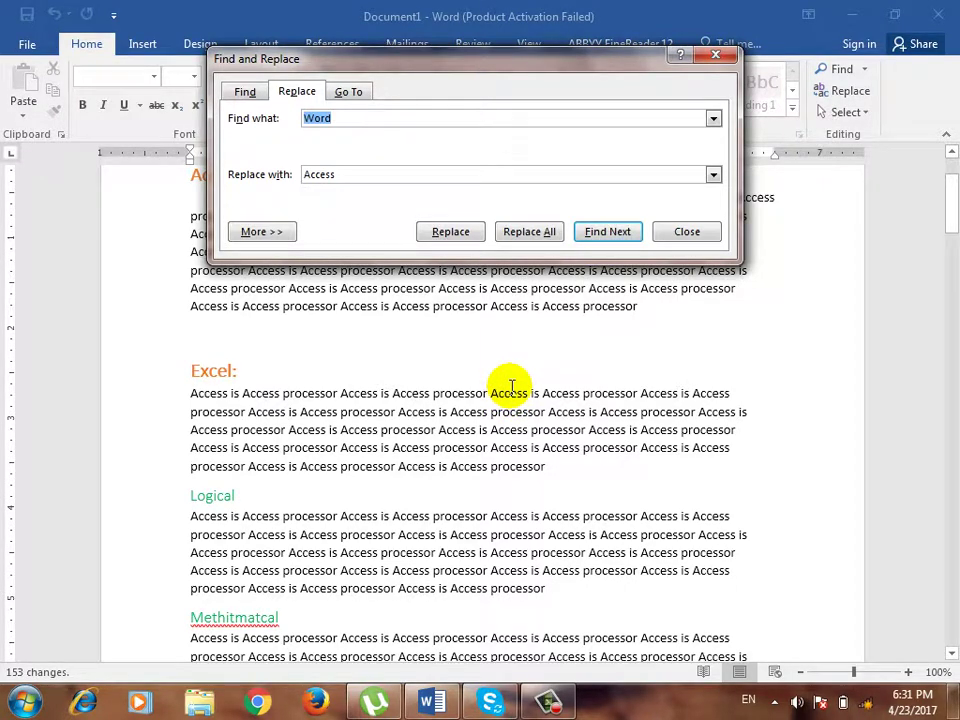
{"action": "left_click", "coordinate": [680, 230]}
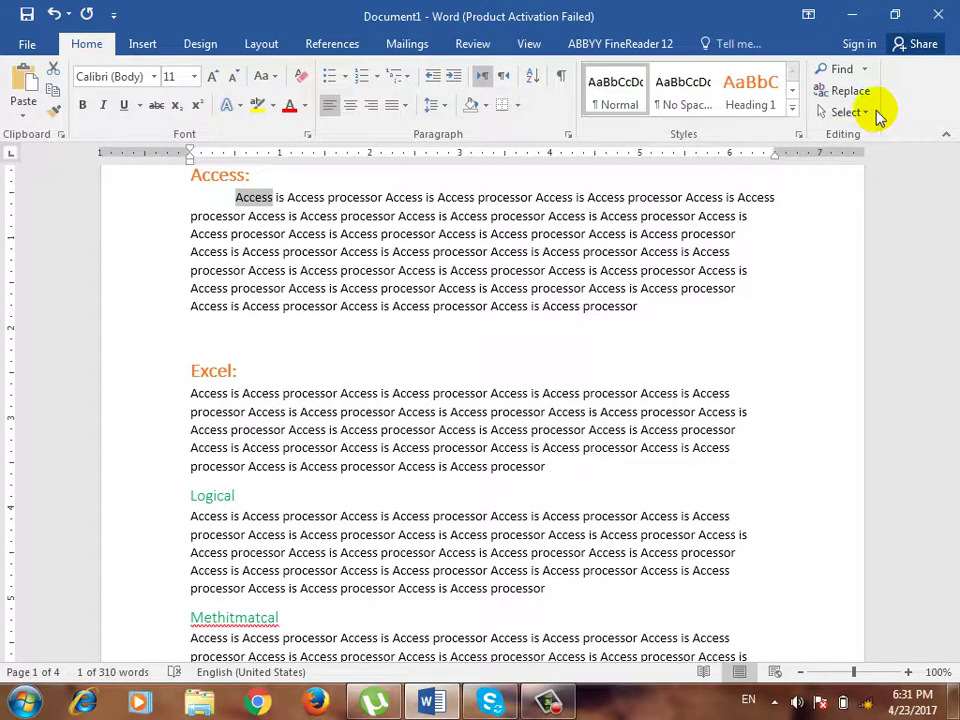
- Select the entire document, delete its contents, and undo the deletion
{"action": "left_click", "coordinate": [862, 113]}
{"action": "left_click", "coordinate": [858, 135]}
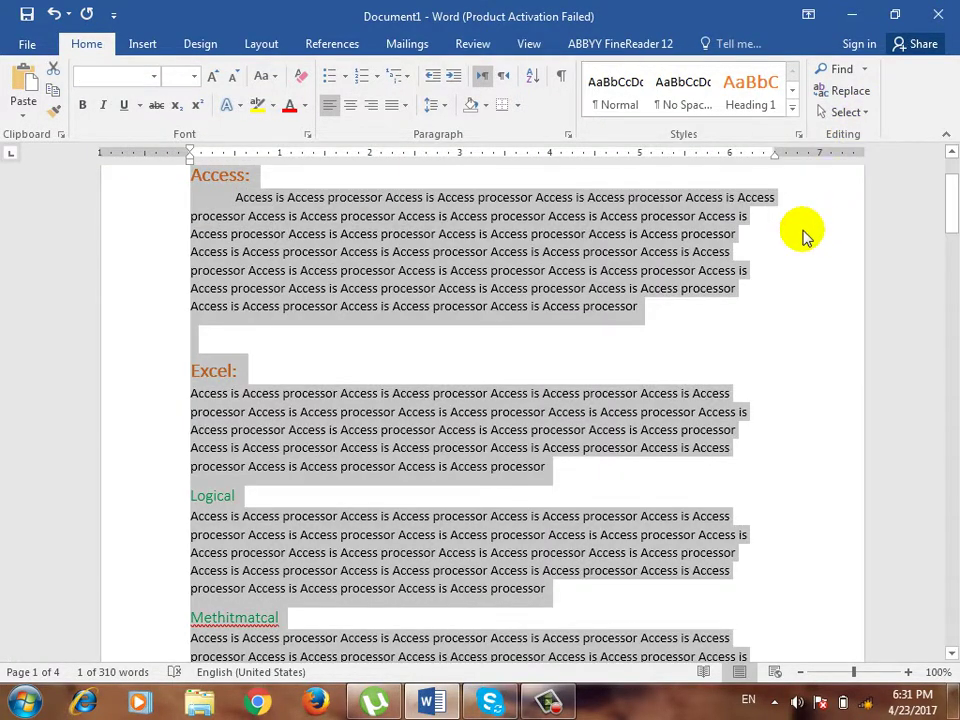
{"action": "scroll", "coordinate": [762, 294], "scroll_direction": "up", "scroll_amount": 2}
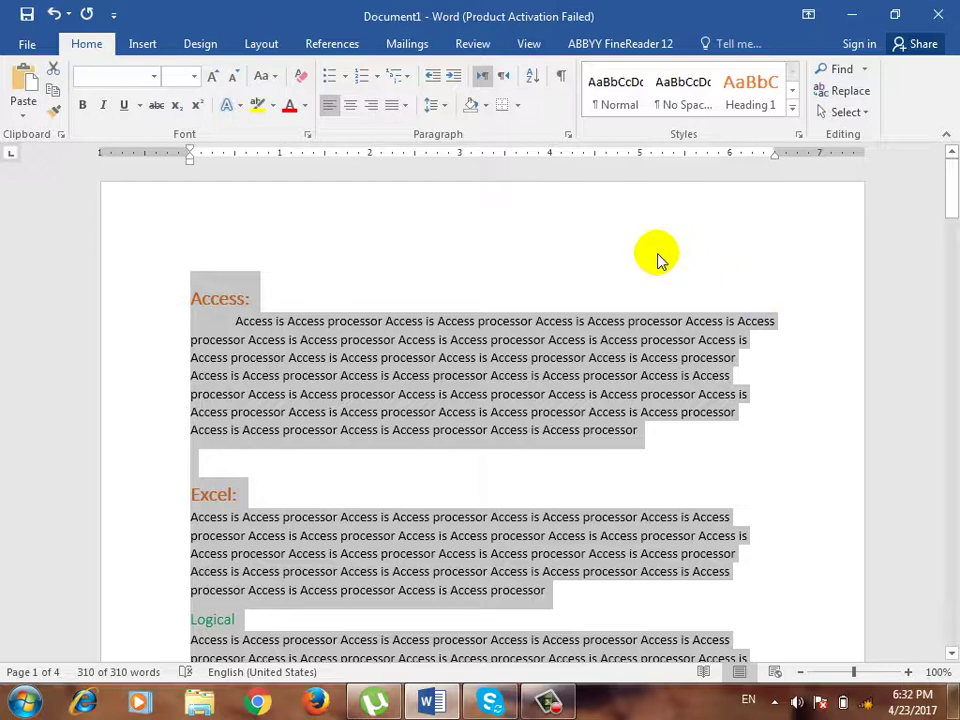
{"action": "key", "text": "Delete"}
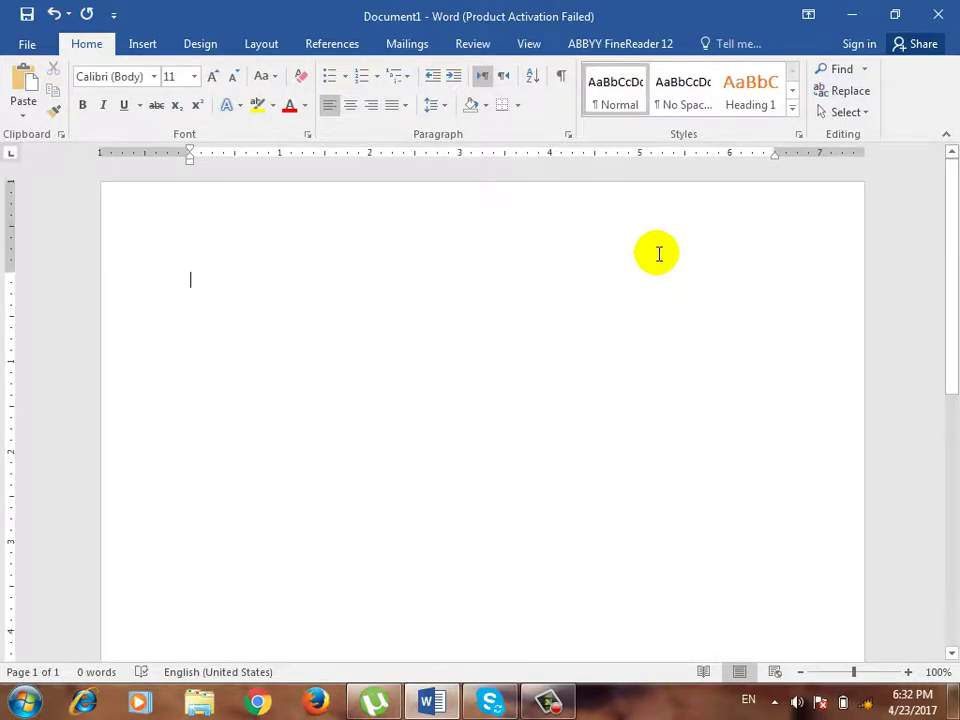
{"action": "key", "text": "ctrl+z"}
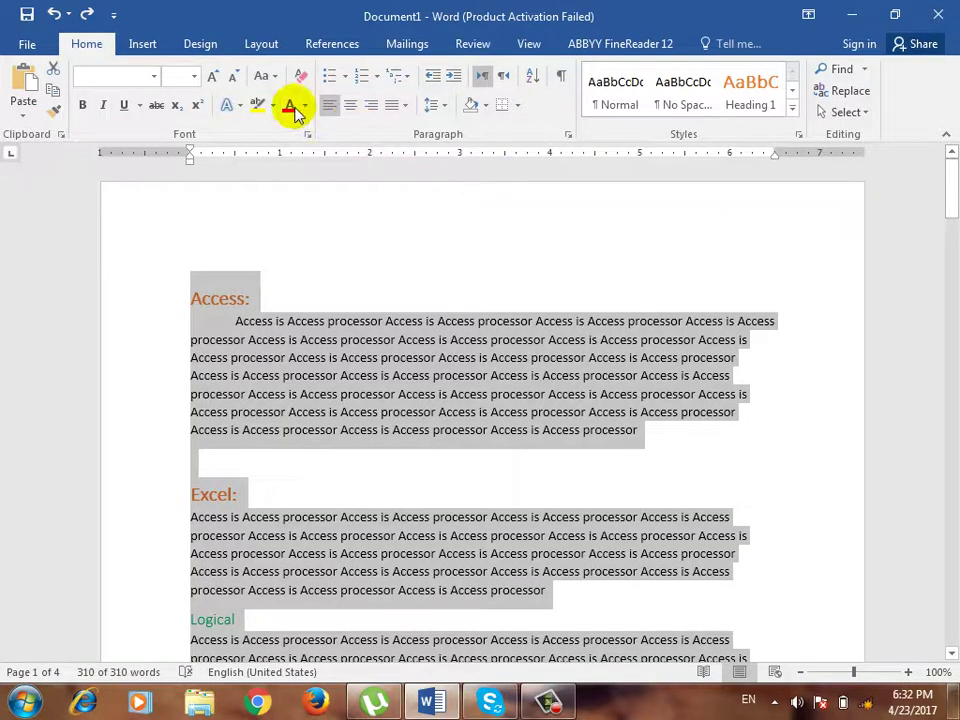
- Select the entire document again and clear the selection
{"action": "left_click", "coordinate": [671, 292]}
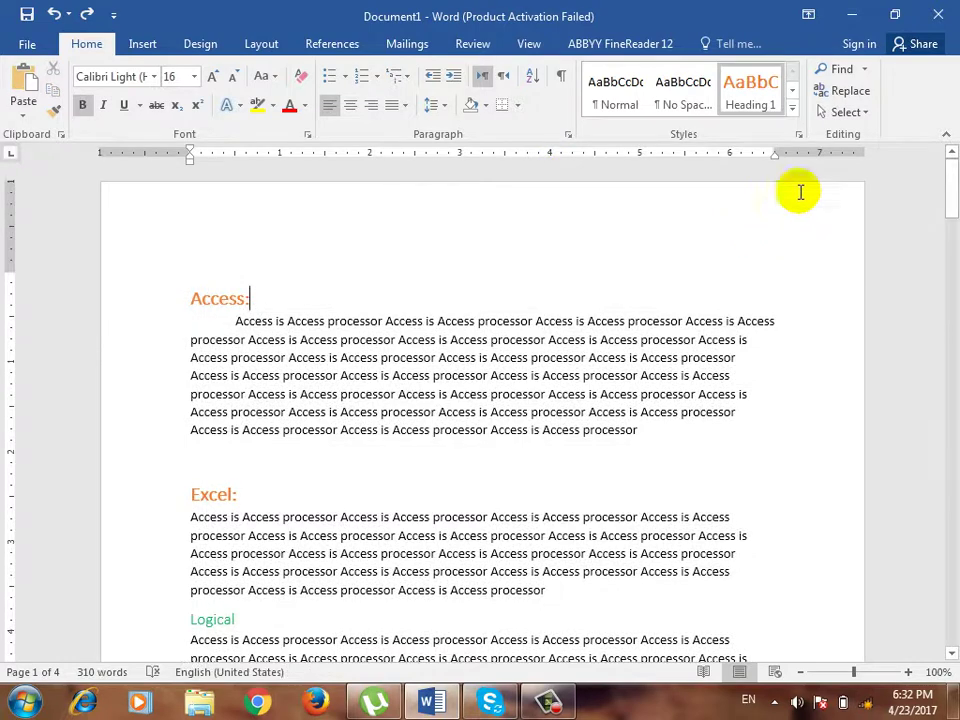
{"action": "left_click", "coordinate": [870, 113]}
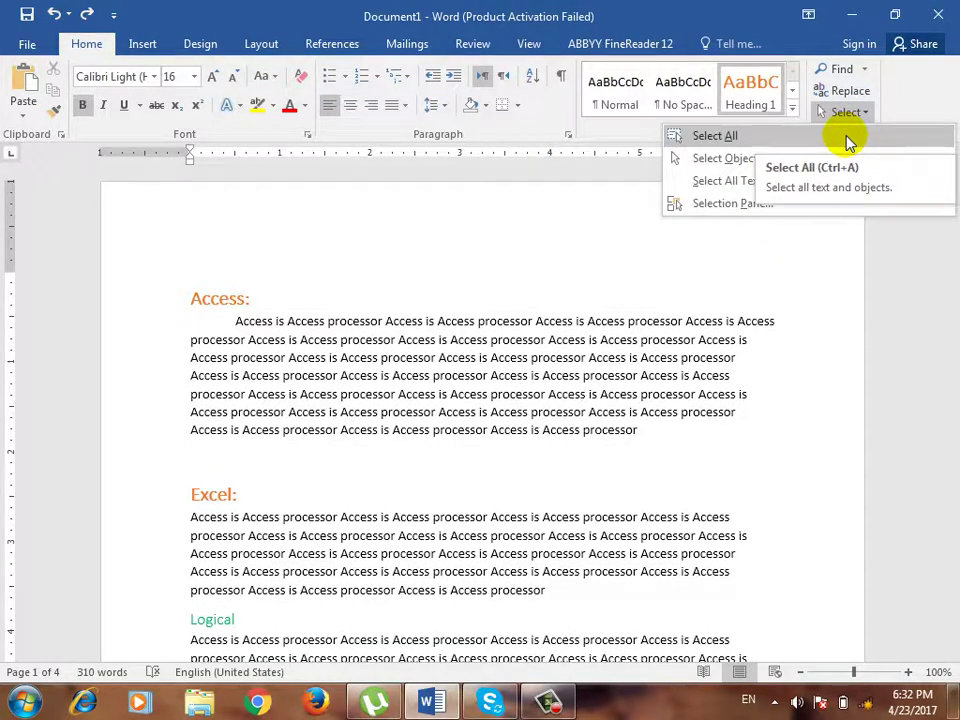
{"action": "left_click", "coordinate": [575, 392]}
{"action": "key", "text": "ctrl+a"}
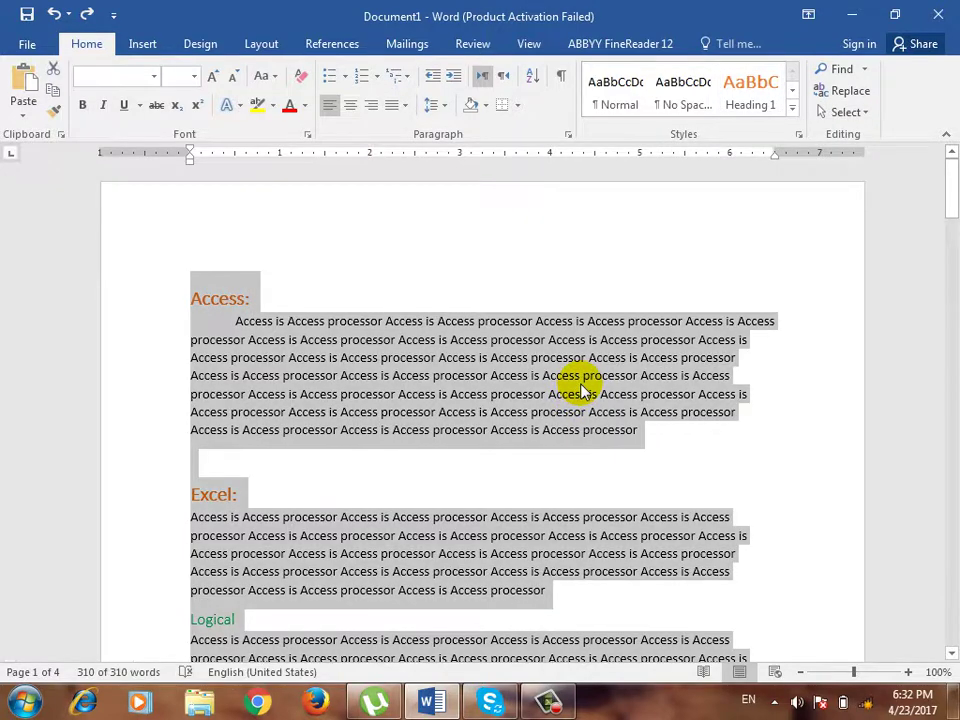
{"action": "left_click", "coordinate": [579, 381]}
- Draw an oval about 1.09 inches high and 0.8 inches wide beside the Access heading, overlapping the first paragraph
{"action": "left_click", "coordinate": [864, 114]}
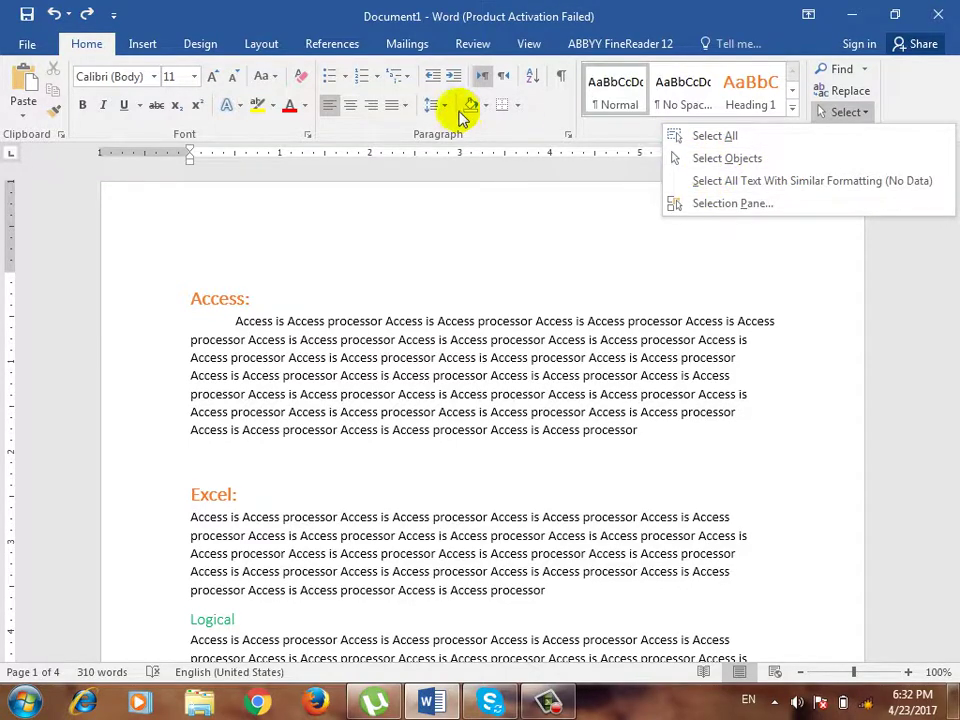
{"action": "left_click", "coordinate": [168, 62]}
{"action": "left_click", "coordinate": [145, 46]}
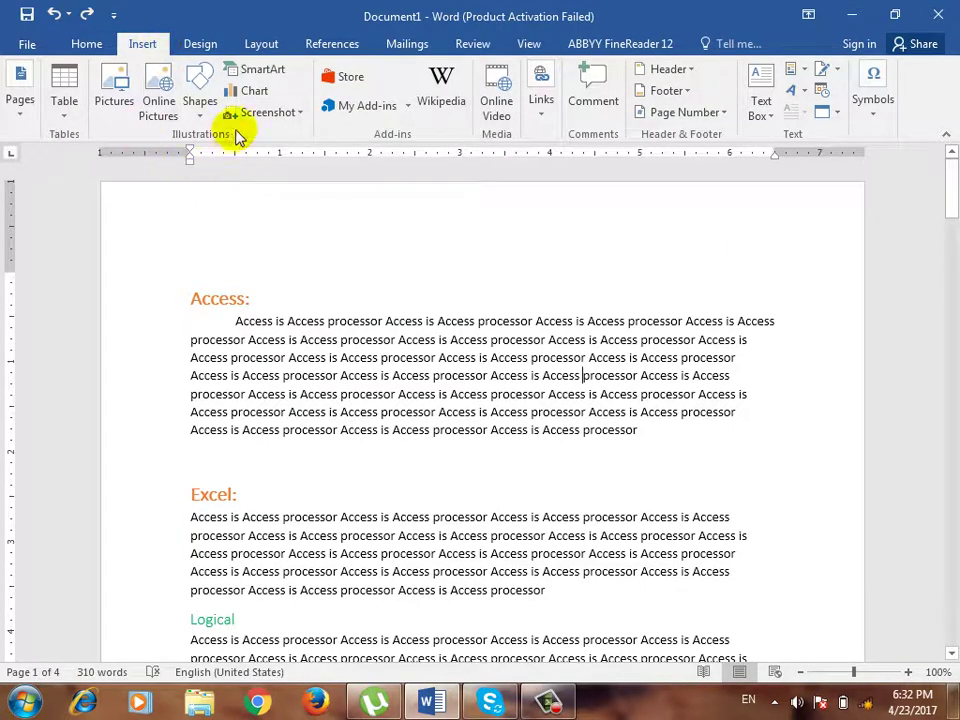
{"action": "left_click", "coordinate": [202, 110]}
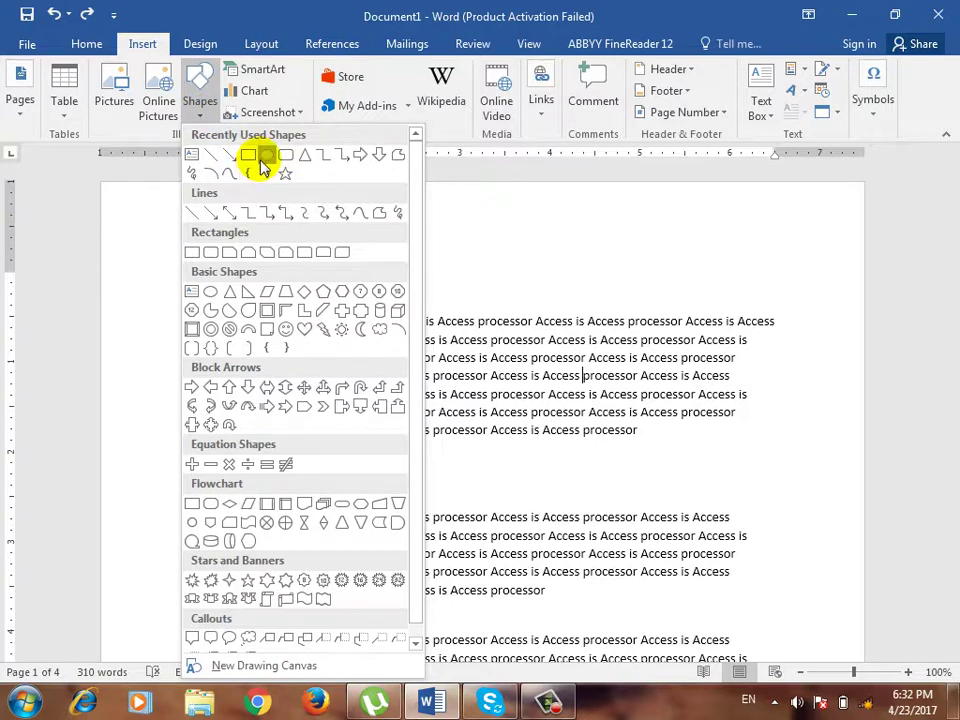
{"action": "left_click", "coordinate": [257, 154]}
{"action": "left_click_drag", "start_coordinate": [283, 254], "coordinate": [355, 352]}
{"action": "left_click_drag", "start_coordinate": [440, 322], "coordinate": [465, 386]}
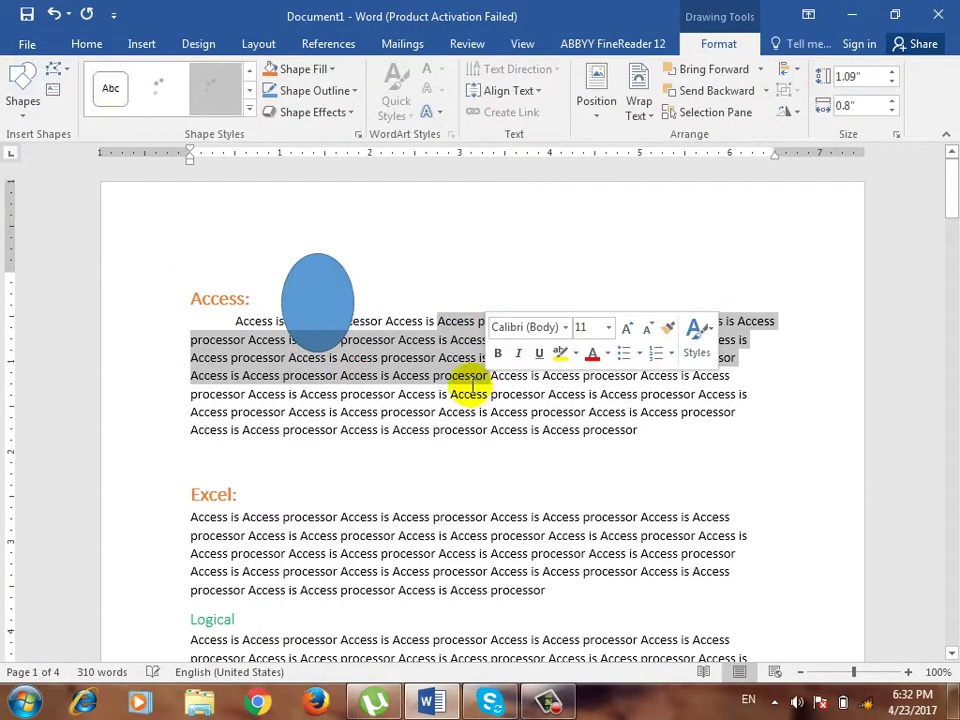
{"action": "left_click", "coordinate": [439, 274]}
- Draw a double-headed arrow about 1.13 inches high and 1.02 inches wide diagonally across the first paragraph
{"action": "left_click", "coordinate": [145, 41]}
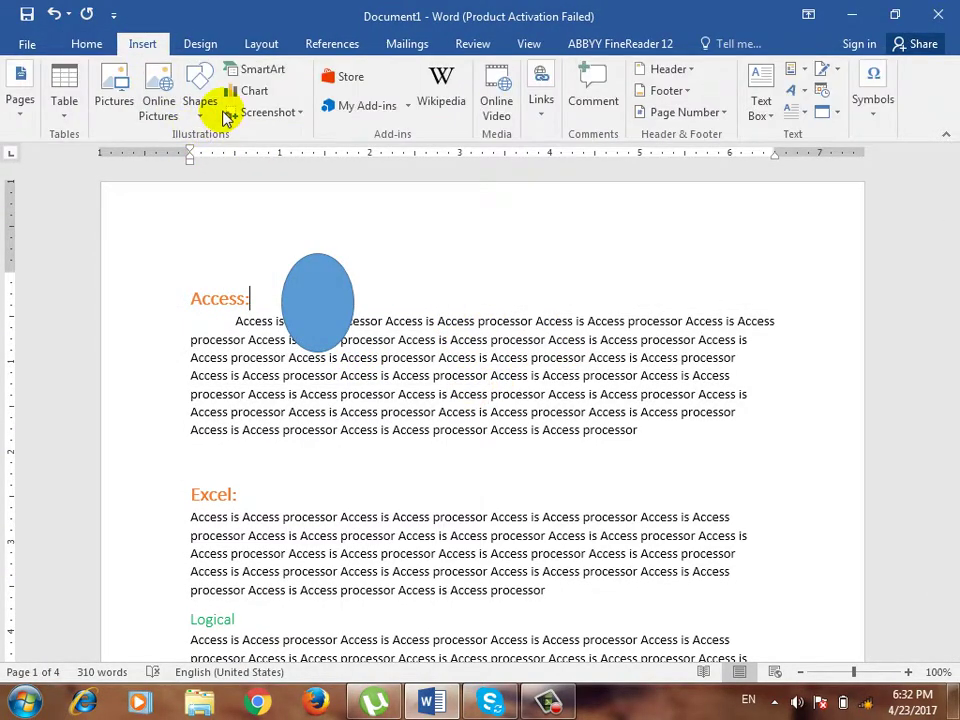
{"action": "left_click", "coordinate": [208, 105]}
{"action": "left_click", "coordinate": [231, 204]}
{"action": "left_click_drag", "start_coordinate": [413, 337], "coordinate": [507, 438]}
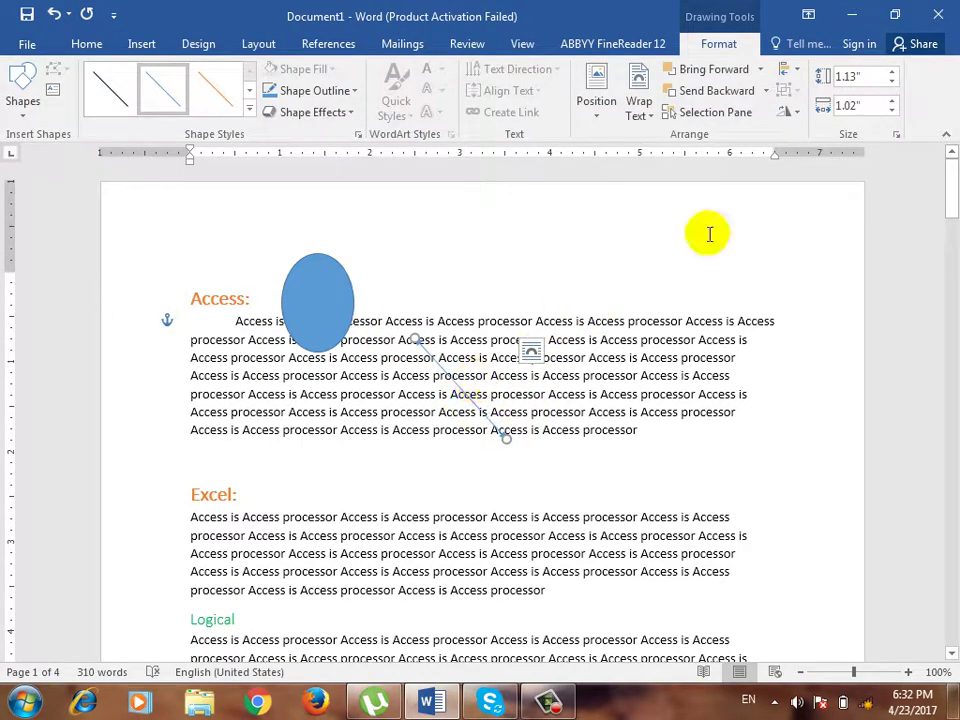
{"action": "left_click", "coordinate": [575, 310]}
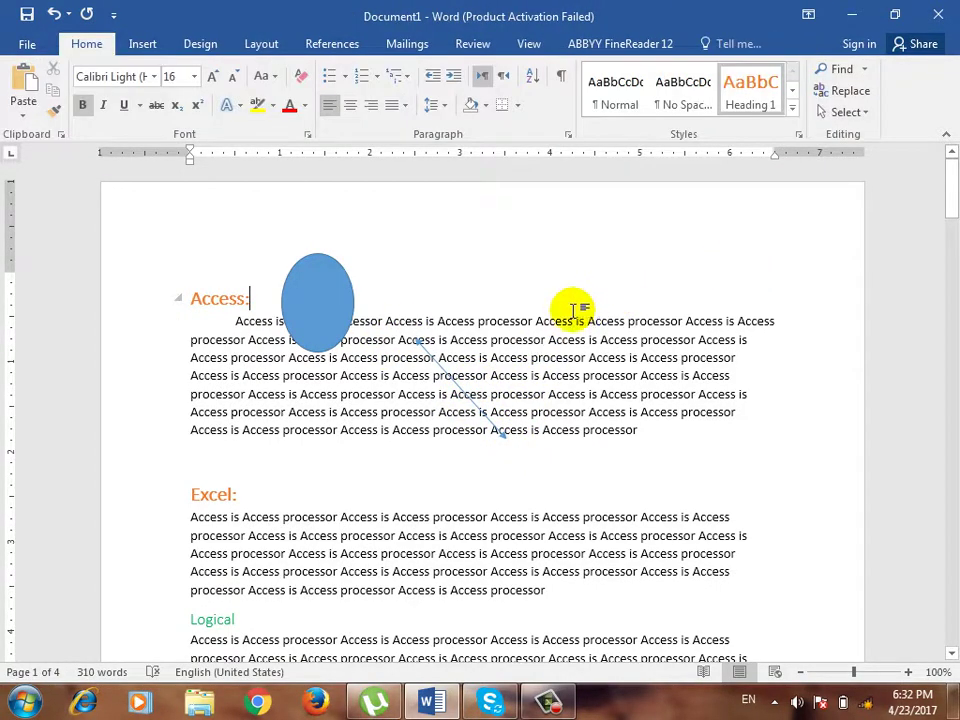
- Turn on object selection, select the oval and the double-headed arrow in turn, and turn object selection off again
{"action": "left_click", "coordinate": [476, 375]}
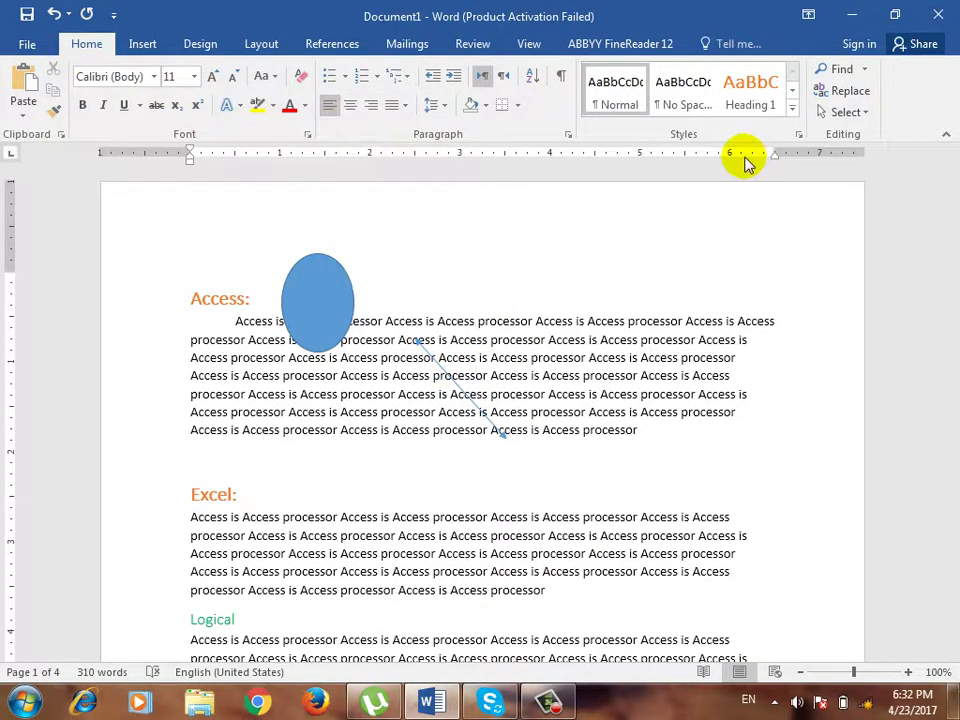
{"action": "left_click", "coordinate": [866, 113]}
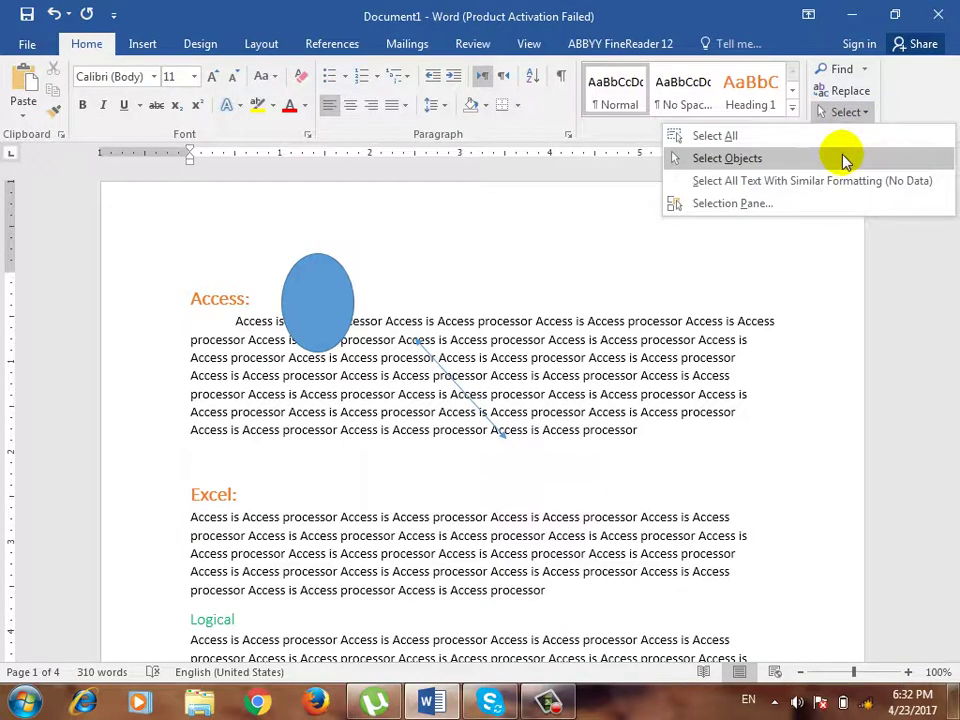
{"action": "left_click", "coordinate": [845, 160]}
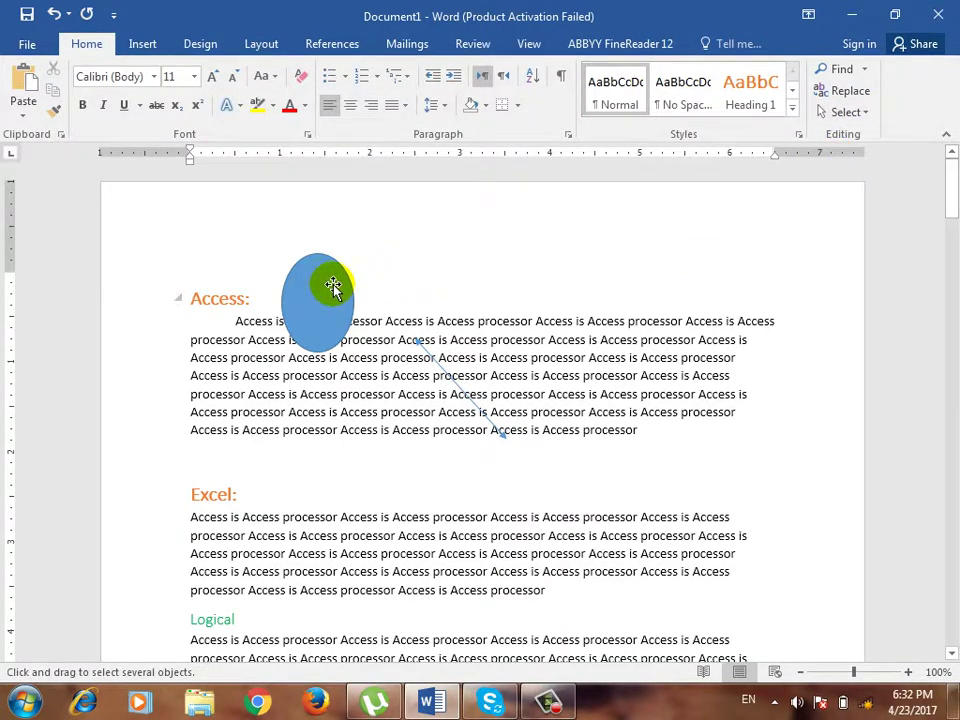
{"action": "left_click", "coordinate": [333, 288]}
{"action": "left_click", "coordinate": [435, 364]}
{"action": "left_click", "coordinate": [317, 318]}
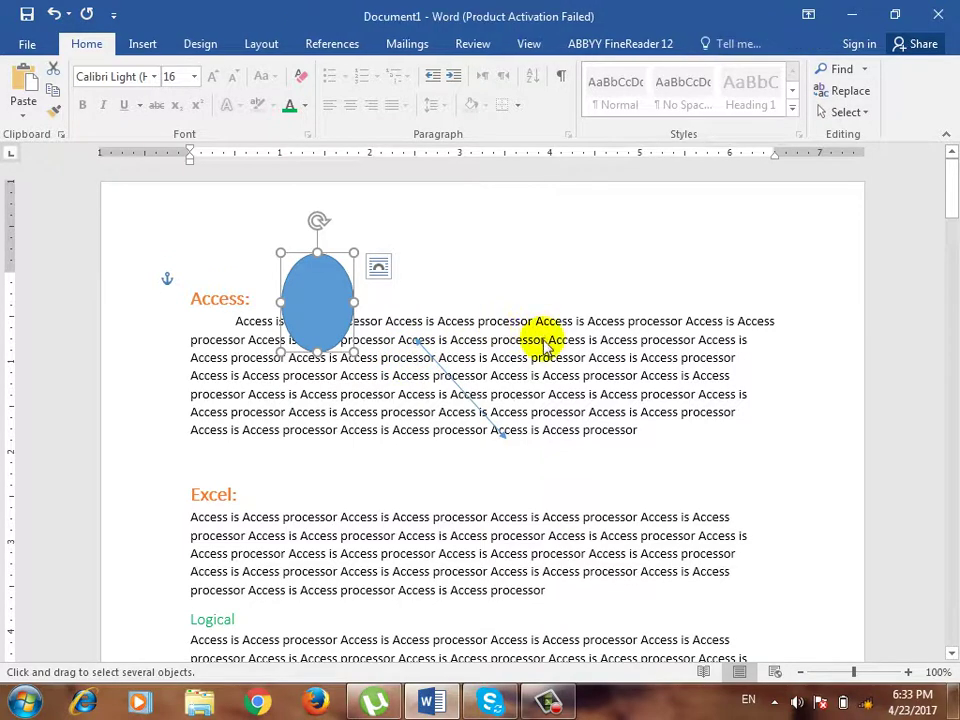
{"action": "left_click", "coordinate": [451, 379]}
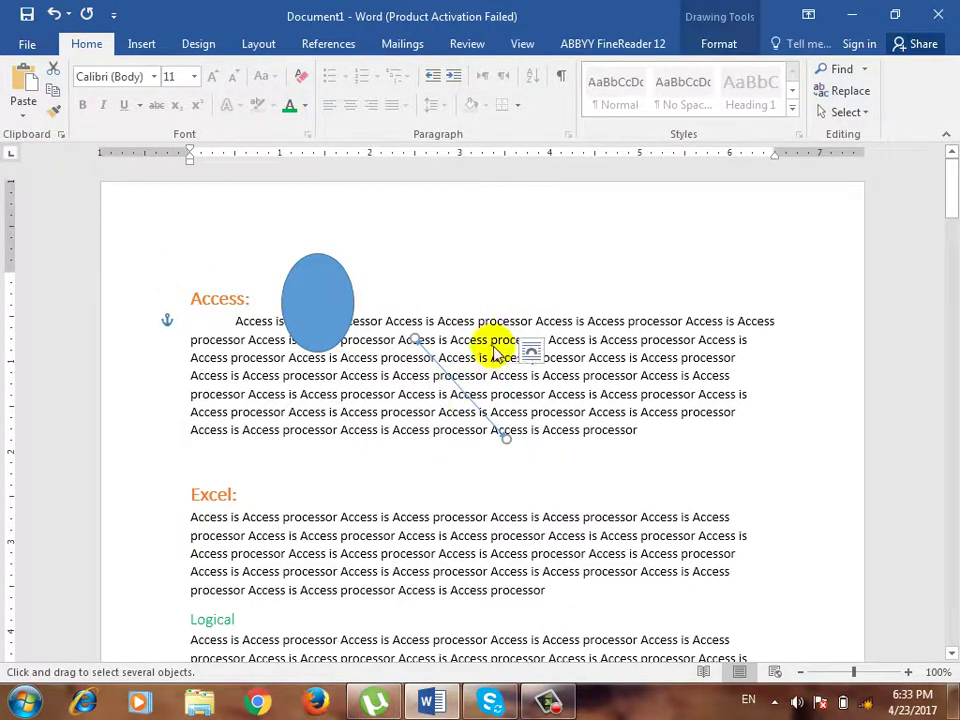
{"action": "left_click", "coordinate": [857, 112]}
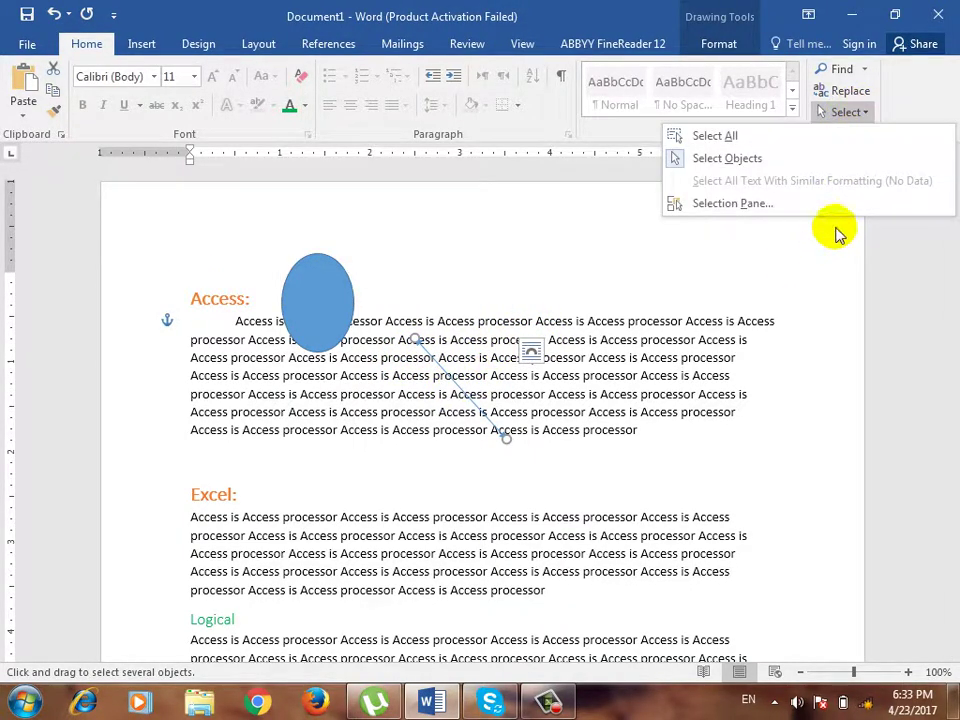
{"action": "left_click", "coordinate": [765, 160]}
- Select the Access heading and all text with similar formatting
{"action": "left_click", "coordinate": [855, 114]}
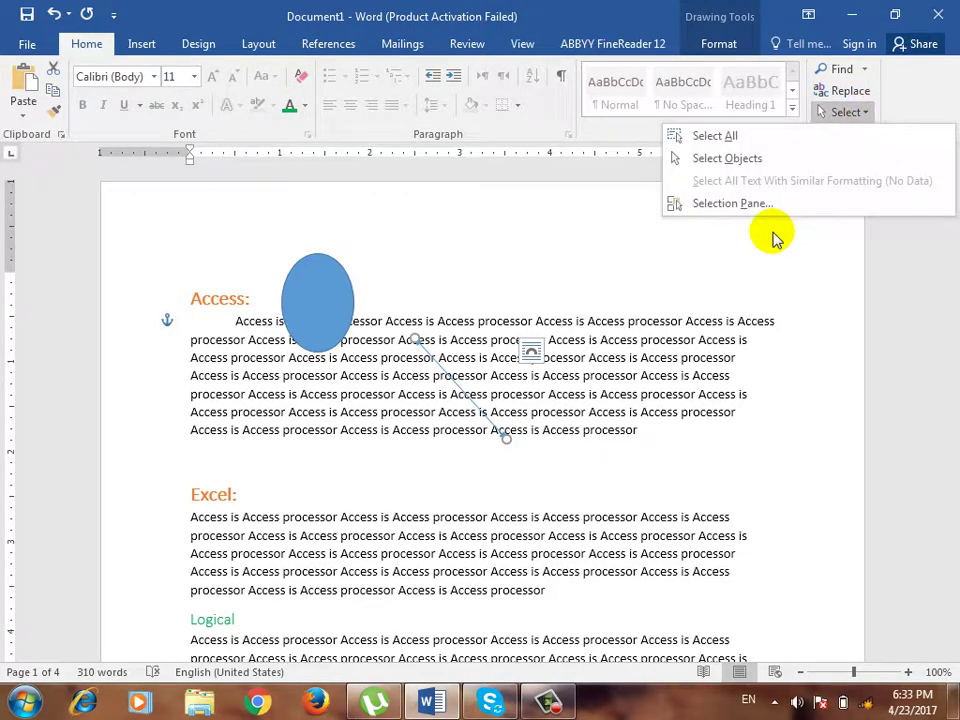
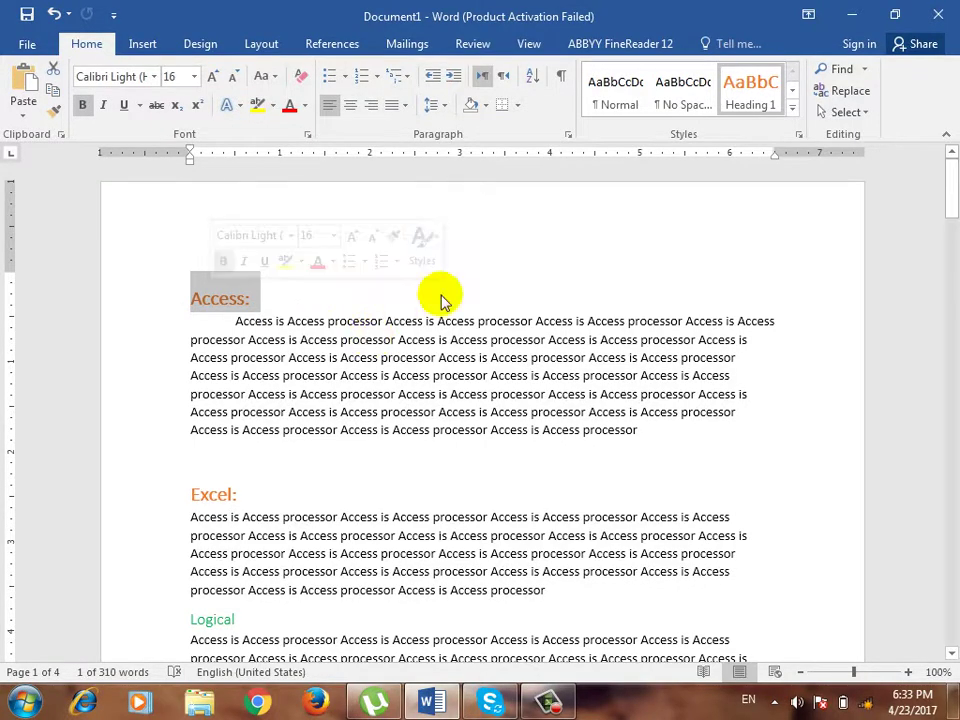
{"action": "left_click", "coordinate": [852, 112]}
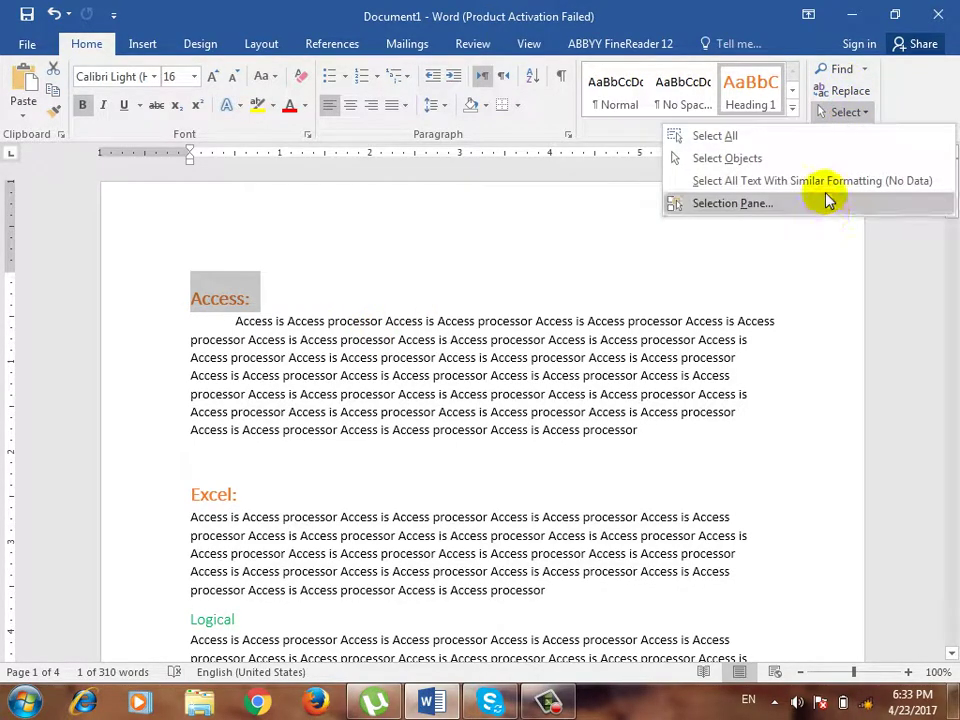
{"action": "left_click", "coordinate": [812, 181]}
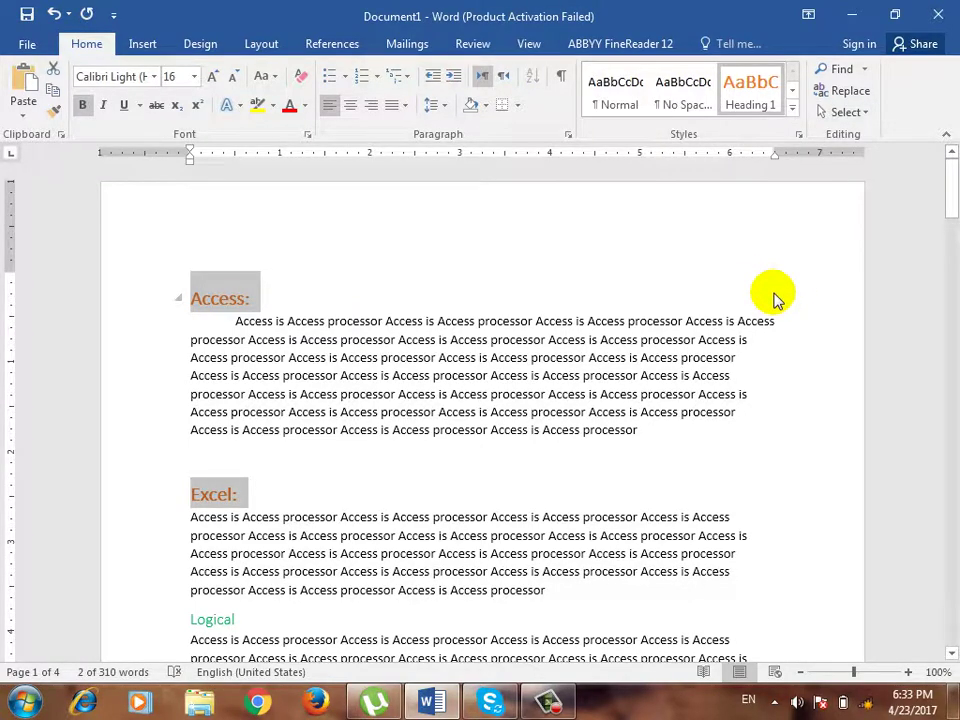
- Open the Selection pane and insert the desert picture from the Sample Pictures folder after the Access heading
{"action": "left_click", "coordinate": [825, 112]}
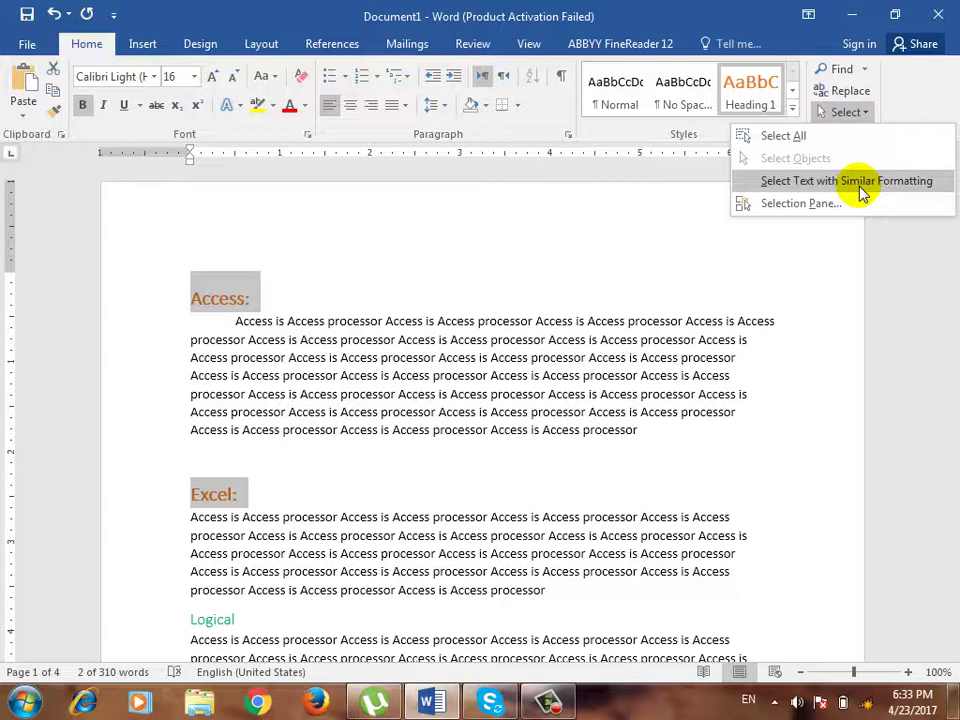
{"action": "left_click", "coordinate": [858, 219]}
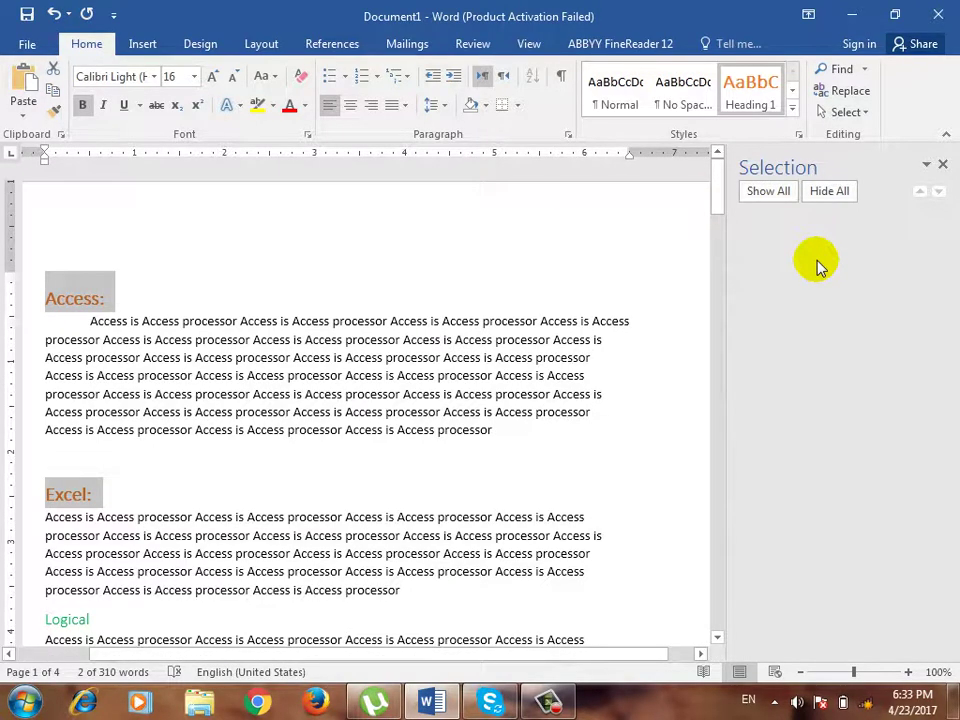
{"action": "left_click", "coordinate": [686, 186]}
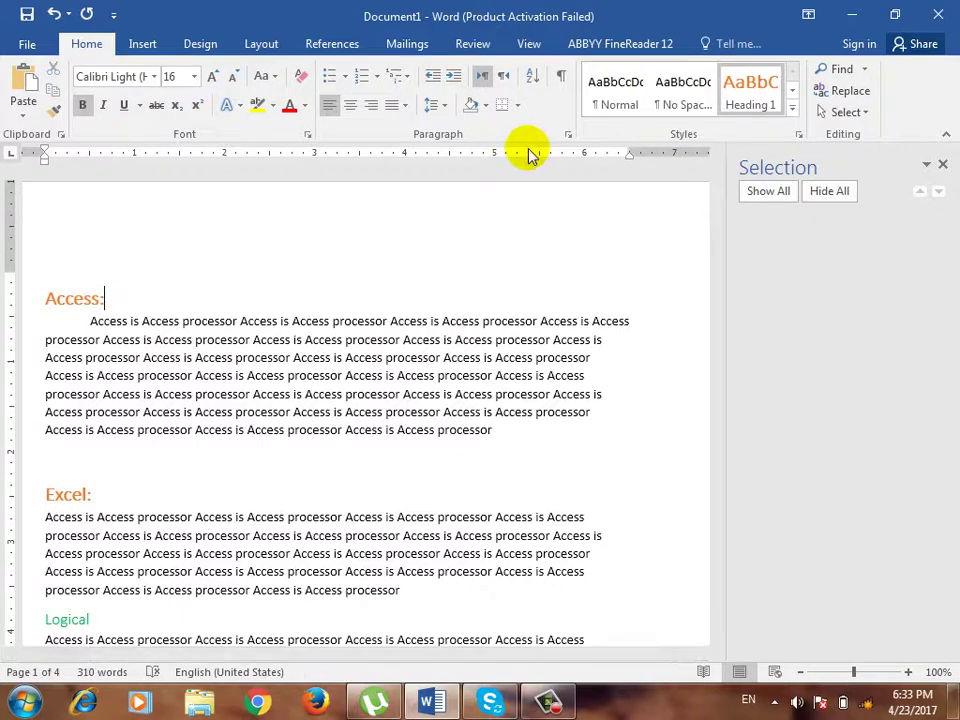
{"action": "left_click", "coordinate": [145, 43]}
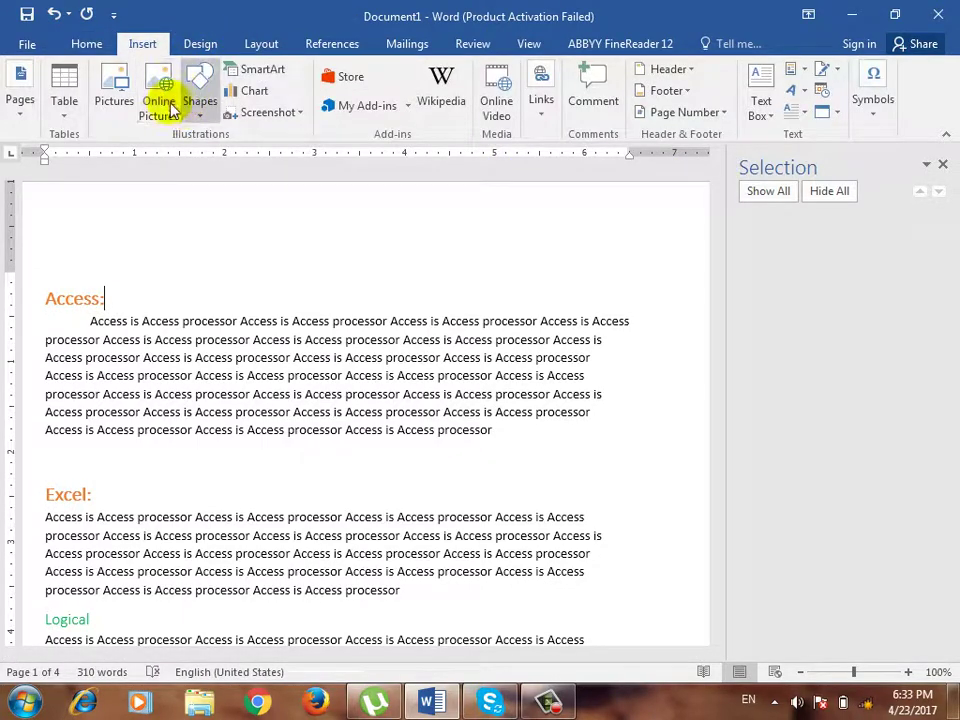
{"action": "left_click", "coordinate": [118, 92]}
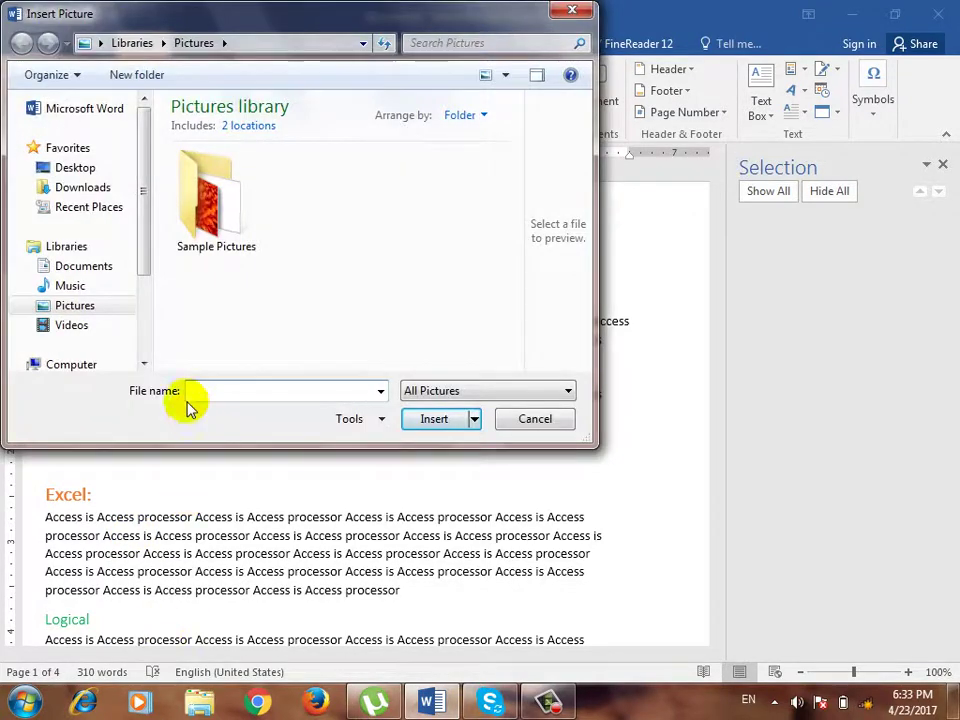
{"action": "double_click", "coordinate": [235, 205]}
{"action": "double_click", "coordinate": [227, 261]}
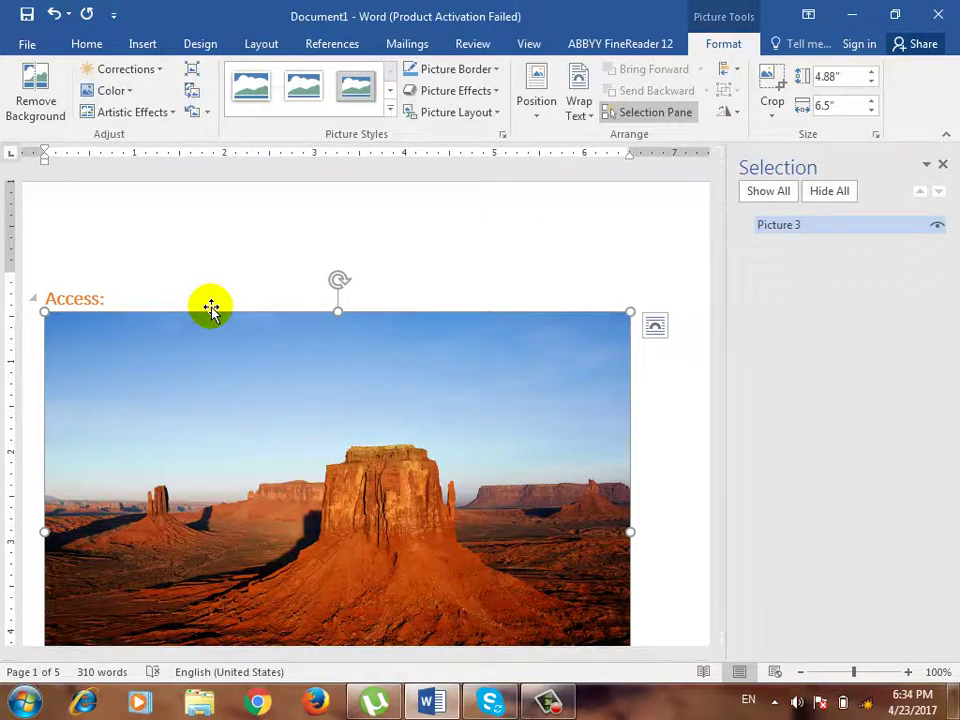
- Shrink the desert picture to about 3.13 inches high and 4.17 inches wide and deselect it
{"action": "double_click", "coordinate": [429, 21]}
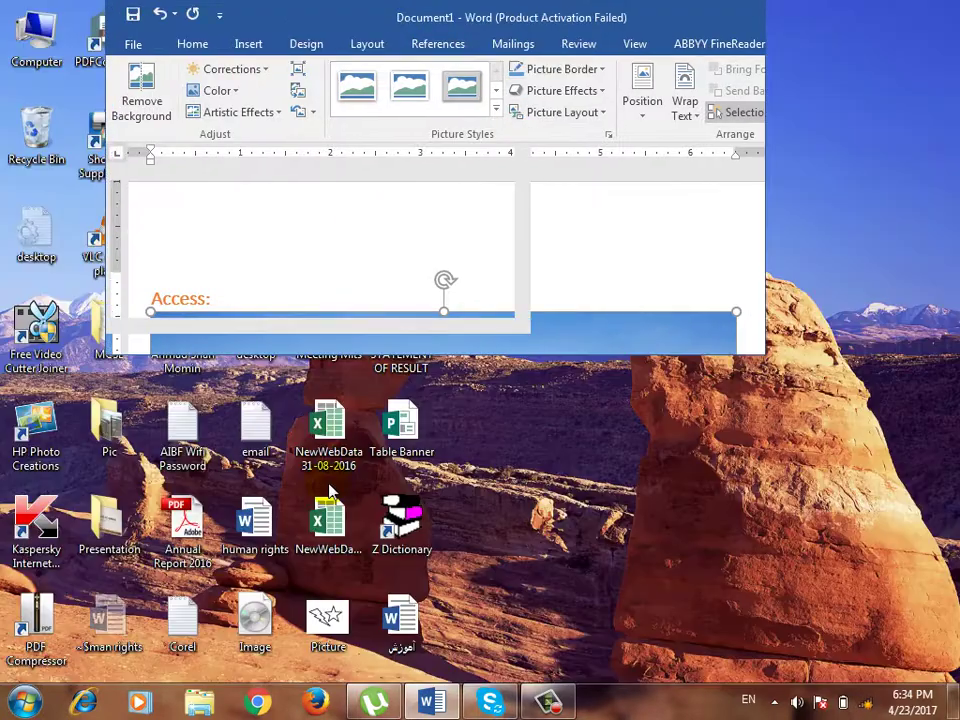
{"action": "double_click", "coordinate": [661, 52]}
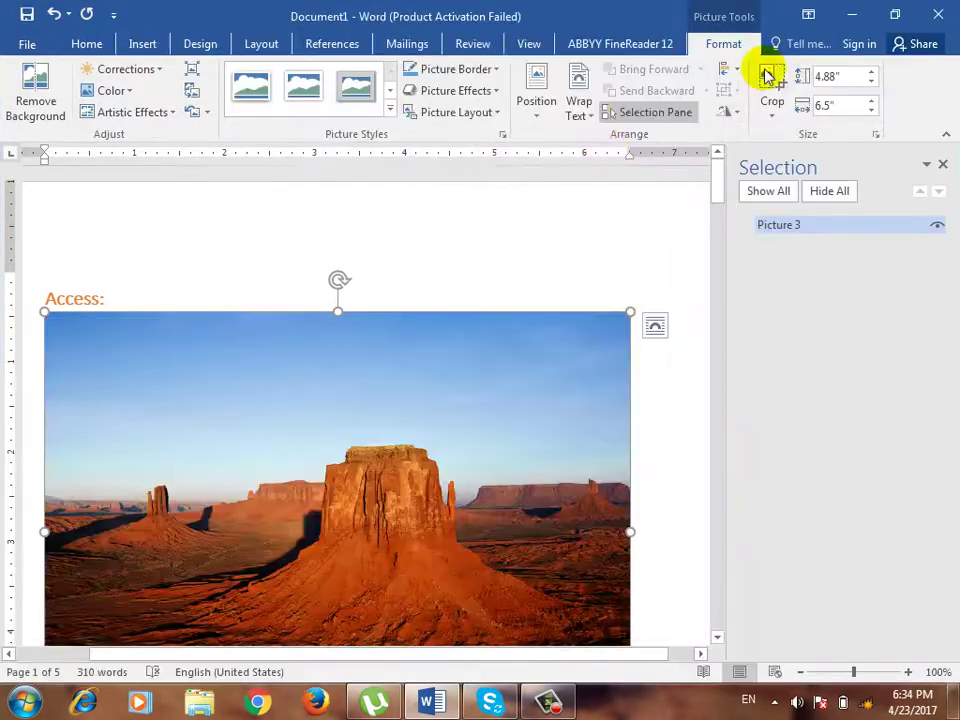
{"action": "left_click_drag", "start_coordinate": [628, 313], "coordinate": [388, 476]}
{"action": "left_click", "coordinate": [516, 345]}
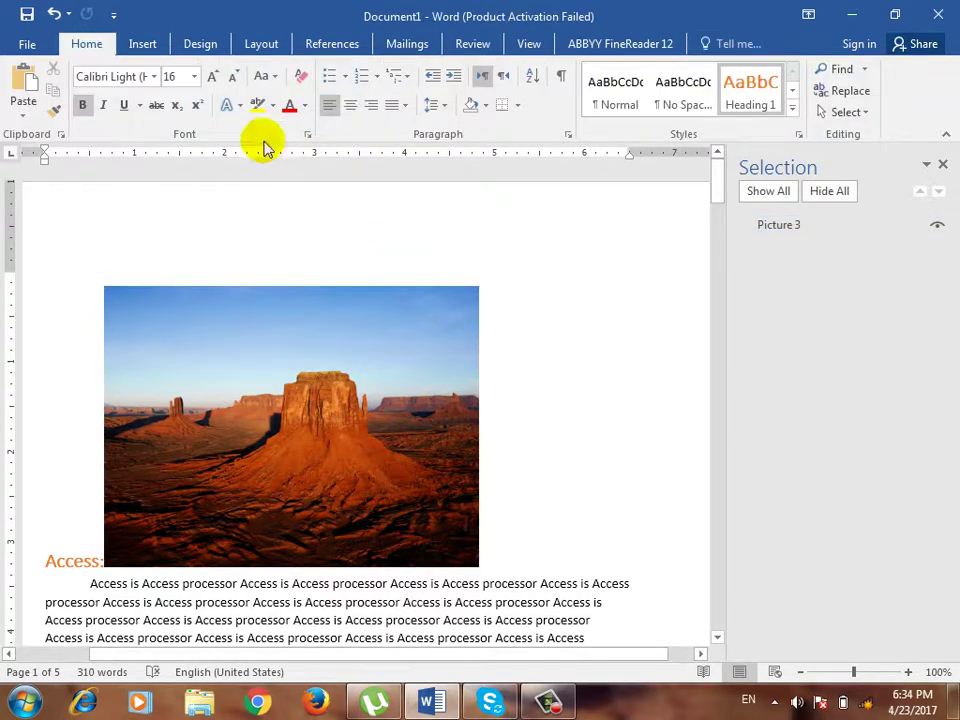
- Insert the hydrangea sample picture after the desert picture
{"action": "left_click", "coordinate": [143, 44]}
{"action": "left_click", "coordinate": [113, 82]}
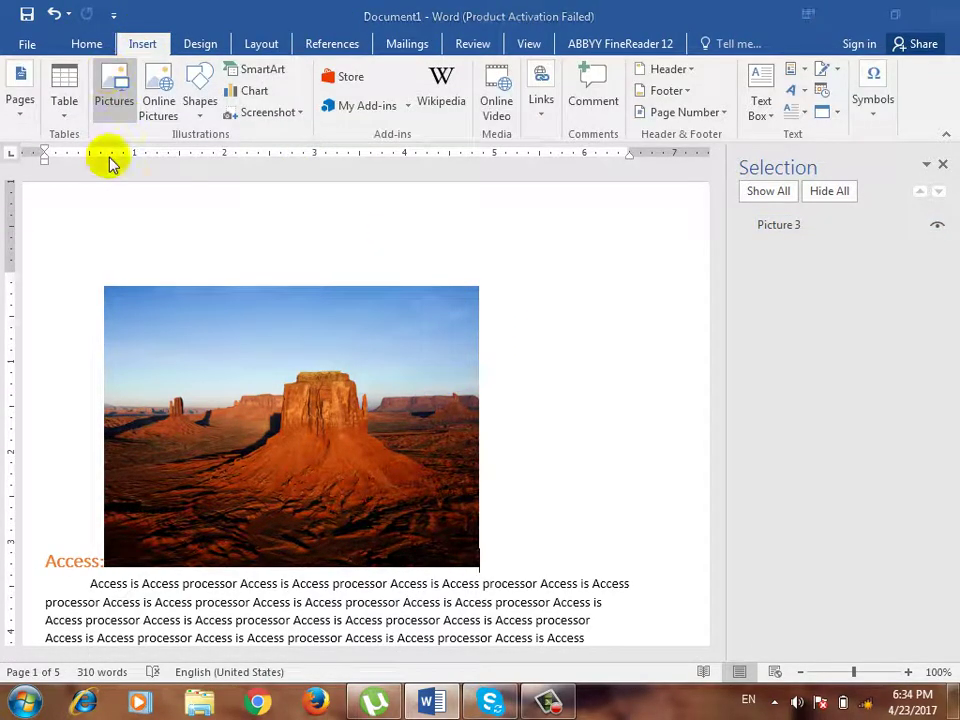
{"action": "left_click", "coordinate": [292, 280]}
{"action": "double_click", "coordinate": [292, 280]}
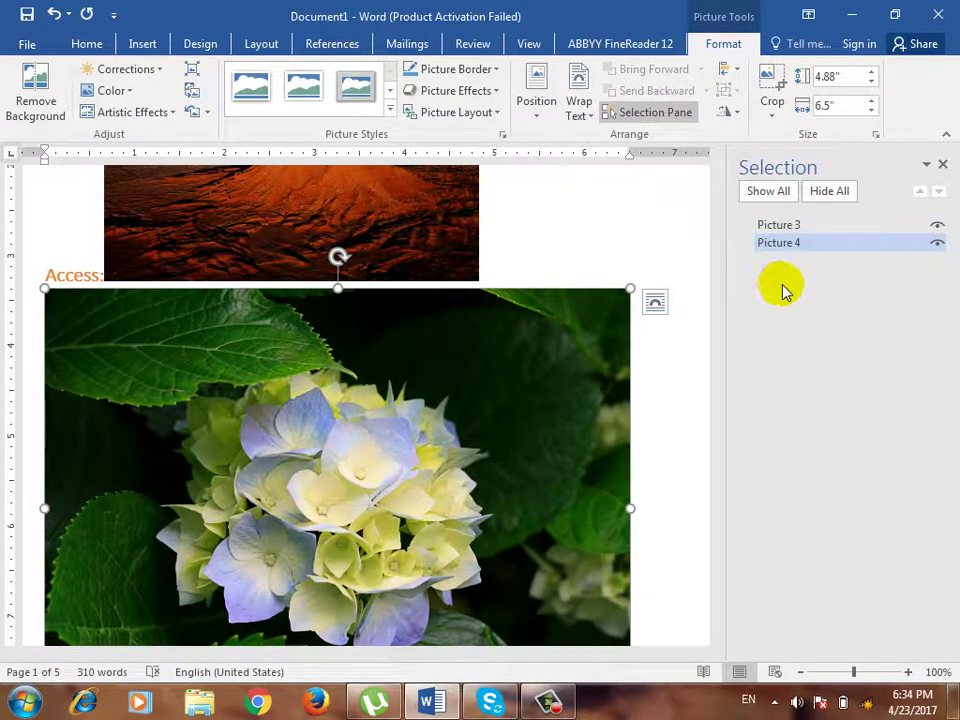
- Select each of the two pictures through the Selection pane and try to toggle their visibility there
{"action": "left_click", "coordinate": [786, 226]}
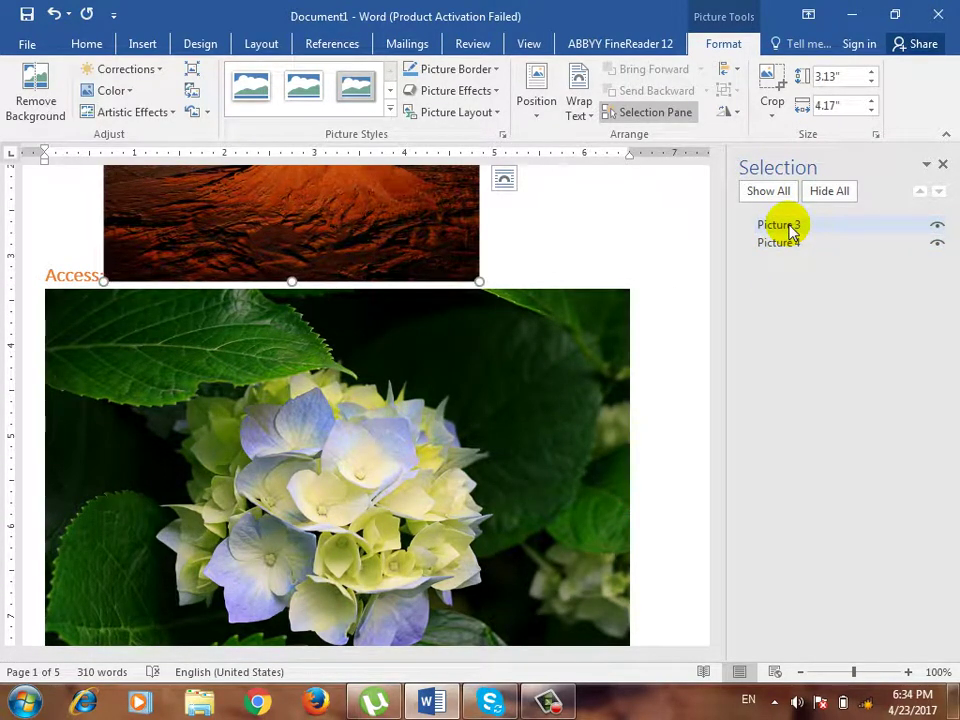
{"action": "left_click", "coordinate": [786, 246]}
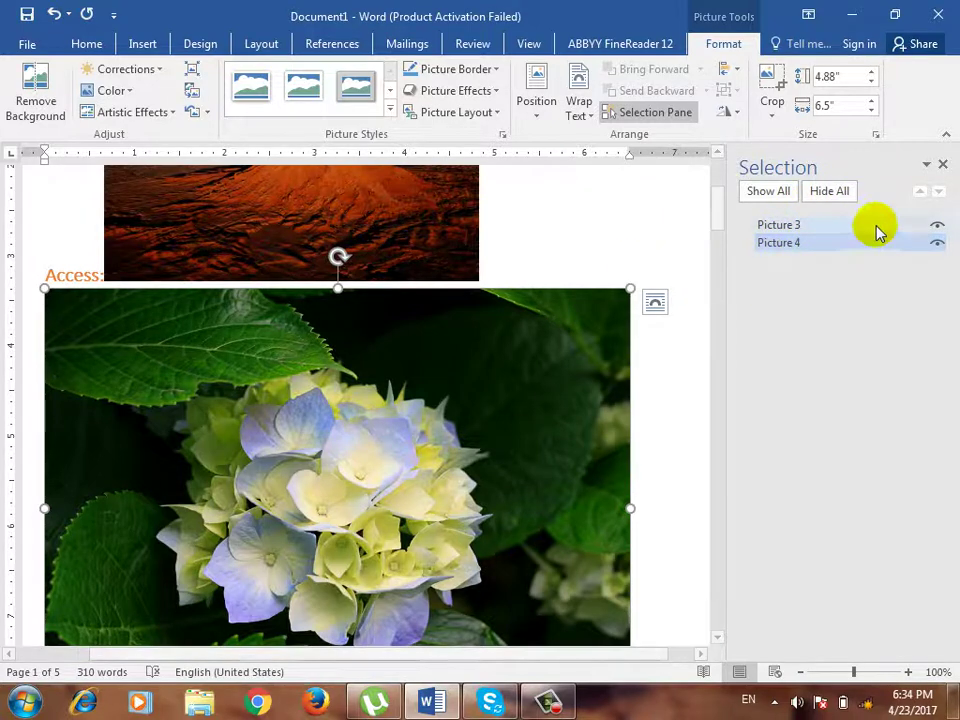
{"action": "left_click", "coordinate": [936, 246]}
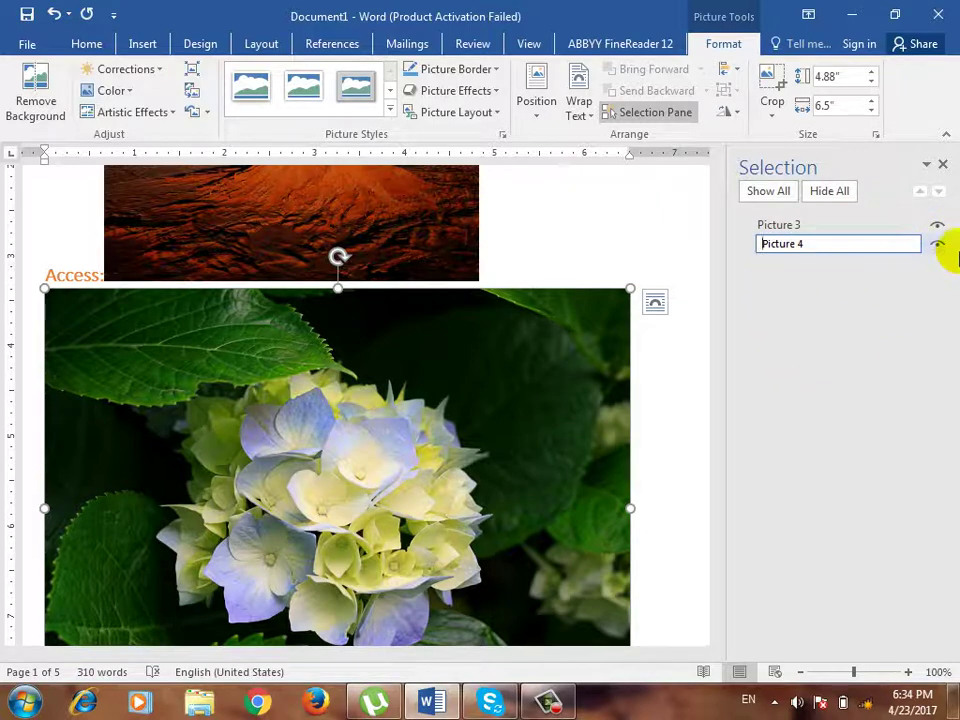
{"action": "left_click", "coordinate": [677, 298]}
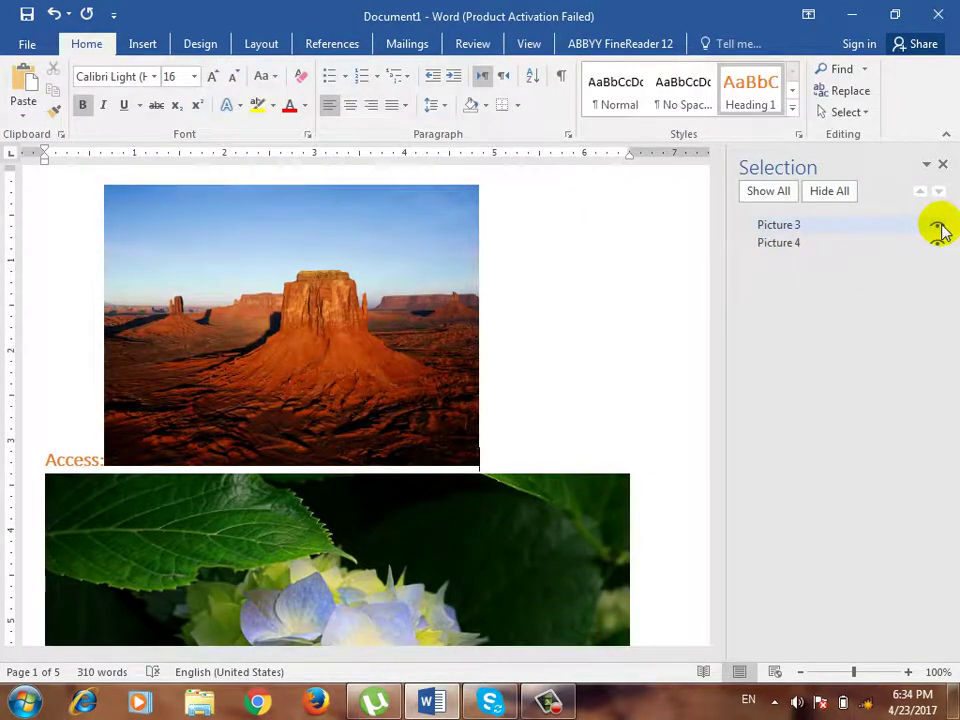
{"action": "left_click", "coordinate": [936, 226]}
{"action": "left_click", "coordinate": [936, 228]}
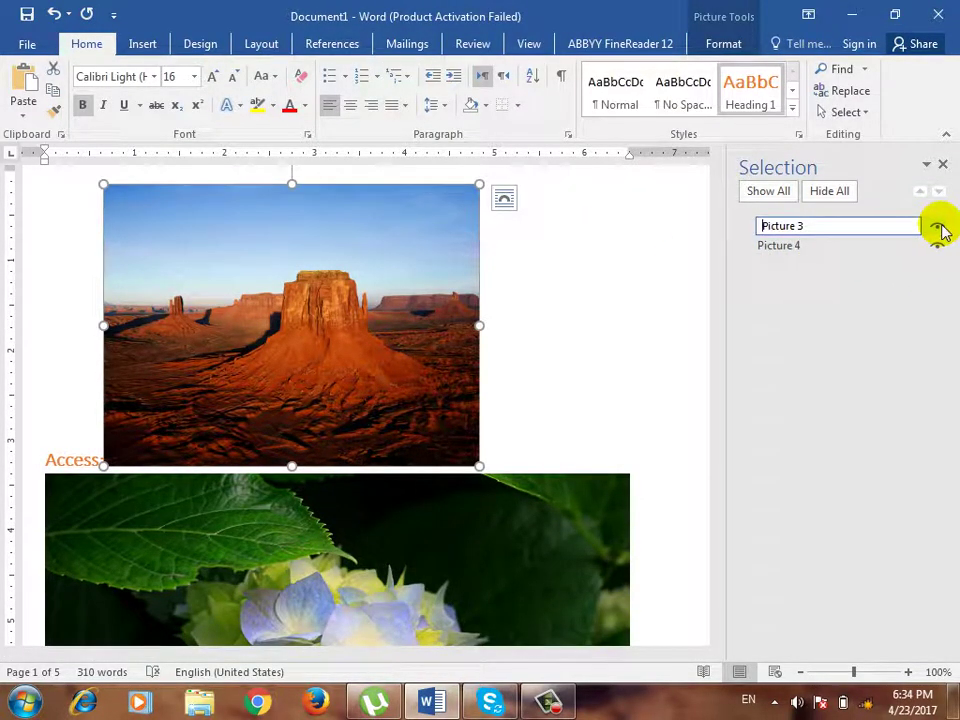
- Show all objects, close the Selection pane, and bring up the selection options again
{"action": "left_click", "coordinate": [770, 195]}
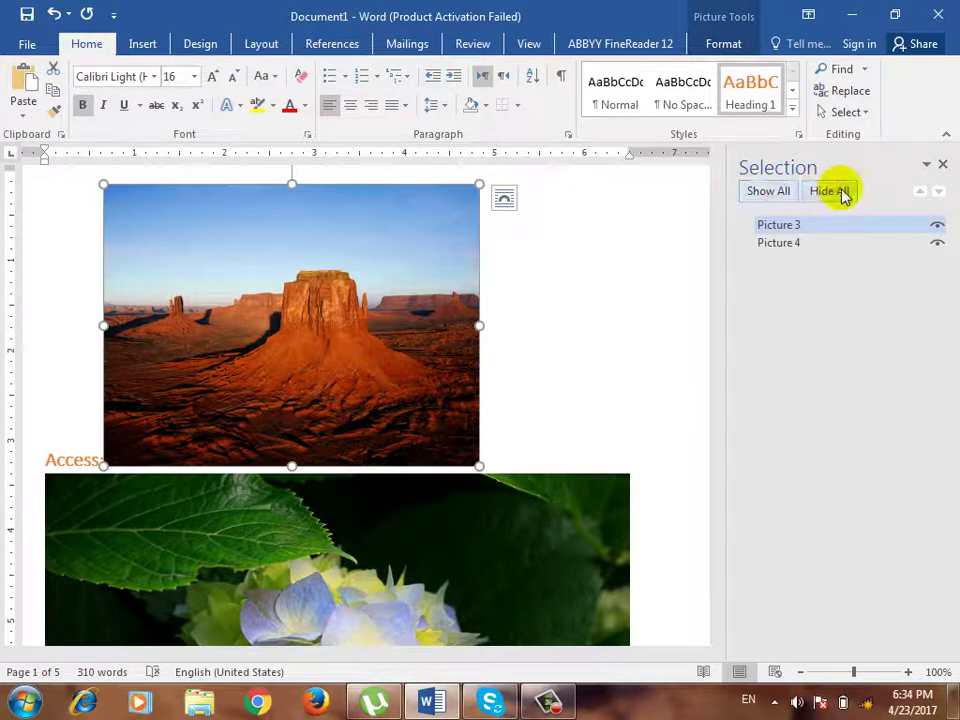
{"action": "left_click", "coordinate": [942, 163]}
{"action": "left_click", "coordinate": [848, 112]}
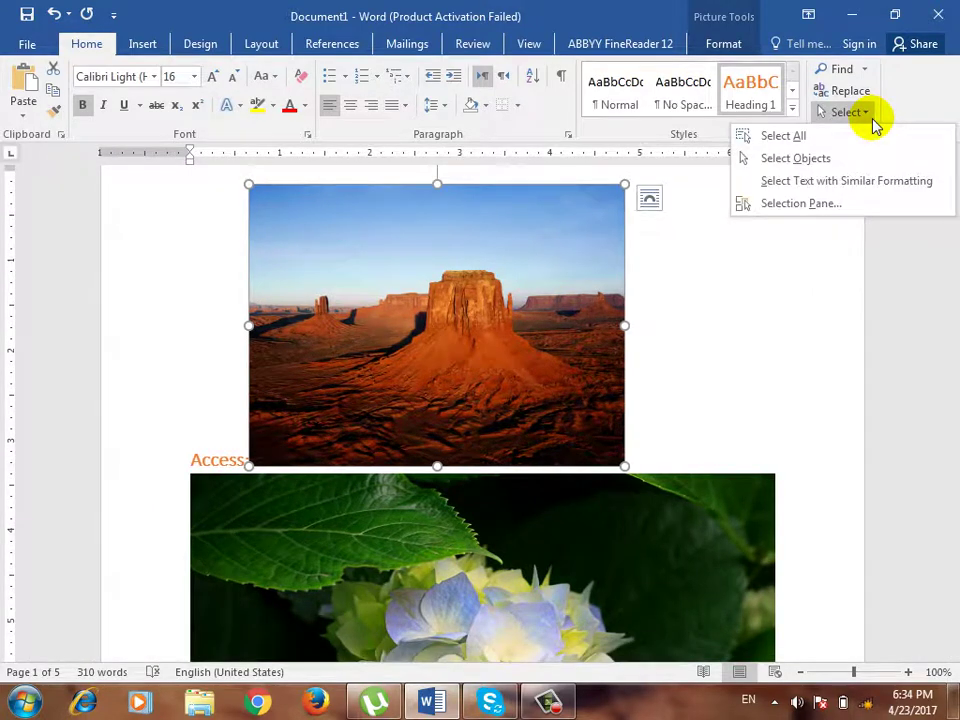